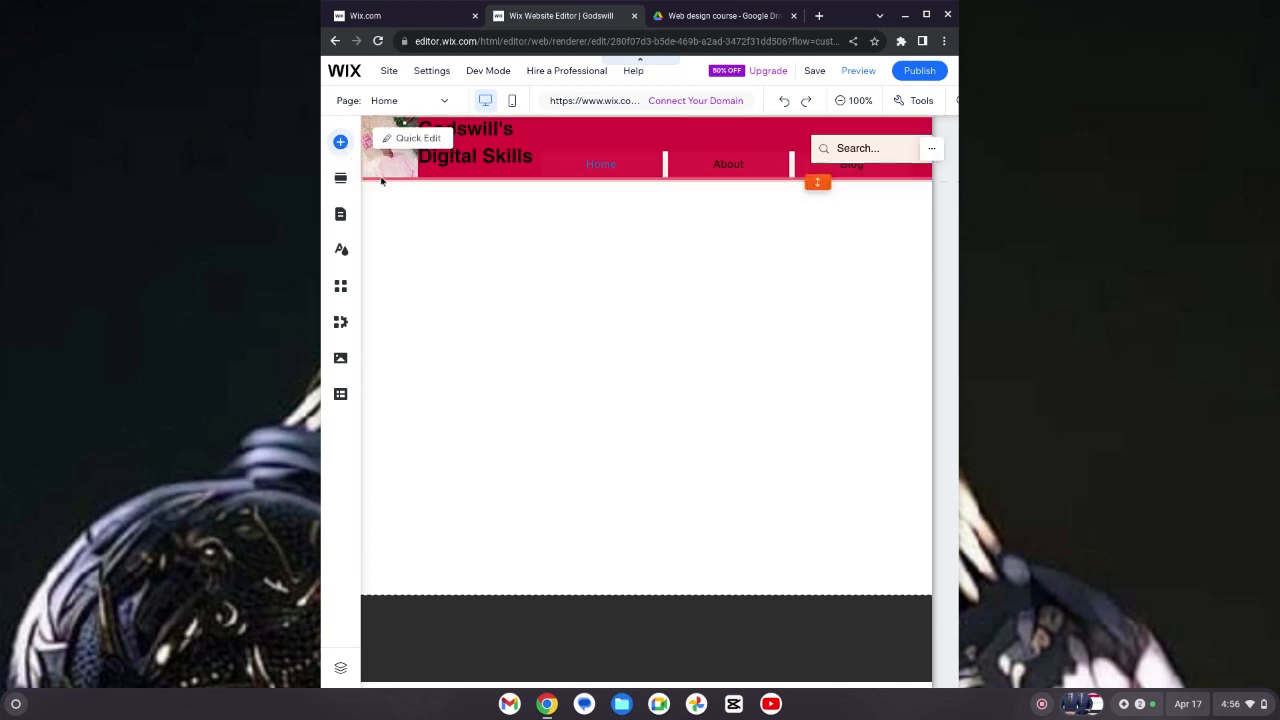
# Step: Upload the suit-portrait screenshot from Downloads as a site image and add it to the page
pyautogui.click(340, 142)
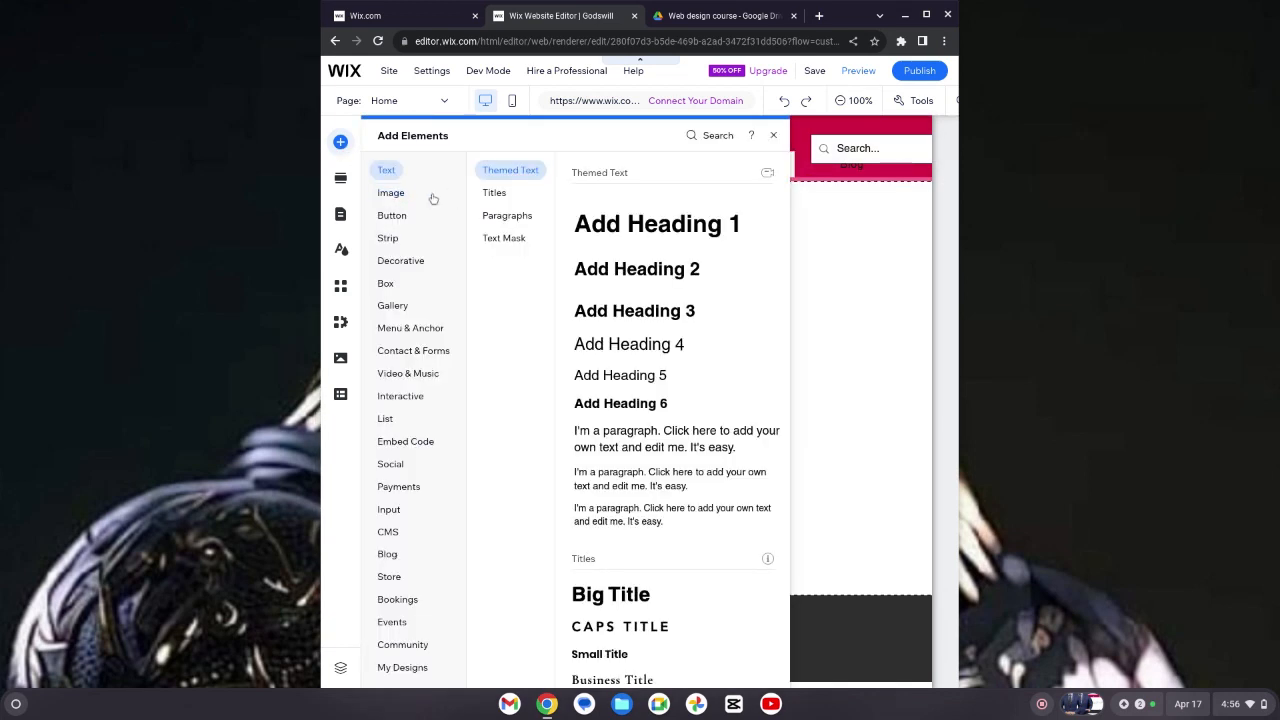
pyautogui.click(399, 213)
pyautogui.click(391, 195)
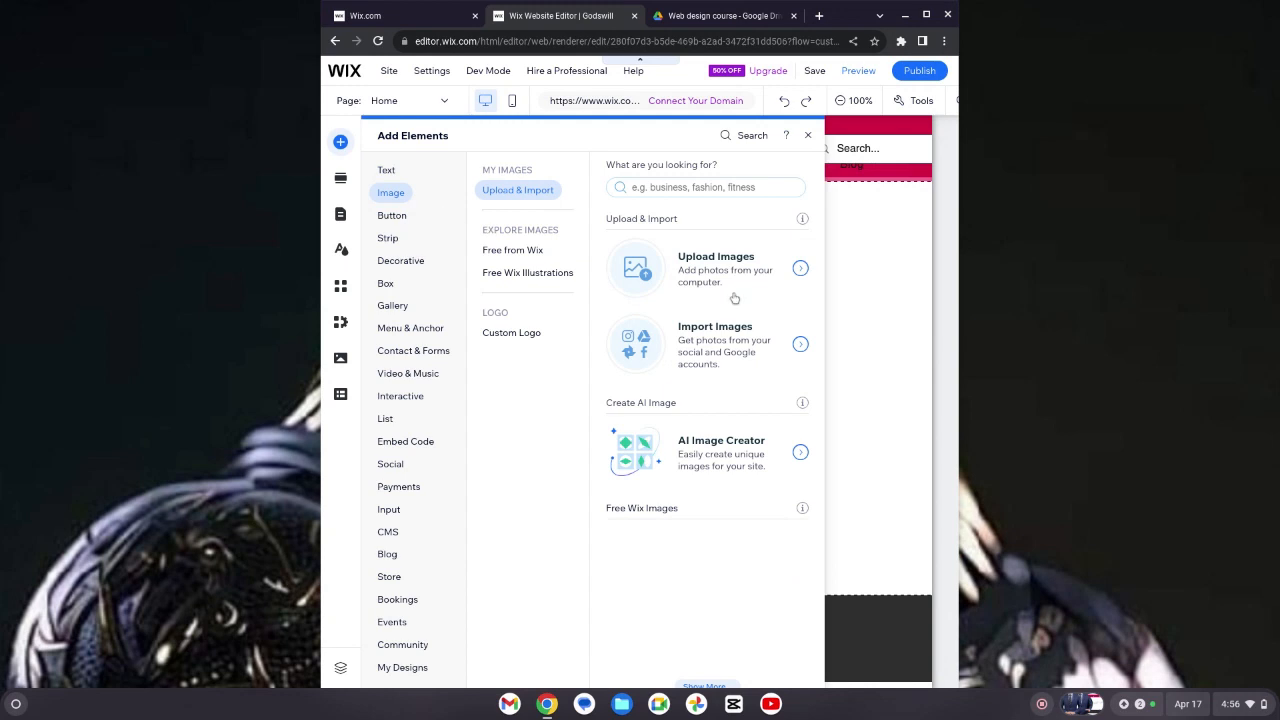
pyautogui.click(799, 271)
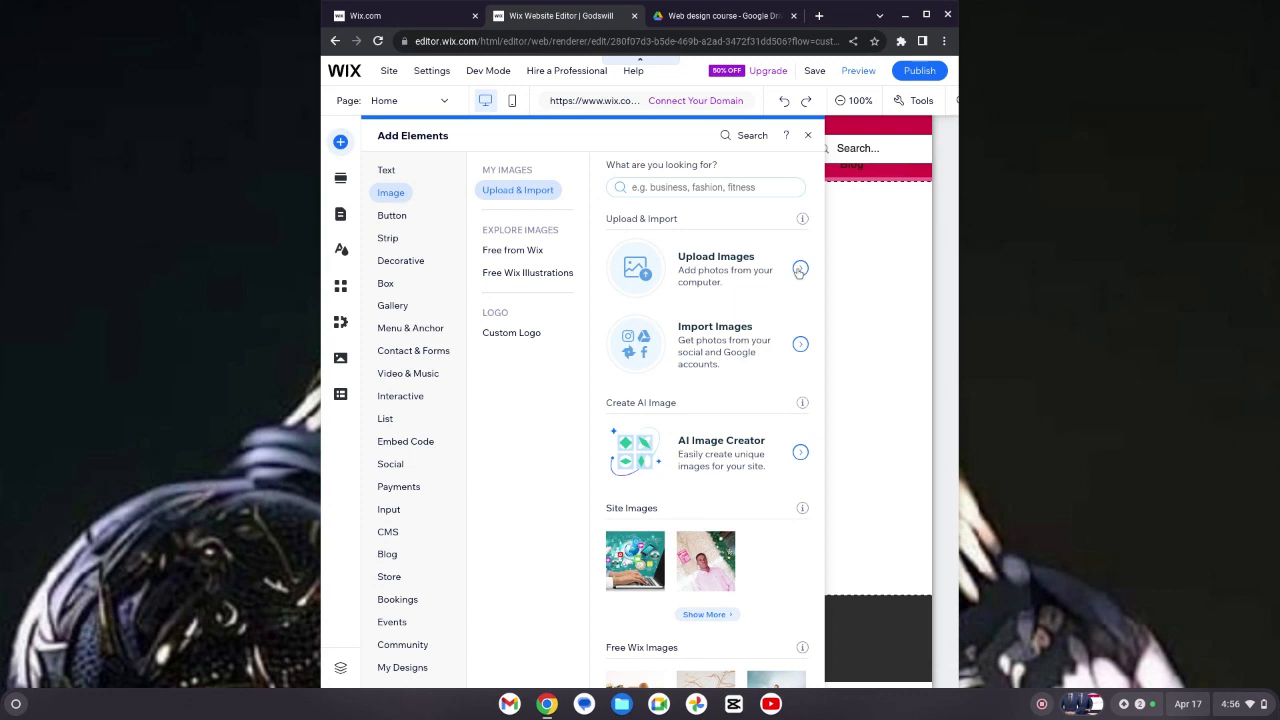
pyautogui.click(799, 270)
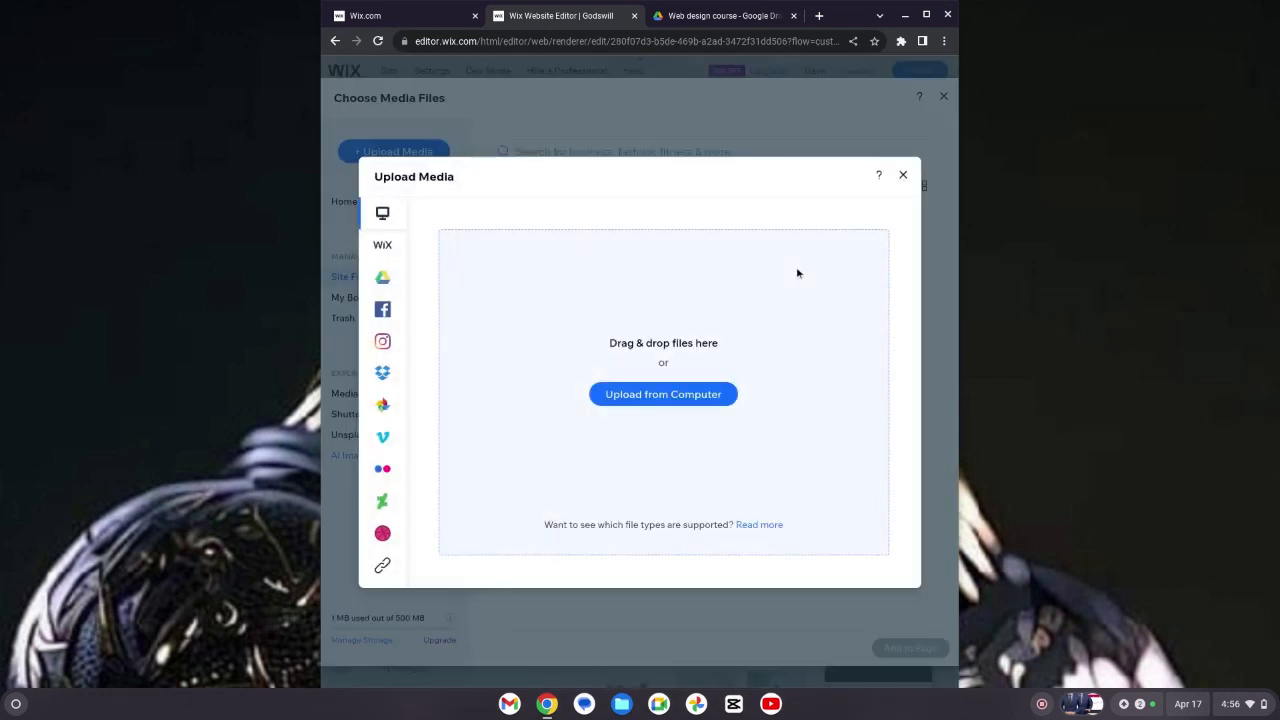
pyautogui.click(697, 393)
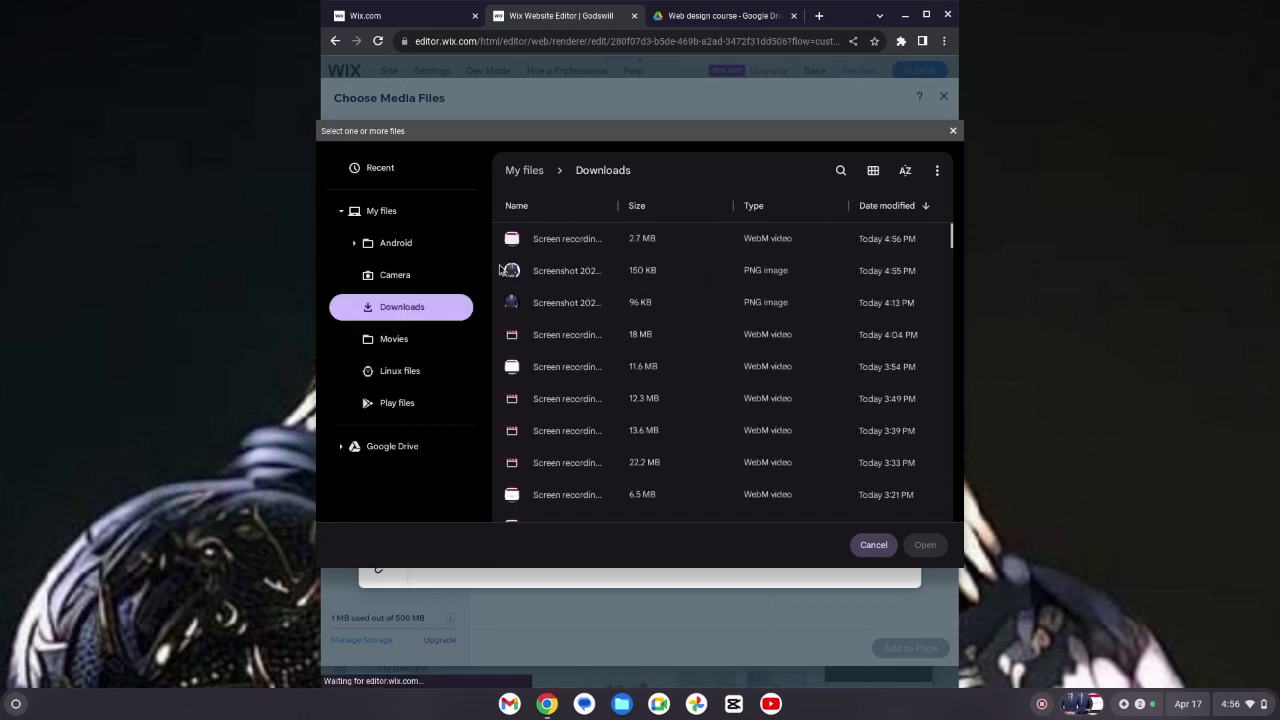
pyautogui.click(513, 274)
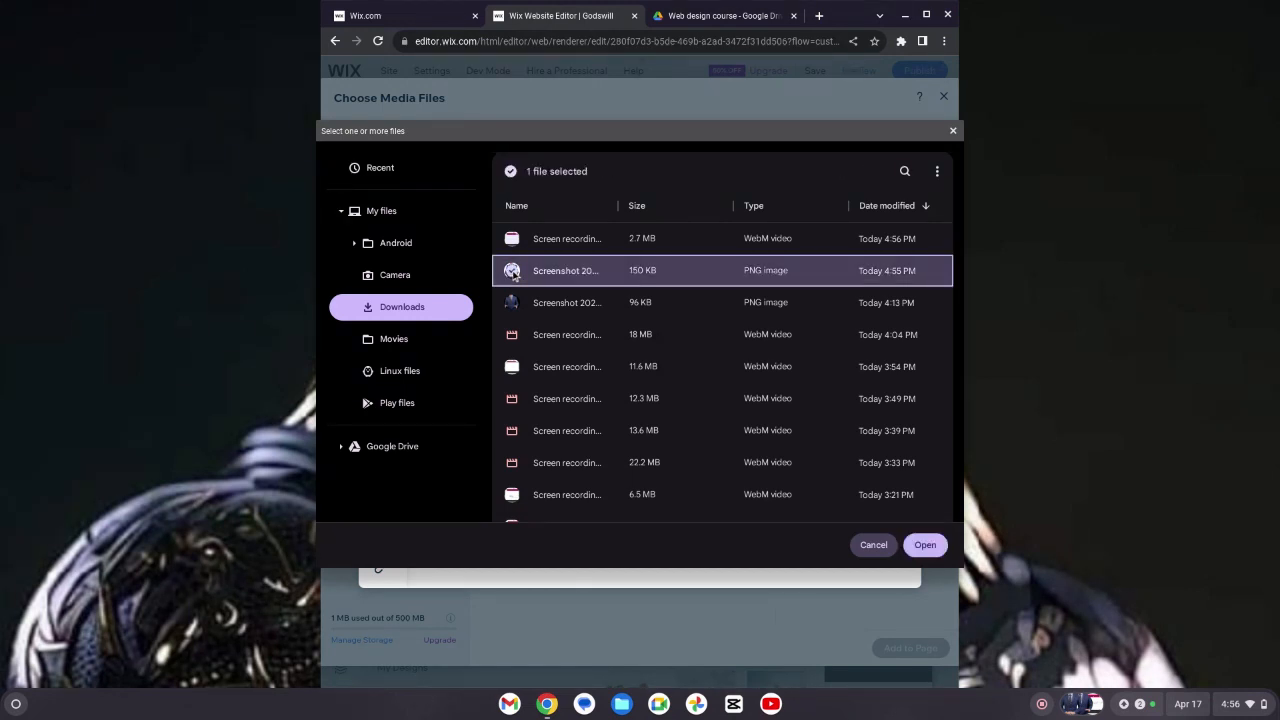
pyautogui.click(925, 546)
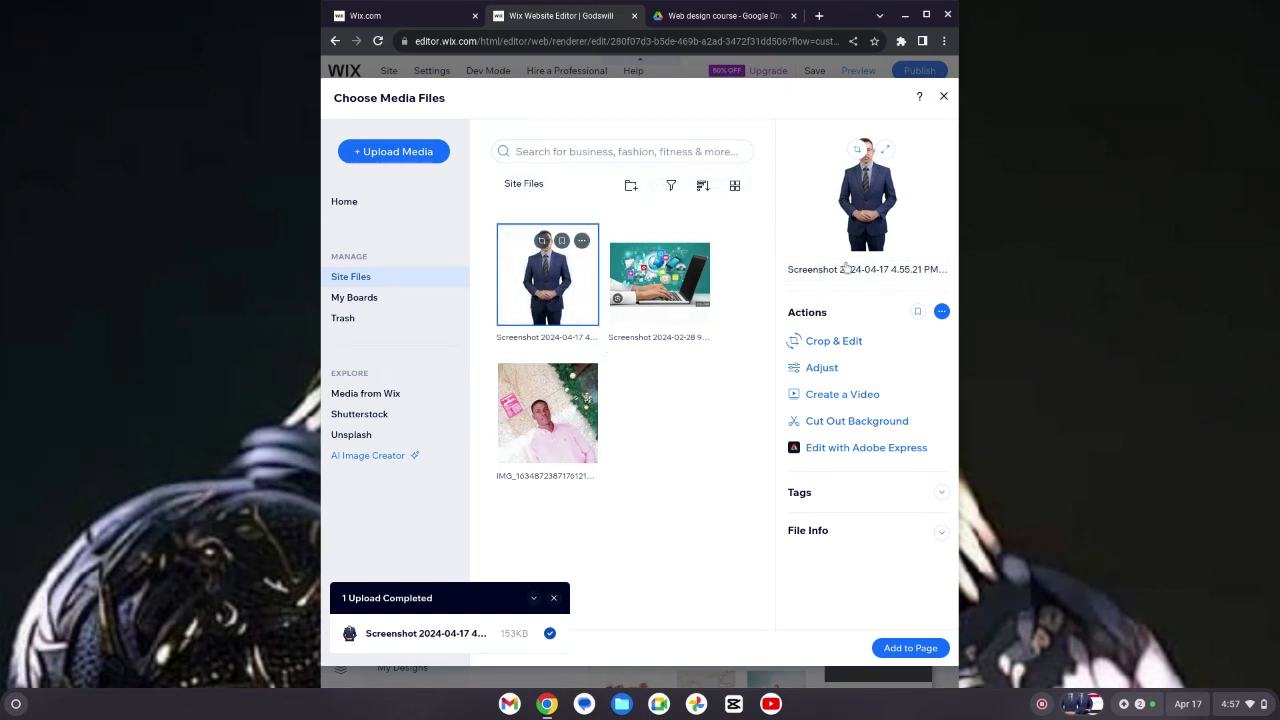
pyautogui.click(944, 97)
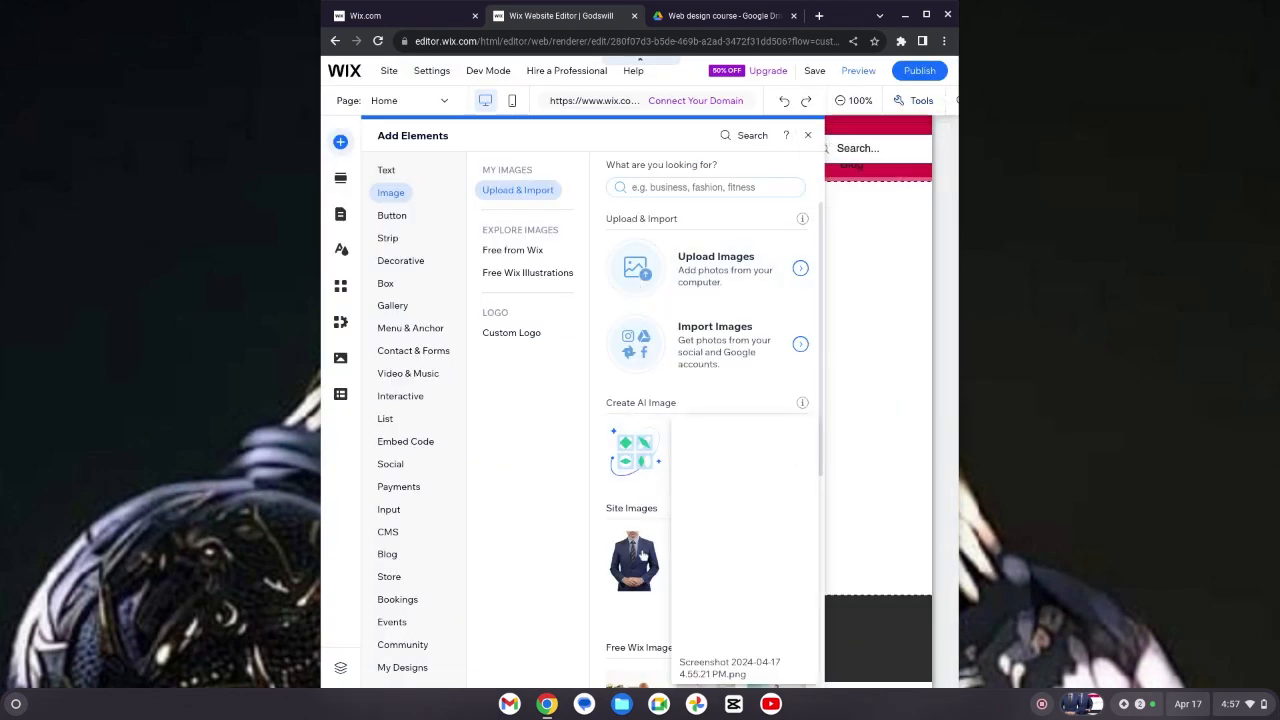
pyautogui.click(643, 555)
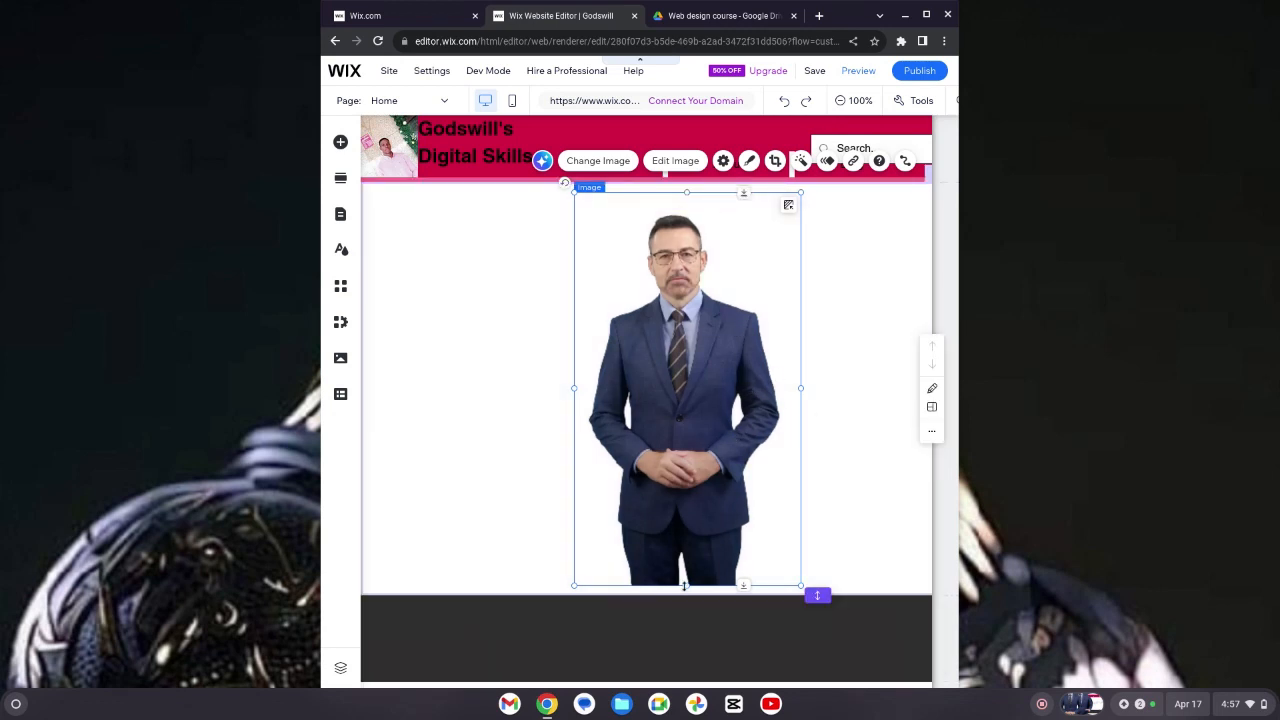
# Step: Crop the portrait image to trim its lower part and narrow its left side
pyautogui.moveTo(686, 556); pyautogui.dragTo(799, 553)
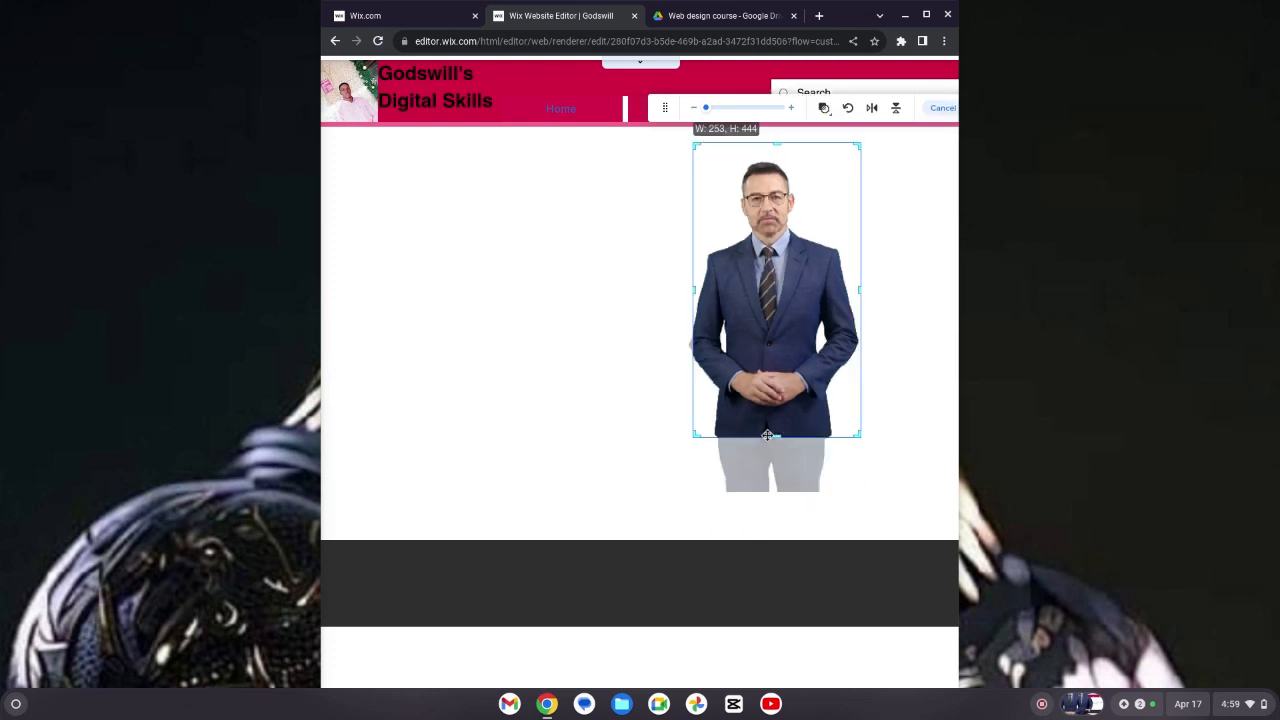
pyautogui.moveTo(765, 434); pyautogui.dragTo(764, 428)
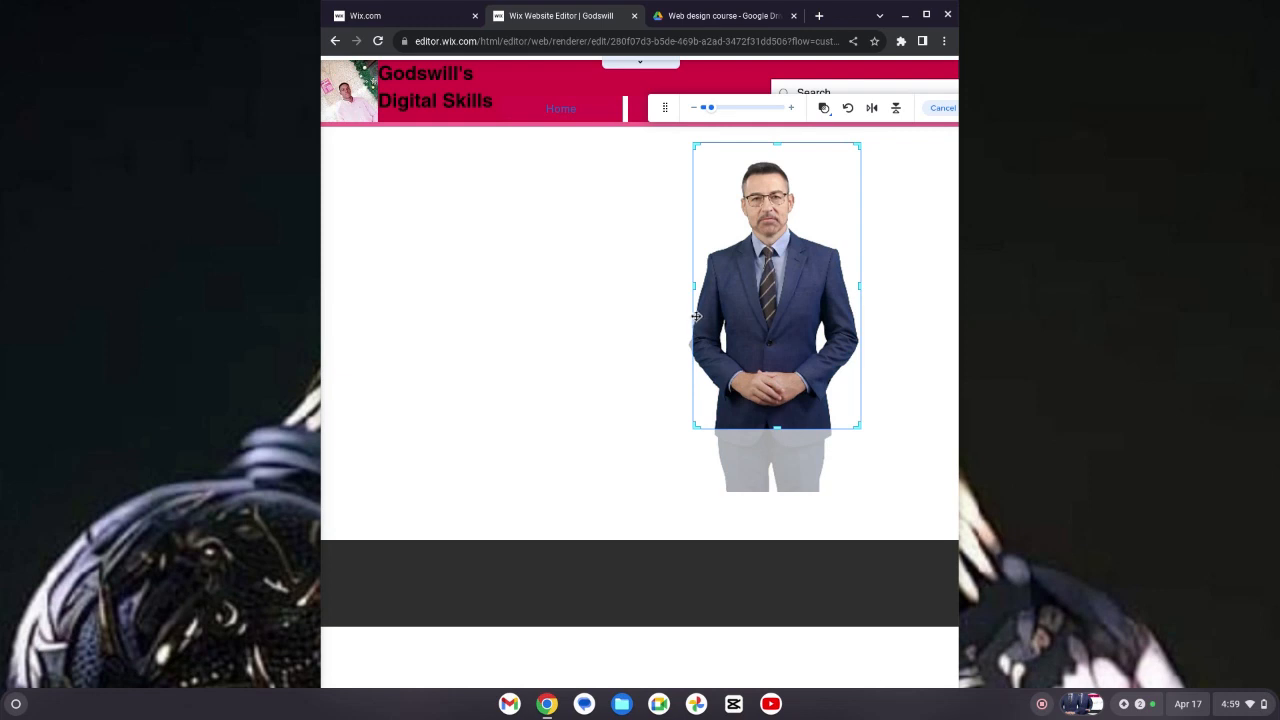
pyautogui.moveTo(692, 287); pyautogui.dragTo(688, 286)
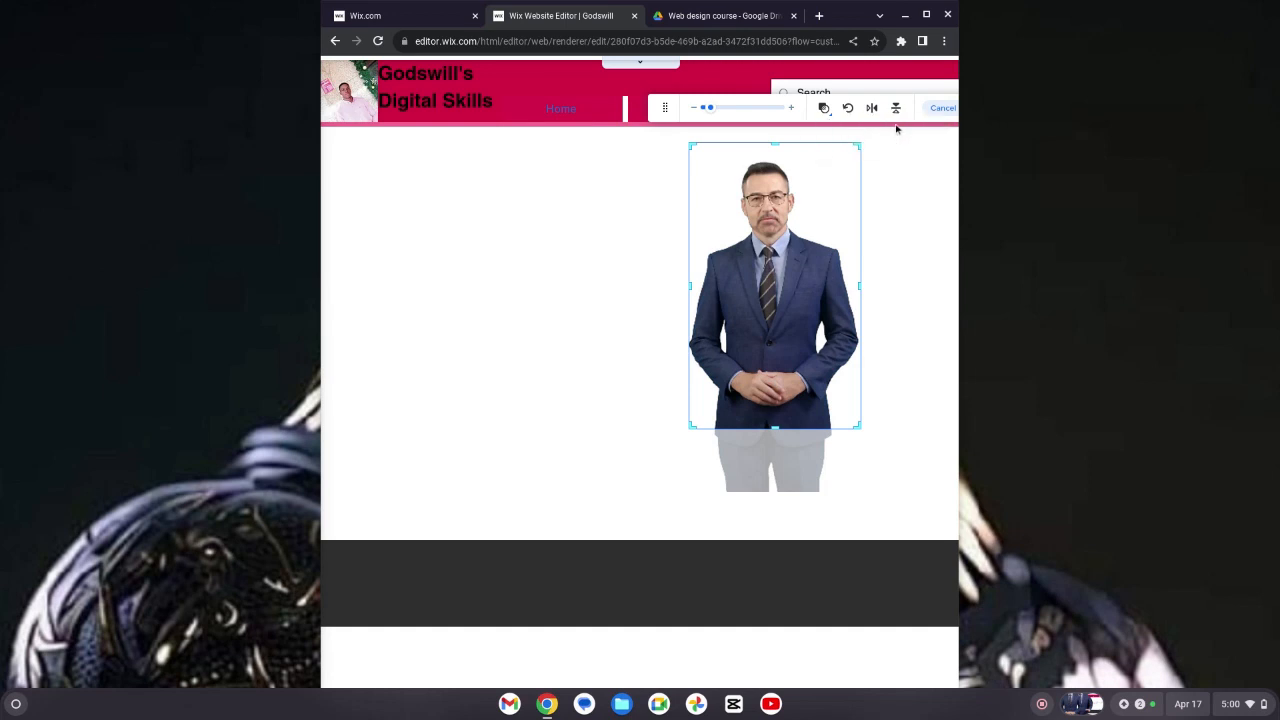
pyautogui.click(890, 168)
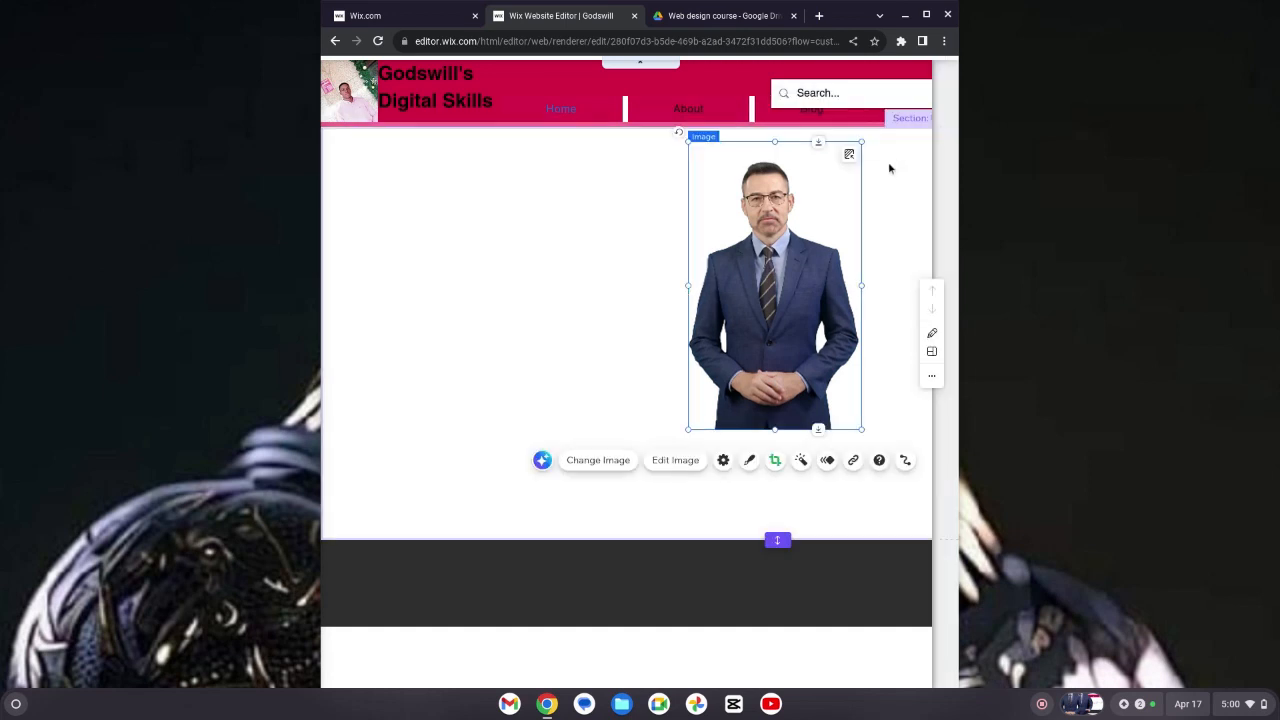
# Step: Move the portrait image to the section's right edge
pyautogui.click(589, 280)
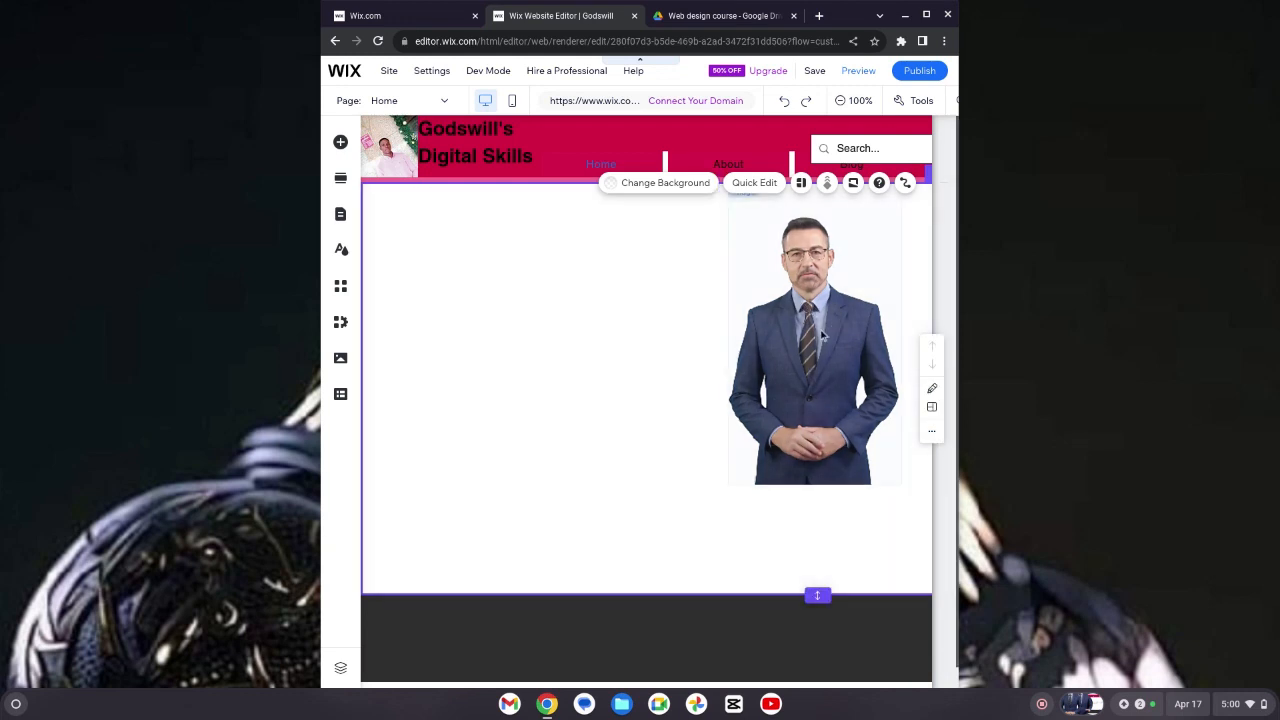
pyautogui.click(805, 340)
pyautogui.rightClick(803, 335)
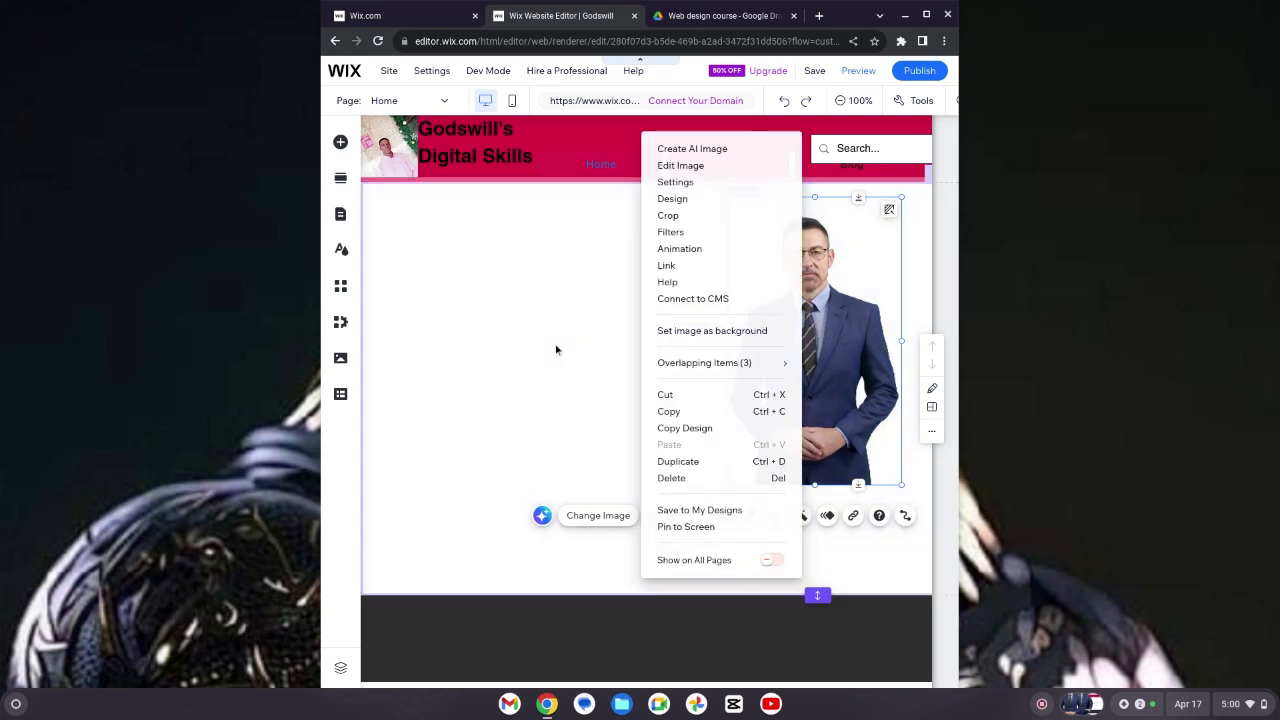
pyautogui.click(555, 350)
pyautogui.click(814, 369)
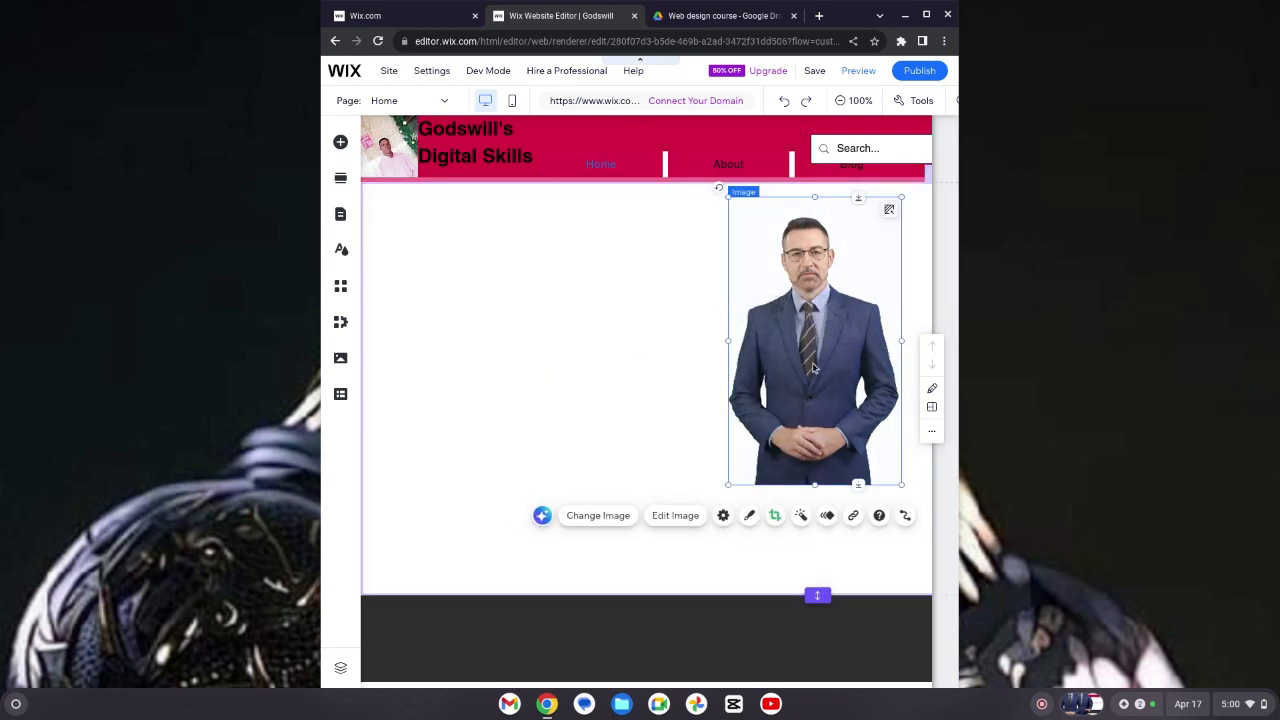
pyautogui.rightClick(812, 364)
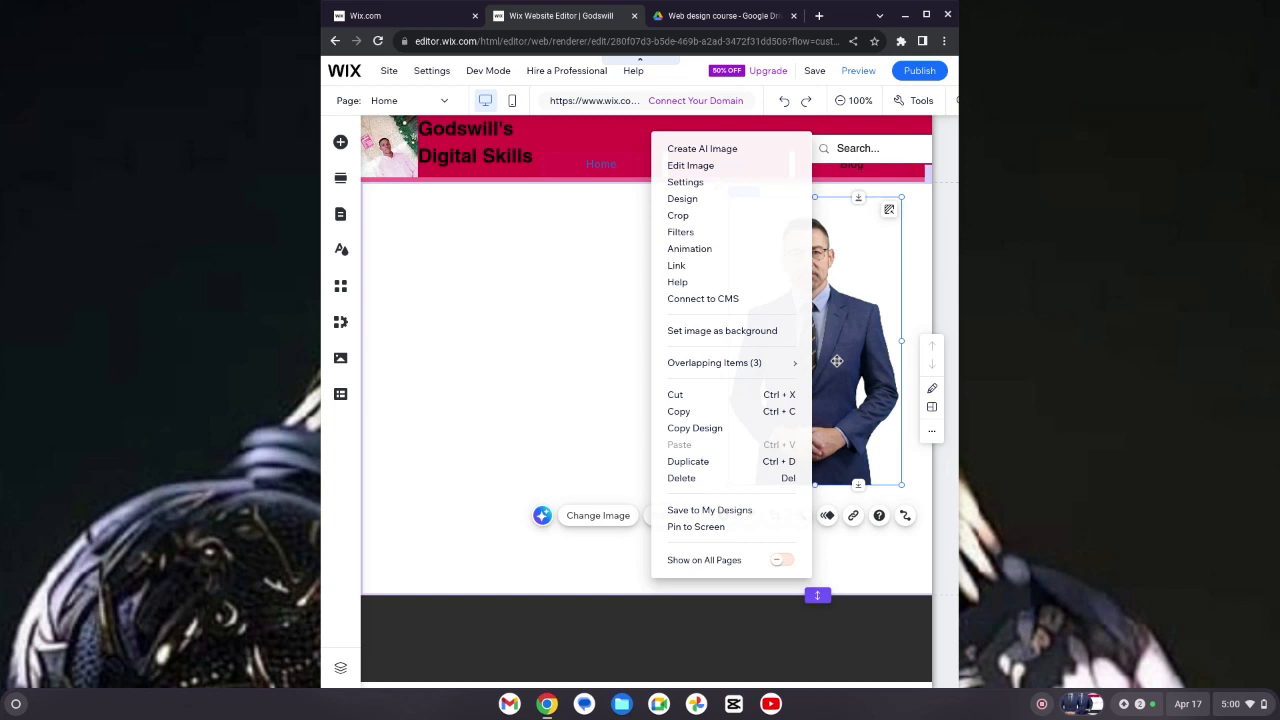
pyautogui.click(836, 361)
pyautogui.moveTo(836, 361); pyautogui.dragTo(868, 349)
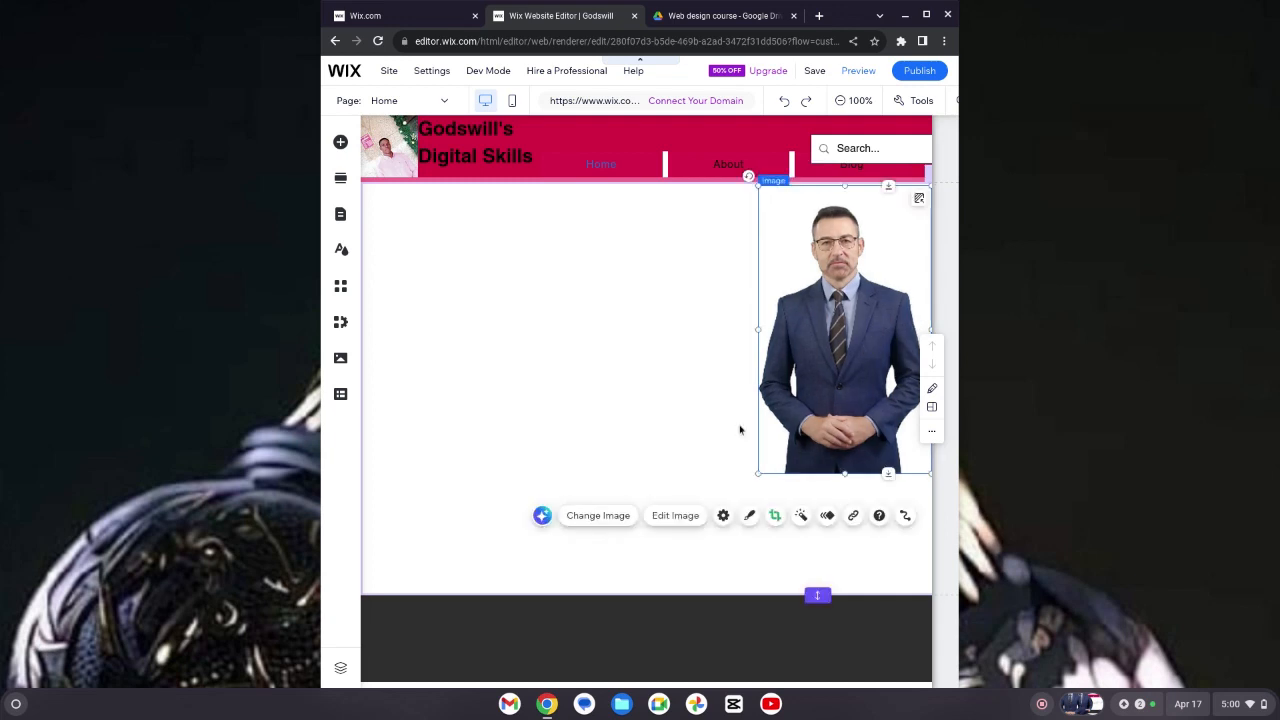
pyautogui.click(576, 431)
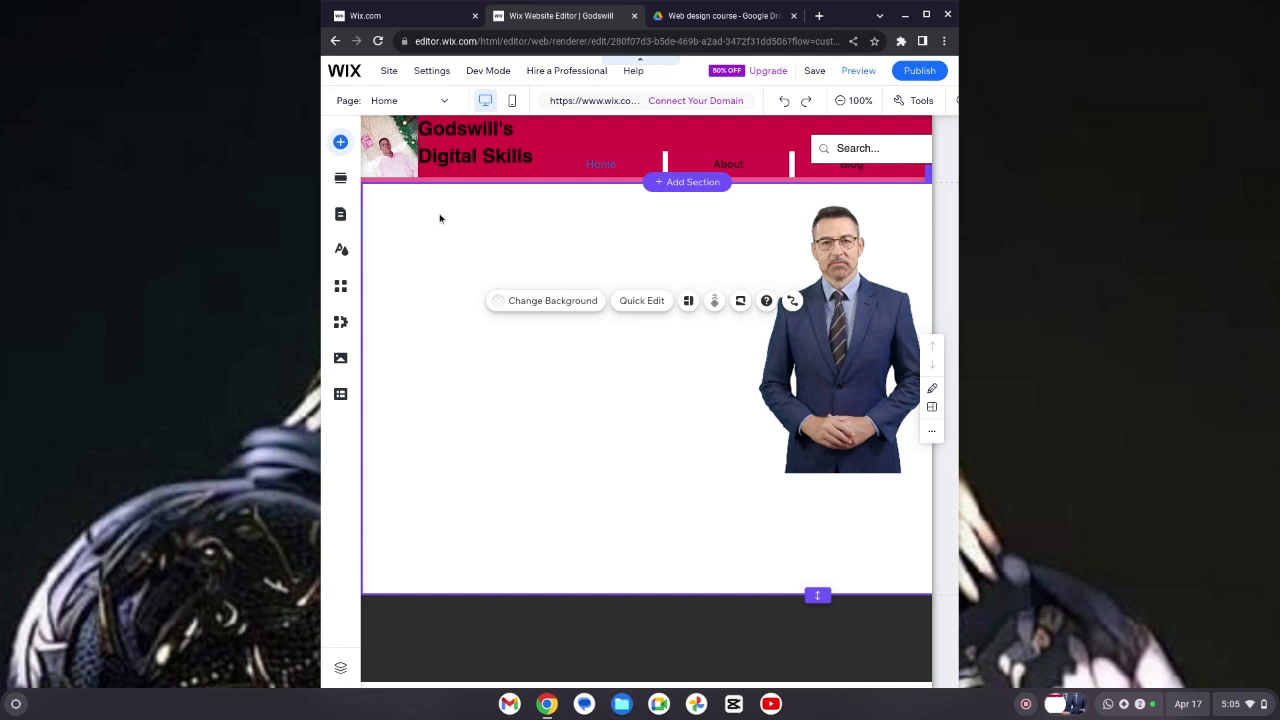
# Step: Add a Big Title text element to the section
pyautogui.click(385, 173)
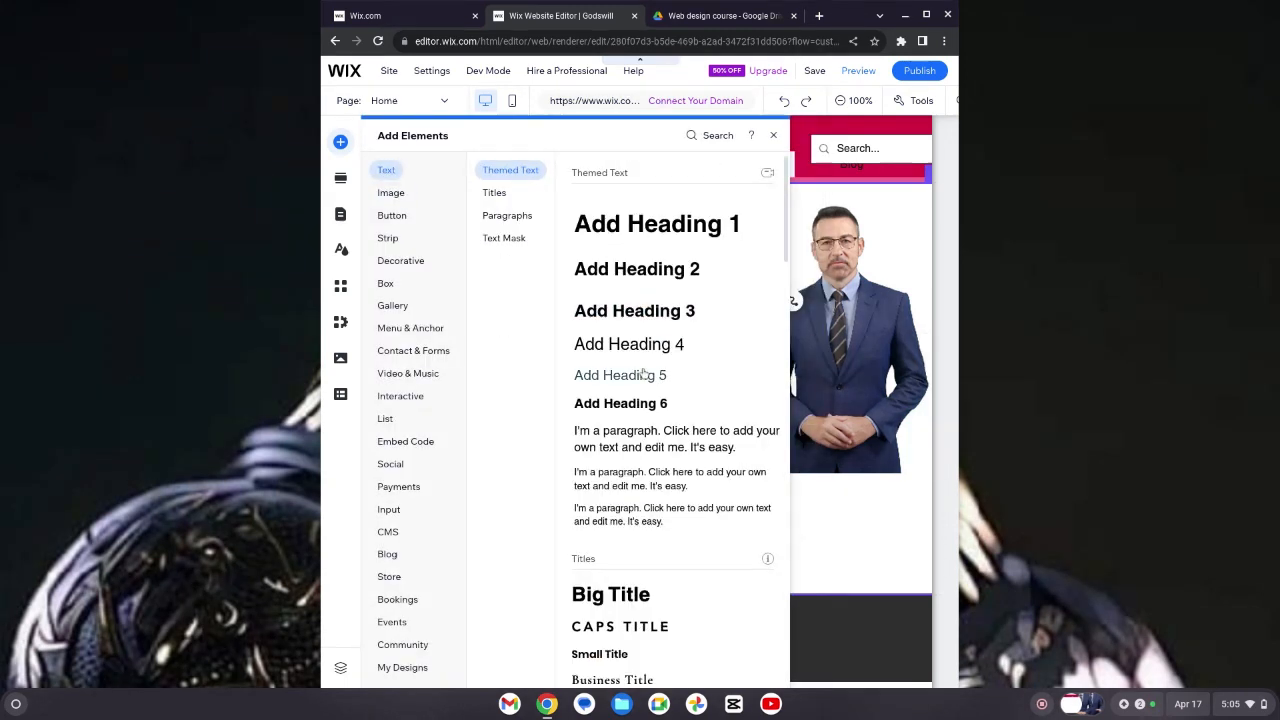
pyautogui.click(493, 193)
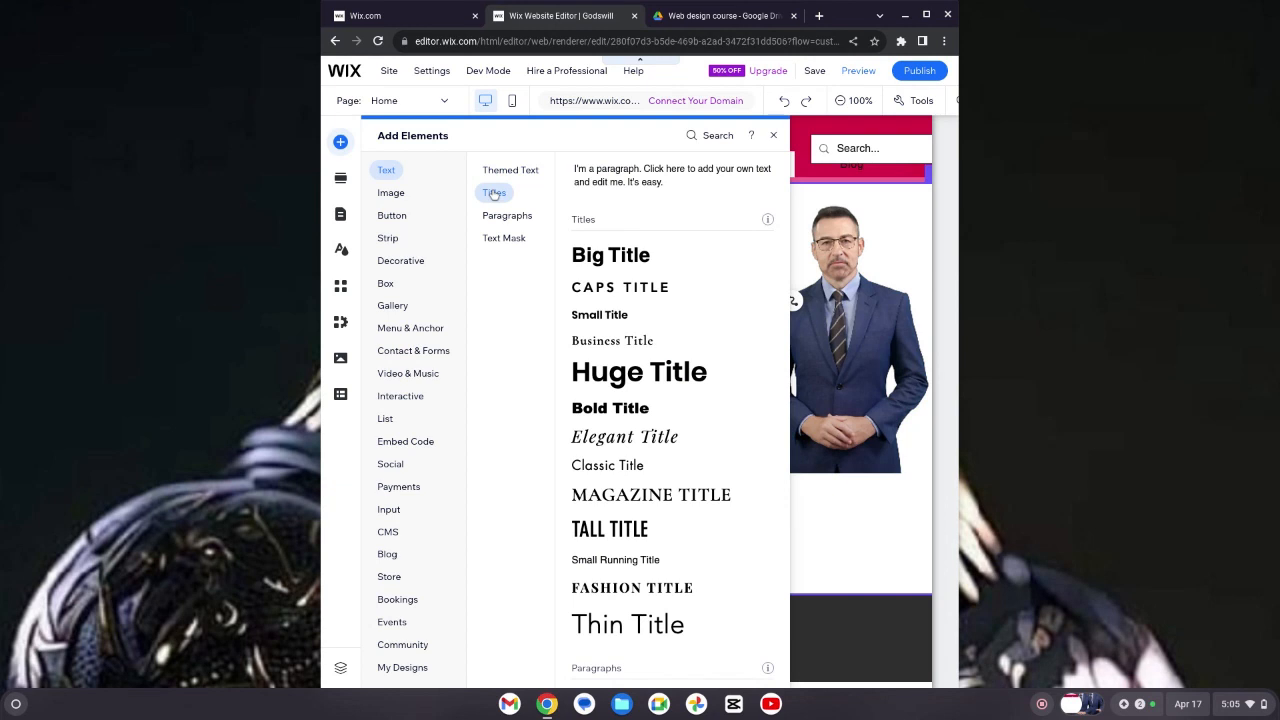
pyautogui.click(594, 257)
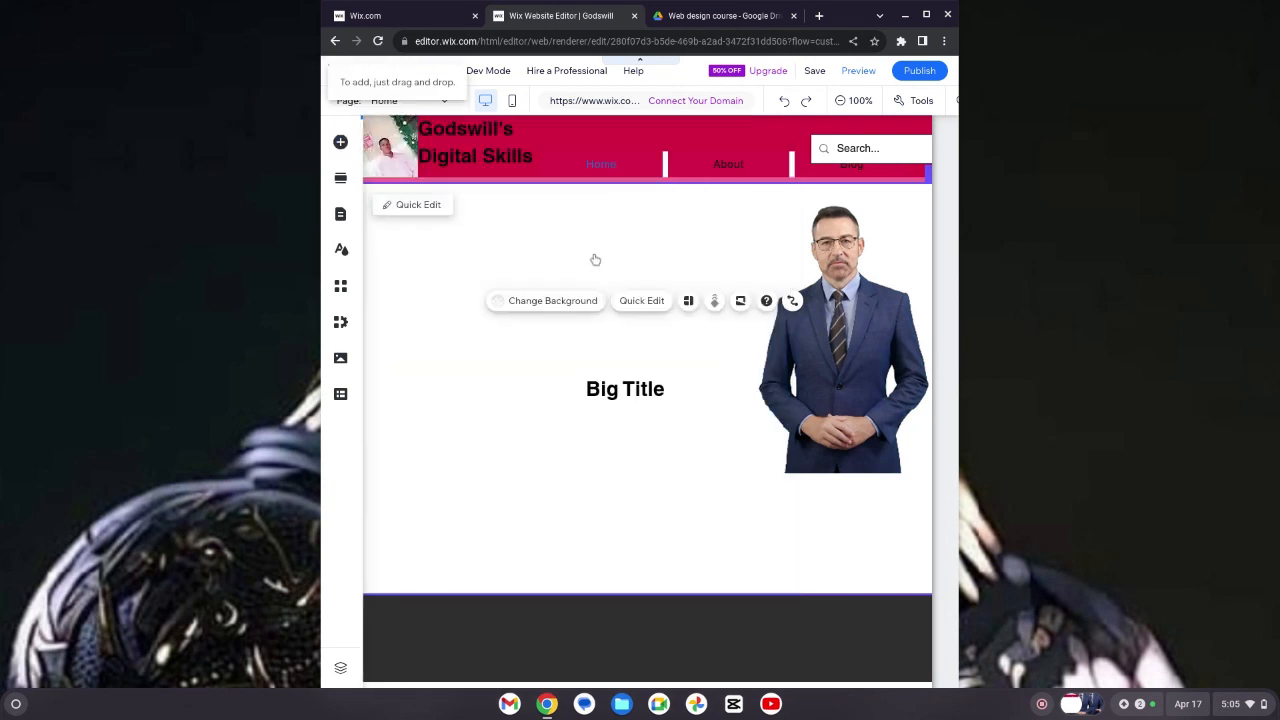
# Step: Replace the title's text with ACQUIRE A DIGITAL SKILL TODAY
pyautogui.click(821, 450)
pyautogui.click(704, 386)
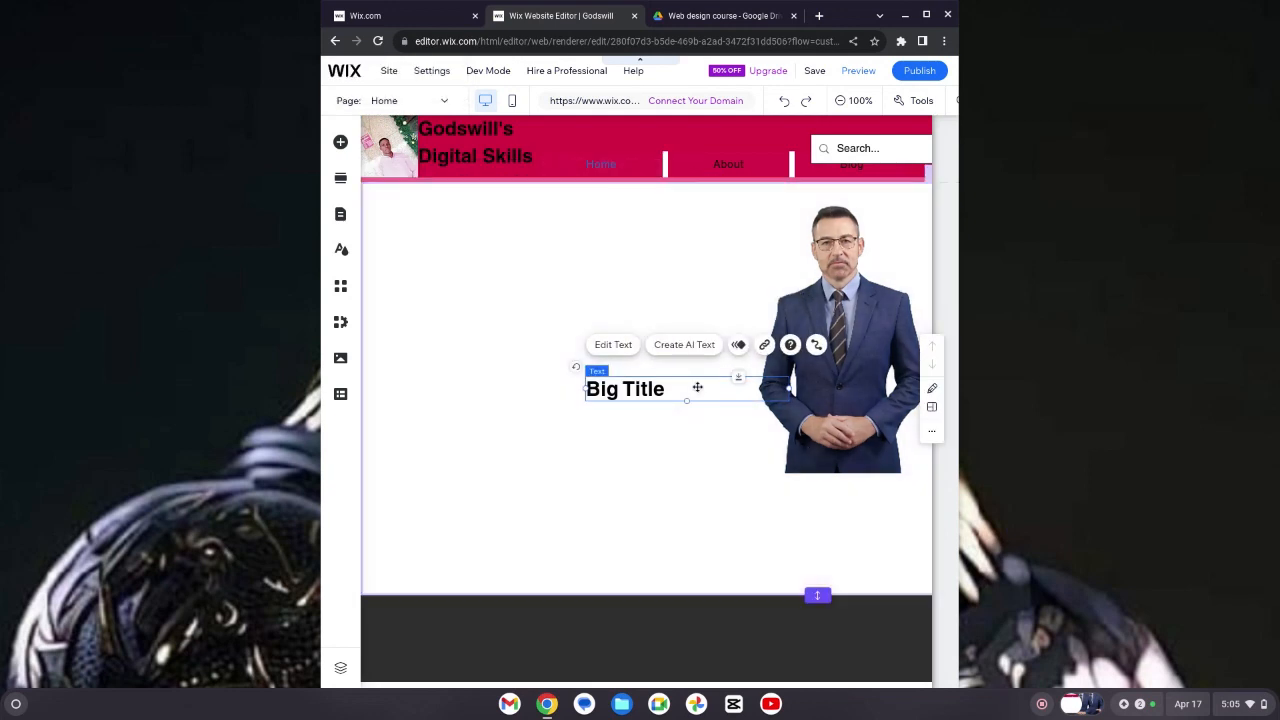
pyautogui.click(618, 348)
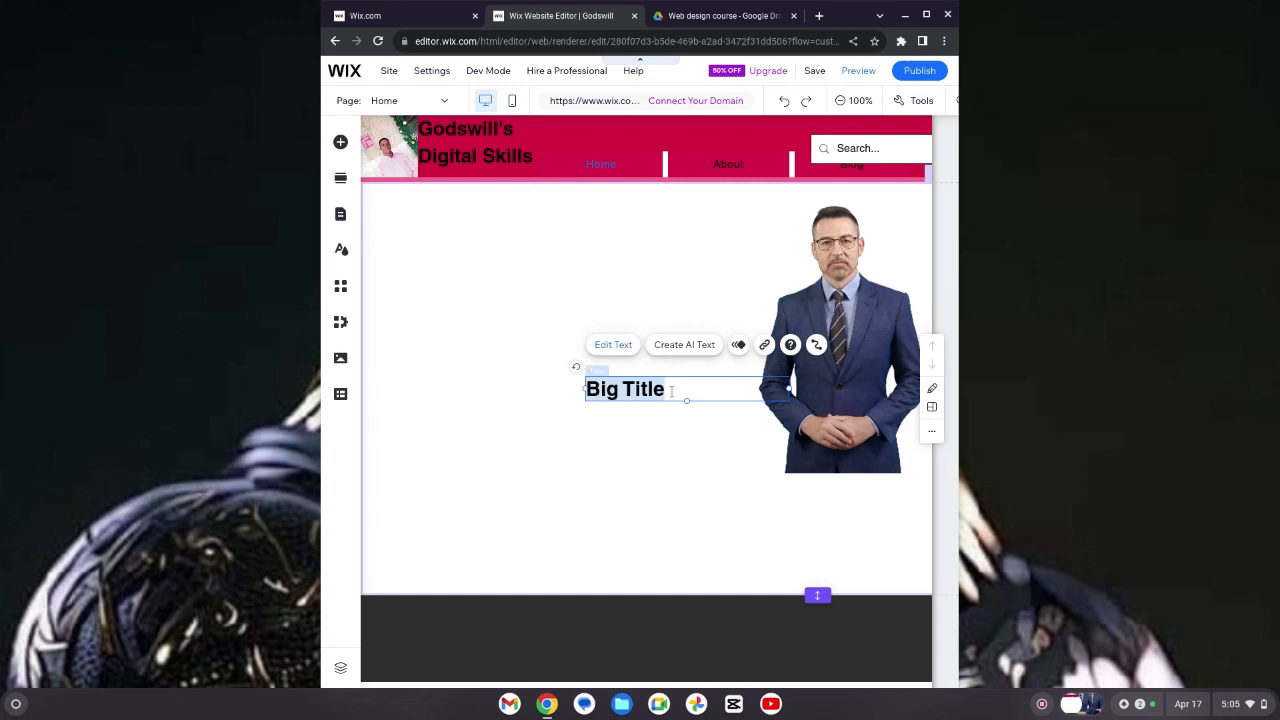
pyautogui.click(671, 391)
pyautogui.press('BackSpace')
pyautogui.press('BackSpace')
pyautogui.press('BackSpace')
pyautogui.press('BackSpace')
pyautogui.press('BackSpace')
pyautogui.press('BackSpace')
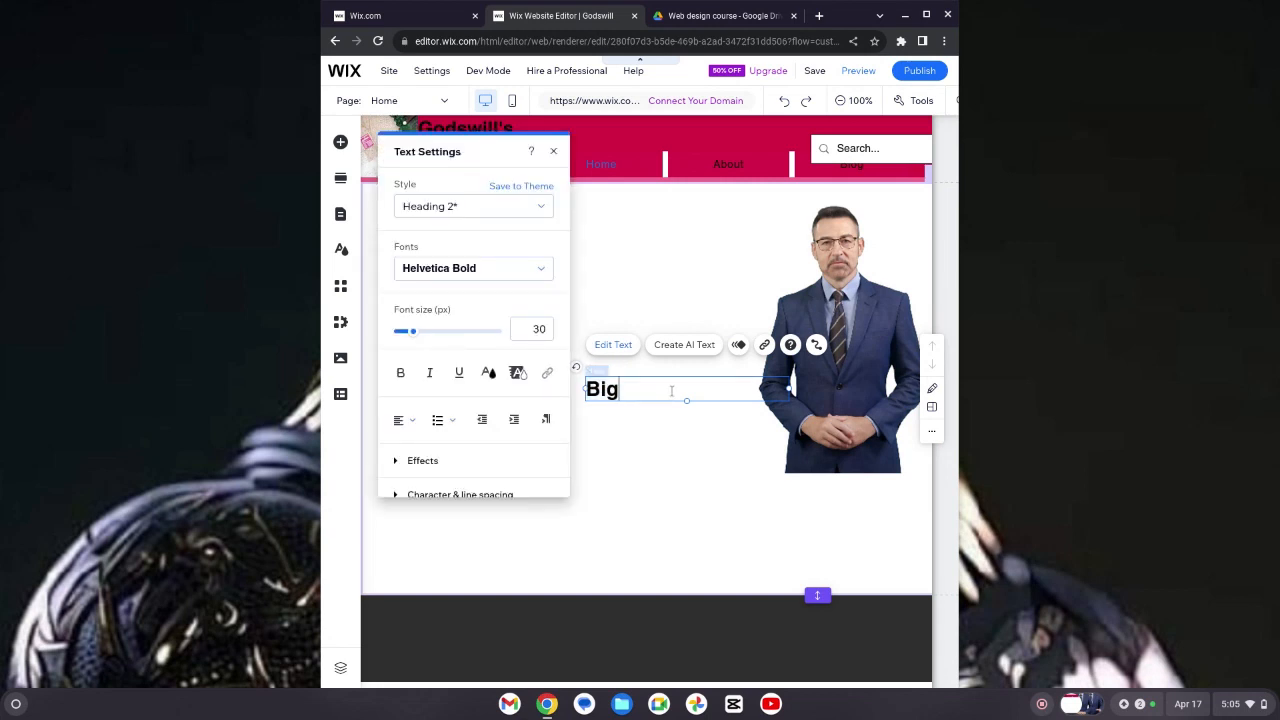
pyautogui.press('BackSpace')
pyautogui.press('BackSpace')
pyautogui.press('BackSpace')
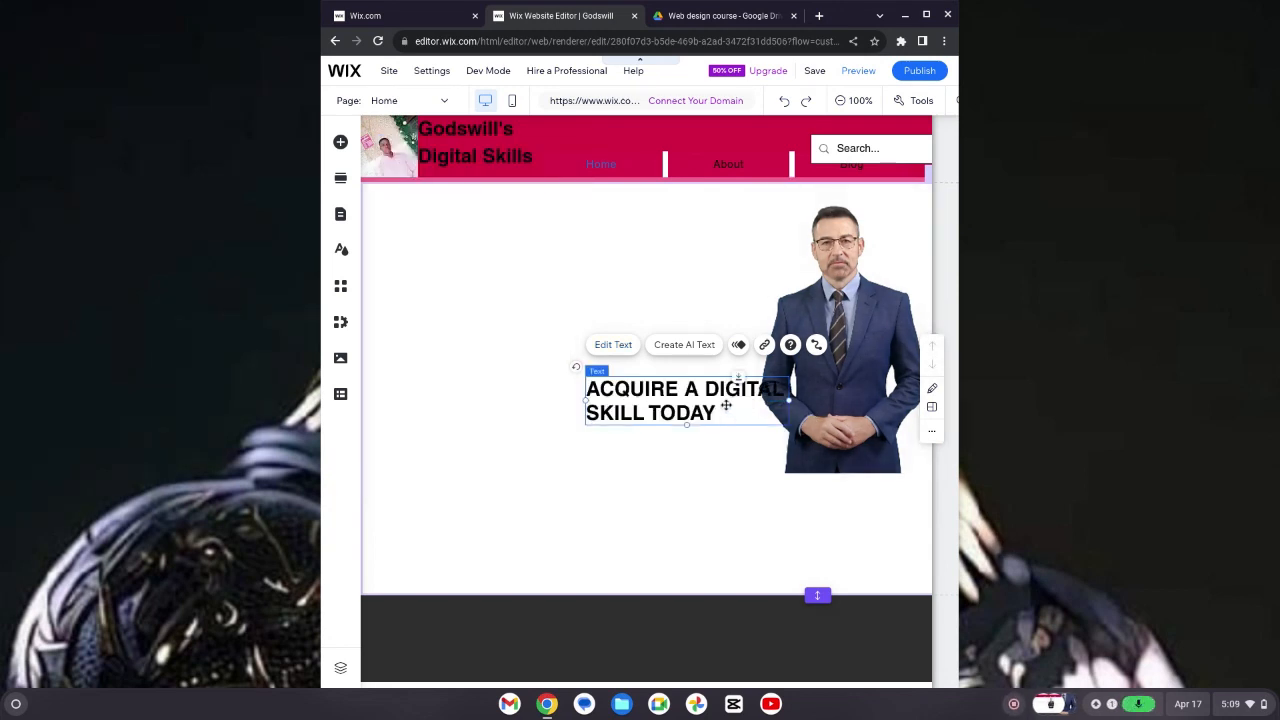
# Step: Move the title to the section's top-left corner and enlarge its text box downward
pyautogui.moveTo(726, 404); pyautogui.dragTo(525, 235)
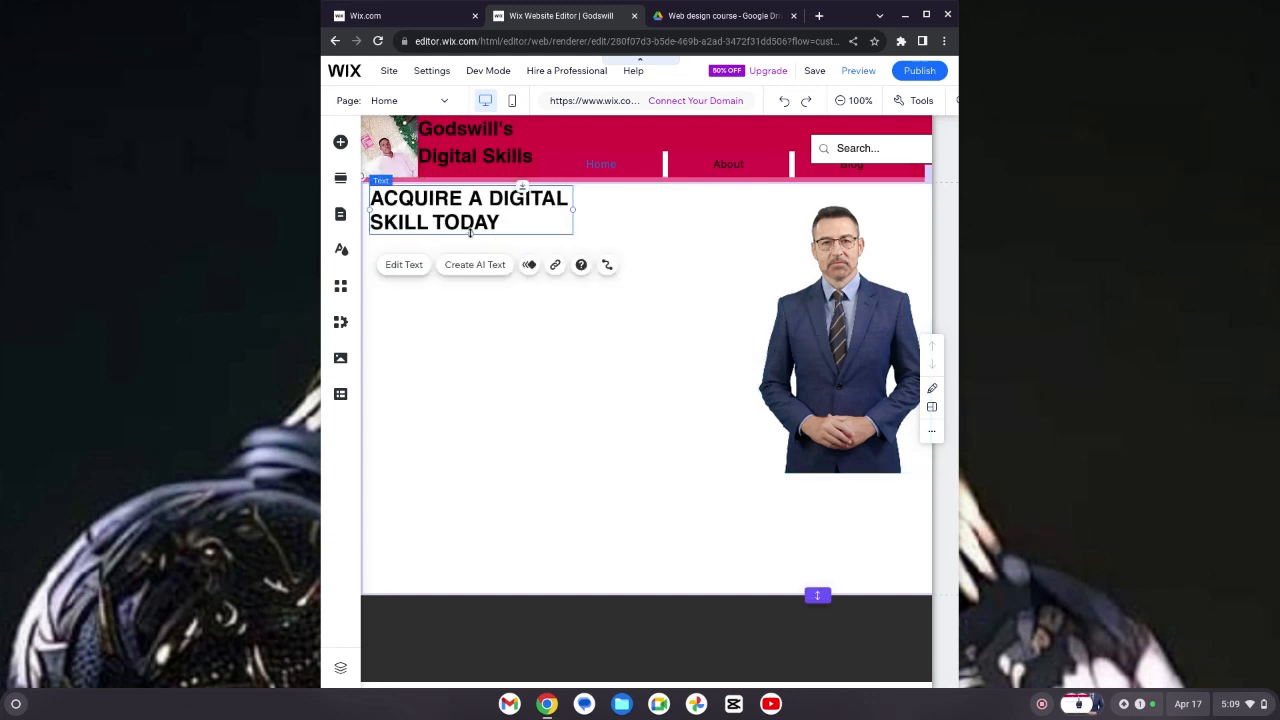
pyautogui.moveTo(472, 248); pyautogui.dragTo(514, 448)
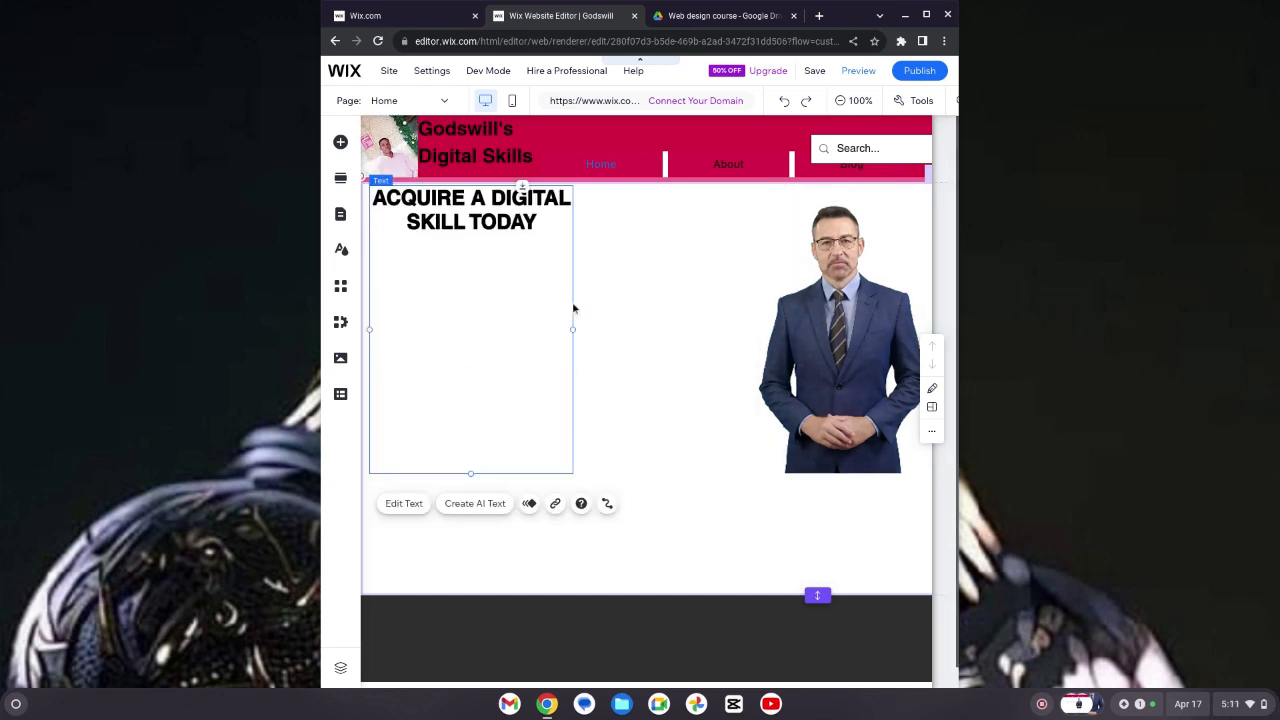
# Step: Set the title's font size to 45 px
pyautogui.doubleClick(574, 308)
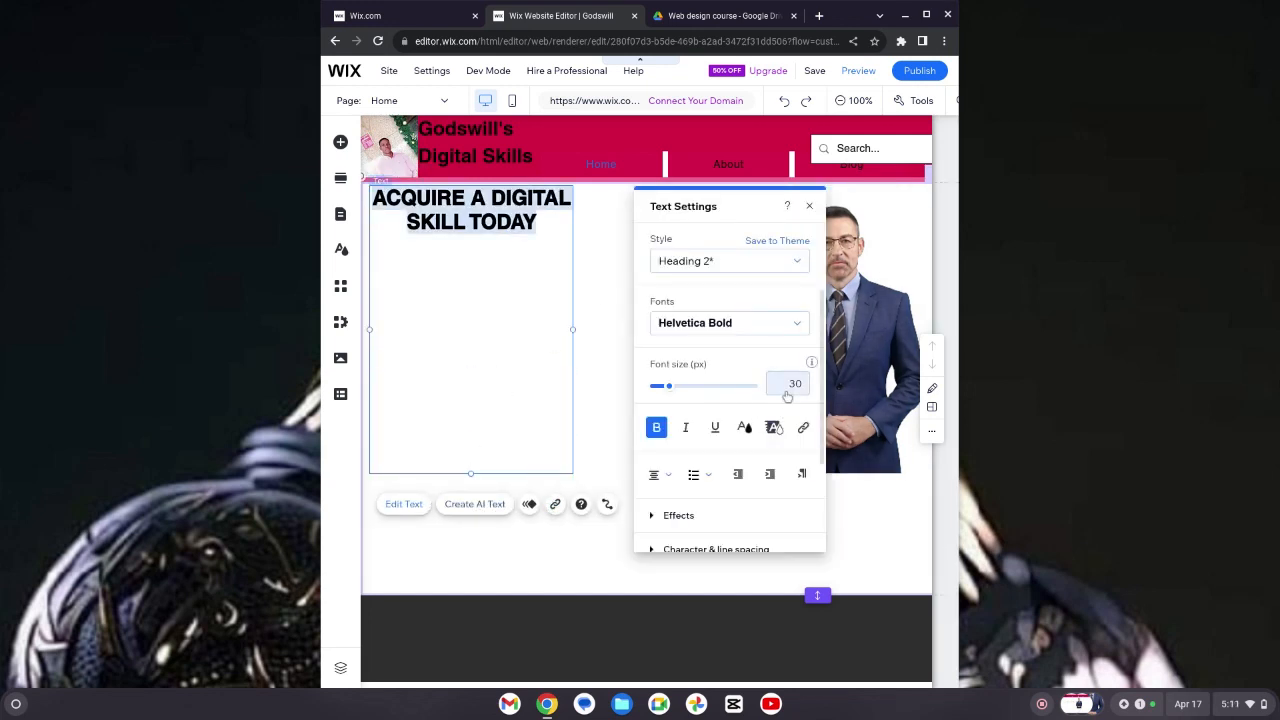
pyautogui.click(787, 393)
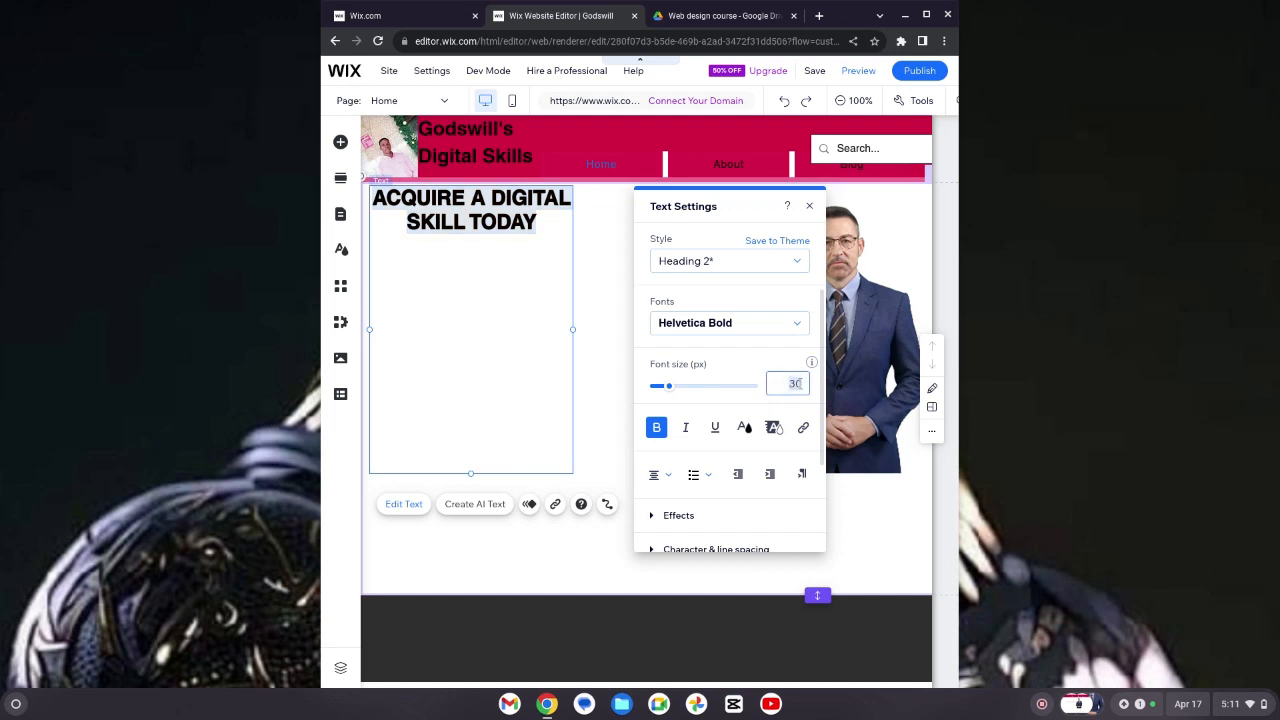
pyautogui.press('Up')
pyautogui.press('Up')
pyautogui.press('Up')
pyautogui.press('Up')
pyautogui.press('Up')
pyautogui.press('Up')
pyautogui.press('Up')
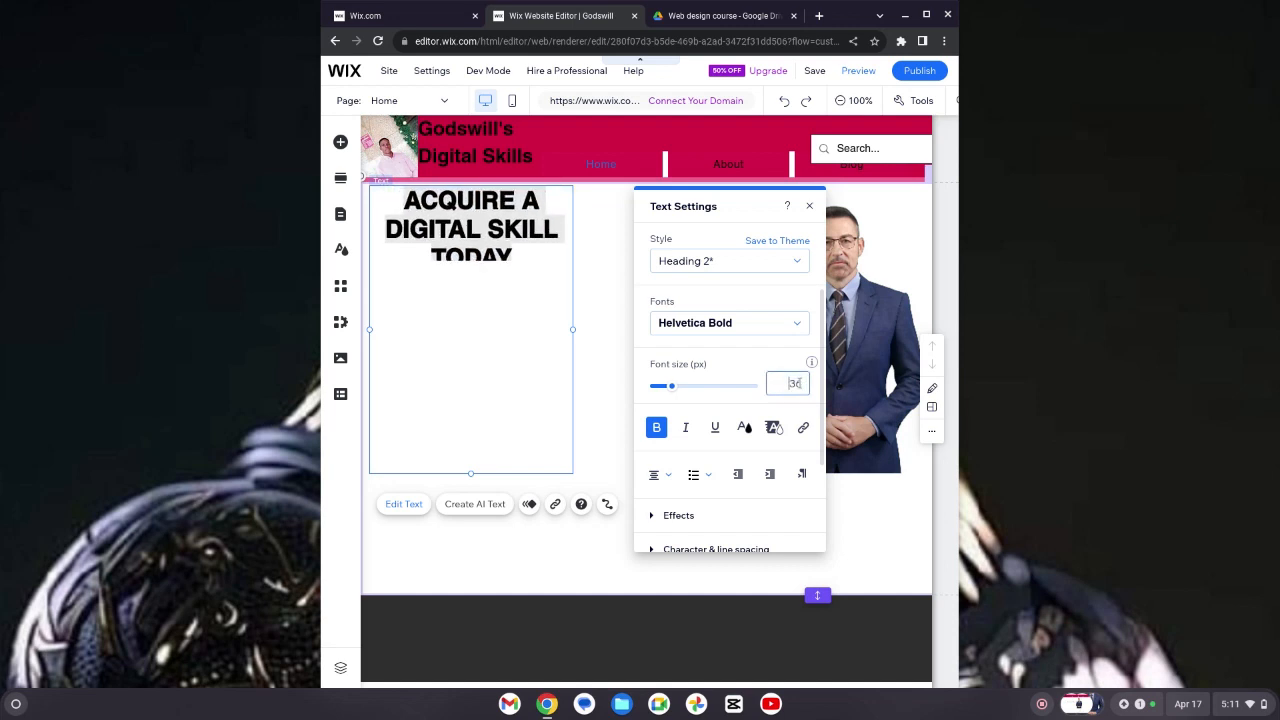
pyautogui.press('Up')
pyautogui.press('Up')
pyautogui.press('Up')
pyautogui.press('Up')
pyautogui.press('Up')
pyautogui.press('Up')
pyautogui.press('Up')
pyautogui.press('Up')
pyautogui.press('Up')
pyautogui.press('Up')
pyautogui.press('Up')
pyautogui.press('Up')
pyautogui.press('Up')
pyautogui.press('Up')
pyautogui.press('Up')
pyautogui.press('Up')
pyautogui.press('Up')
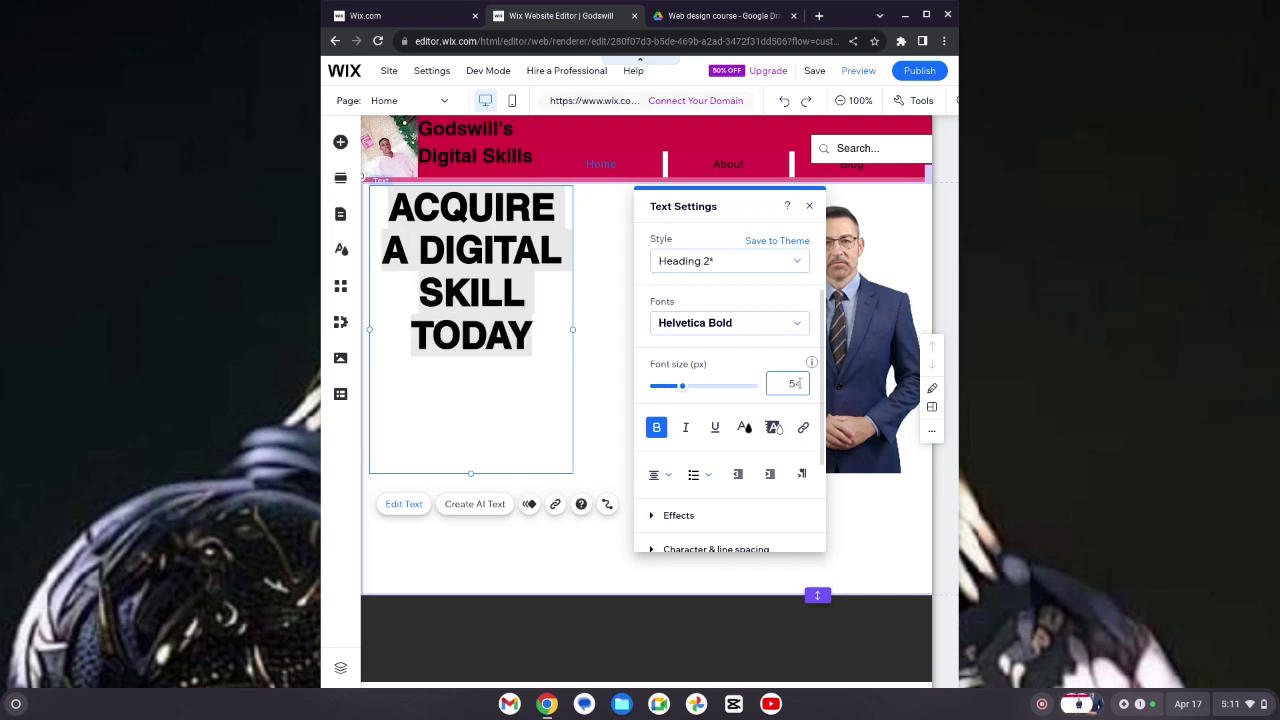
pyautogui.press('Down')
pyautogui.press('Down')
pyautogui.press('Down')
pyautogui.press('Down')
pyautogui.press('Down')
pyautogui.press('Down')
pyautogui.press('Down')
pyautogui.press('Down')
pyautogui.press('Down')
pyautogui.press('Down')
pyautogui.press('Down')
pyautogui.press('Down')
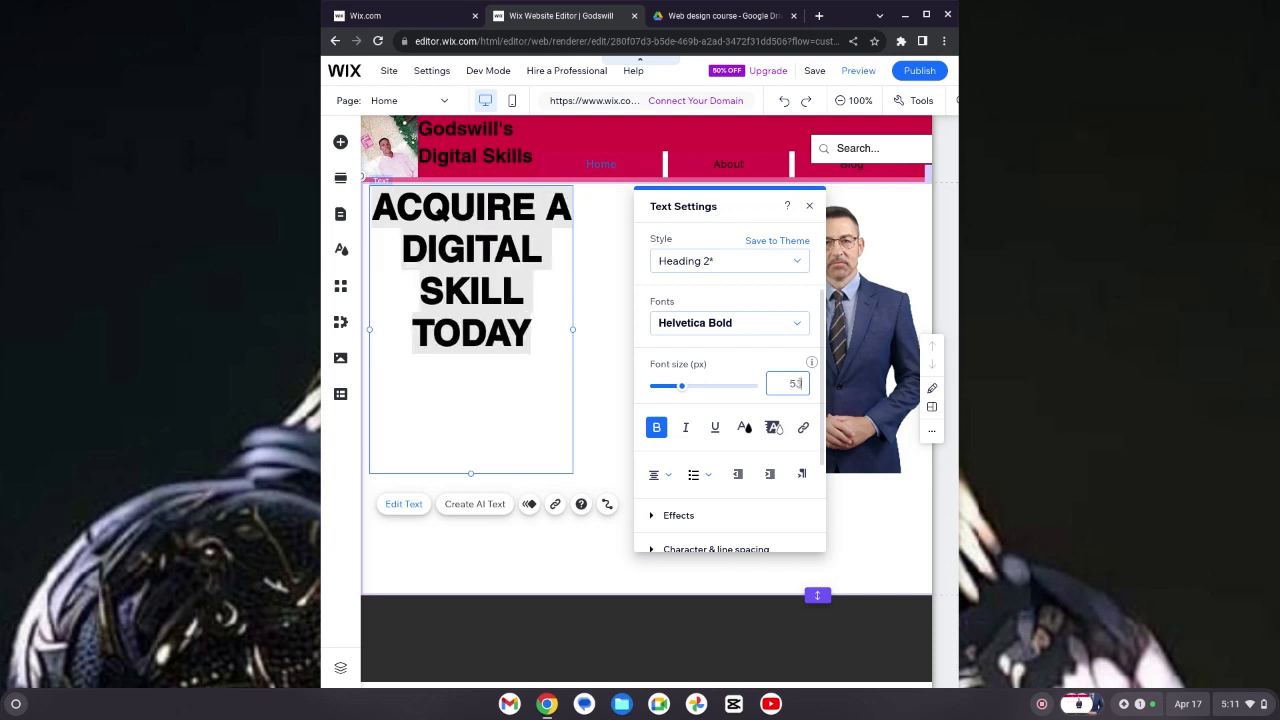
pyautogui.press('Down')
pyautogui.press('Down')
pyautogui.press('Down')
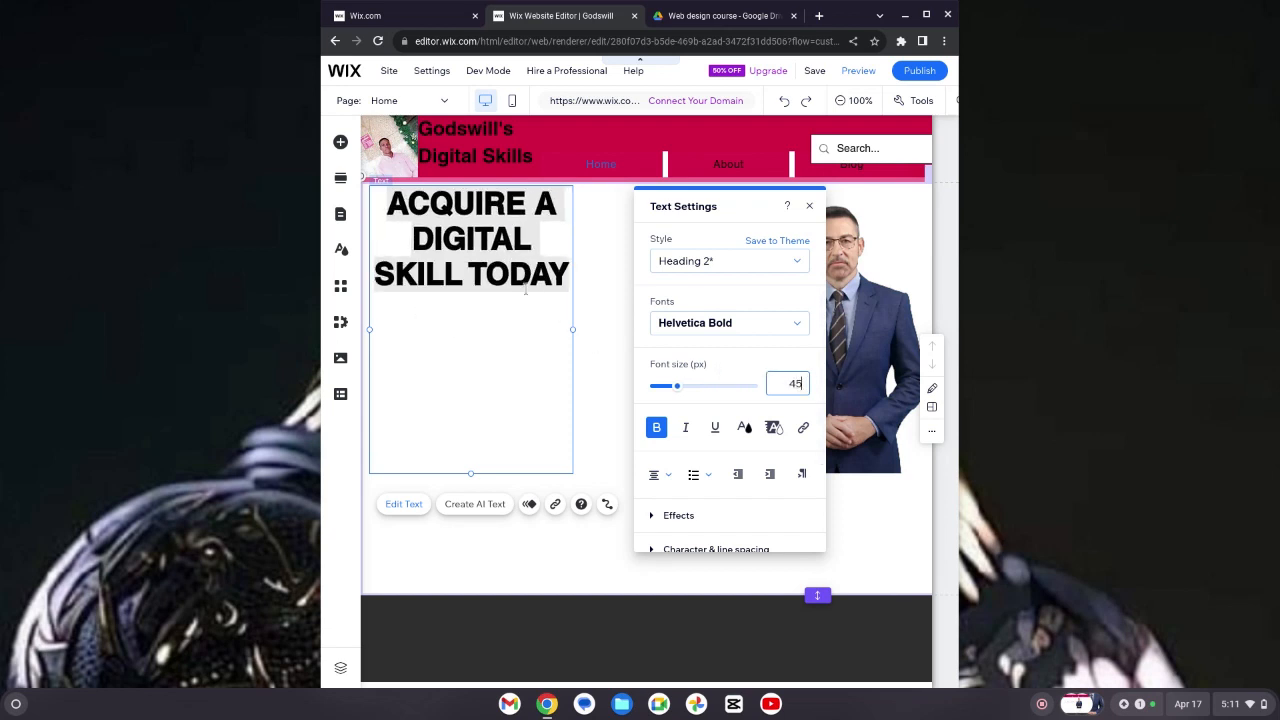
pyautogui.click(606, 320)
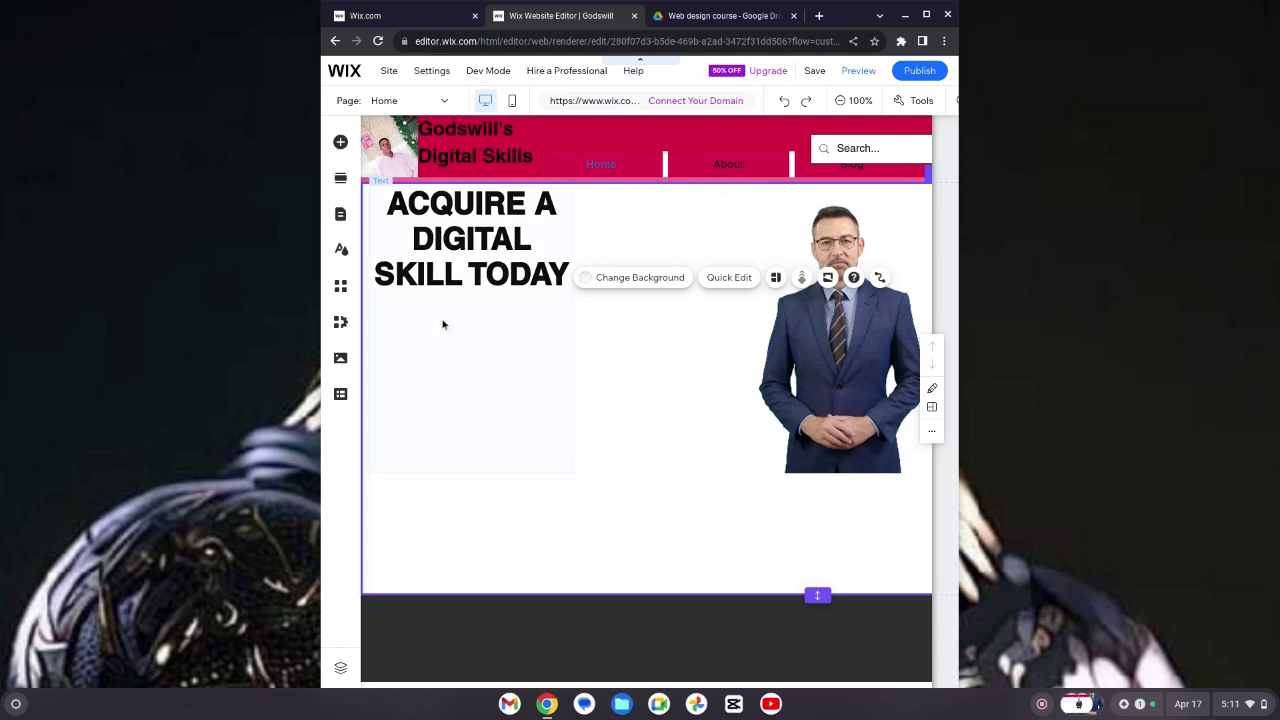
pyautogui.click(542, 372)
pyautogui.click(734, 363)
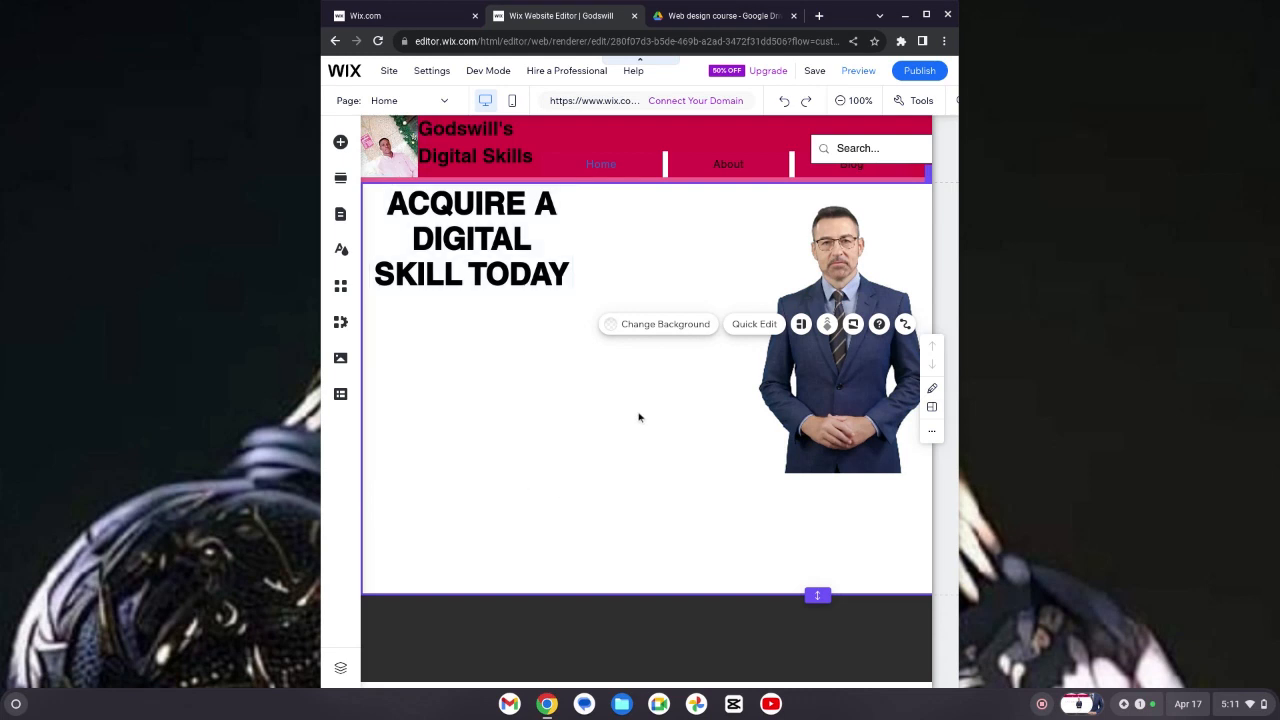
# Step: Left-align the ACQUIRE A DIGITAL SKILL TODAY title text
pyautogui.doubleClick(532, 248)
pyautogui.click(664, 474)
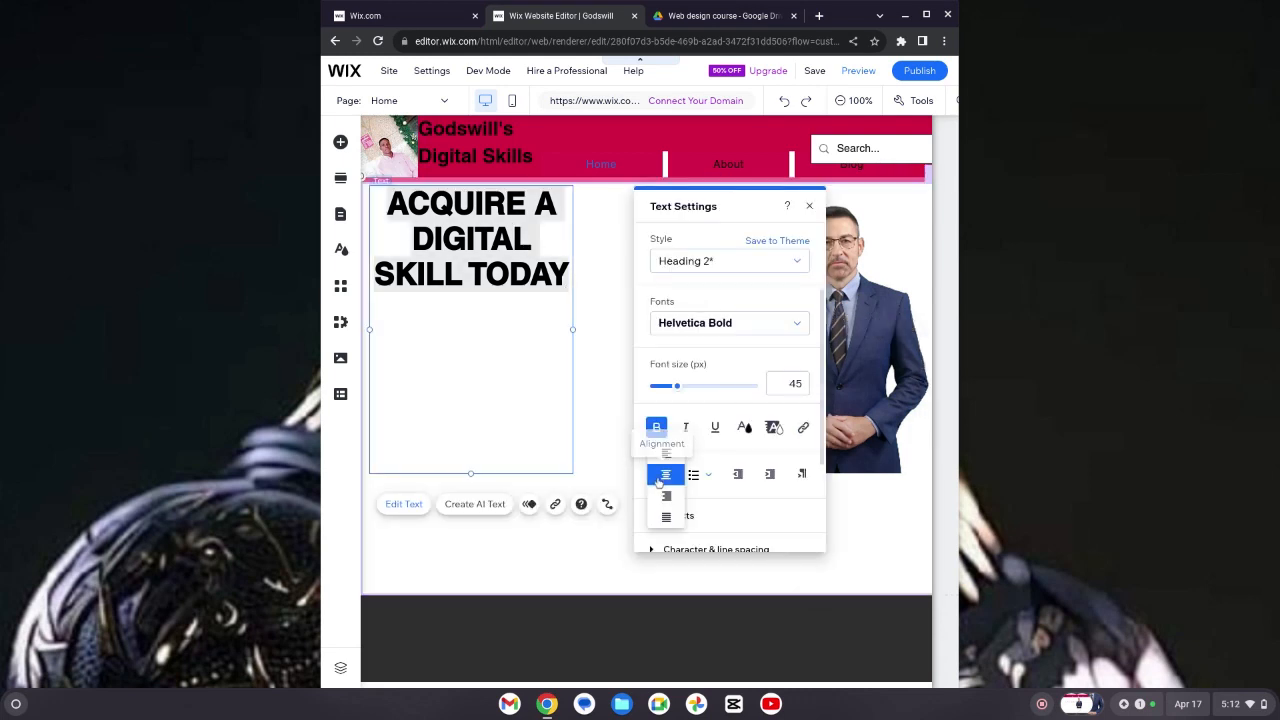
pyautogui.click(668, 495)
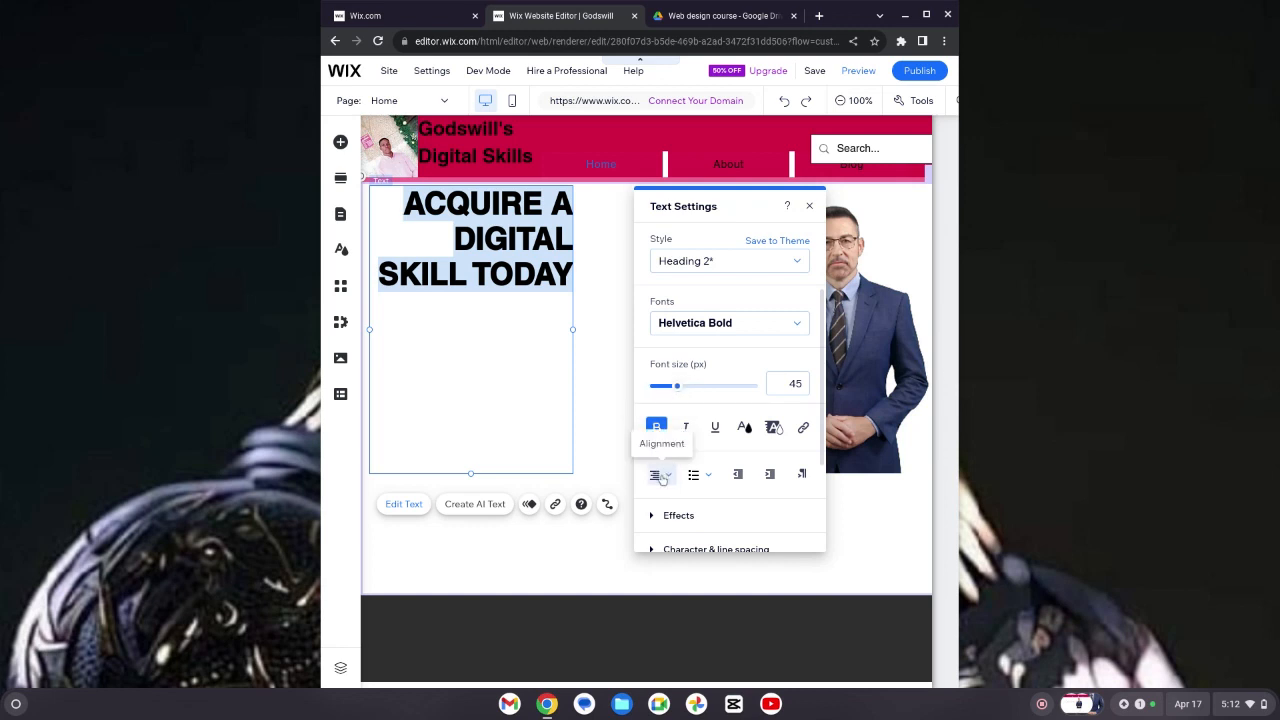
pyautogui.click(660, 477)
pyautogui.click(669, 436)
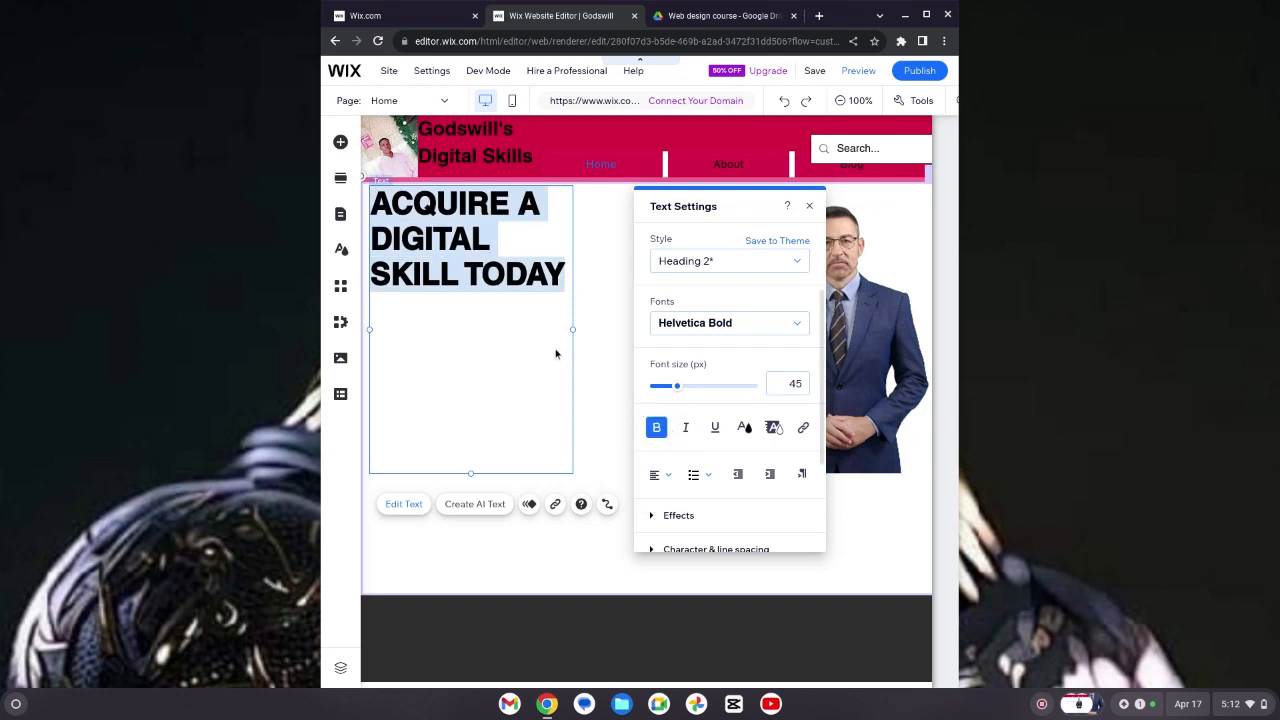
pyautogui.doubleClick(556, 348)
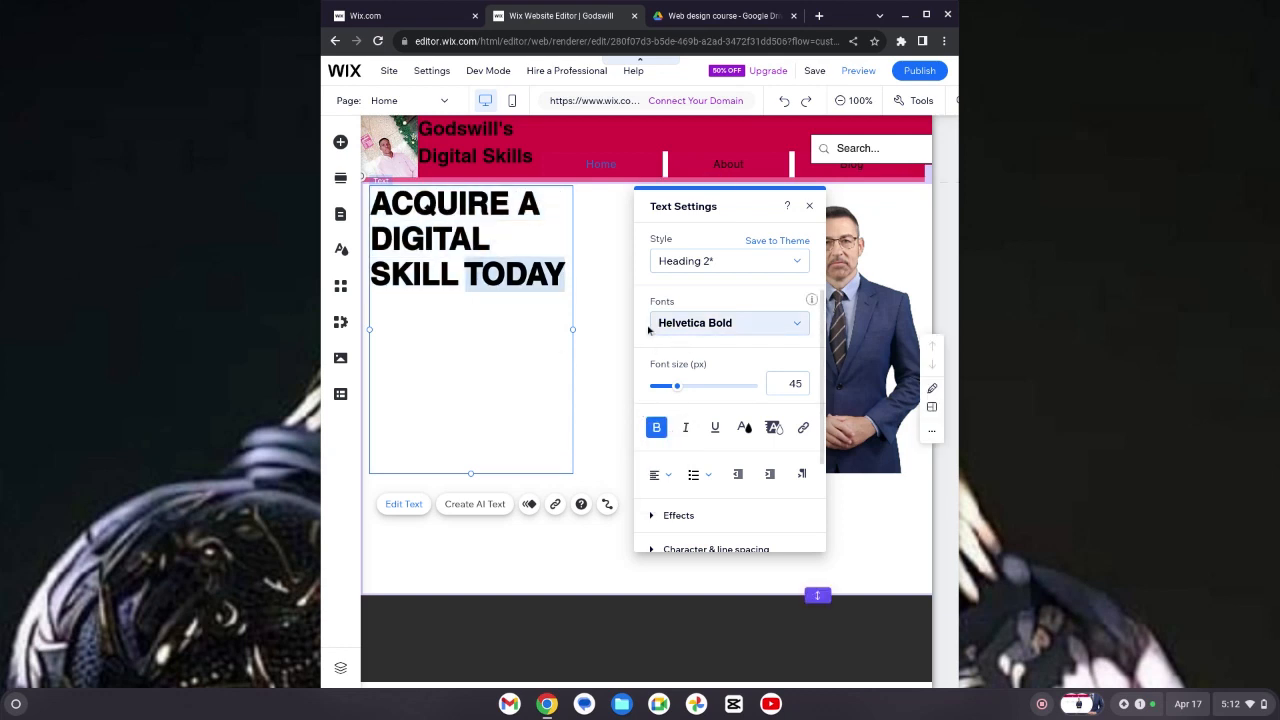
pyautogui.click(604, 330)
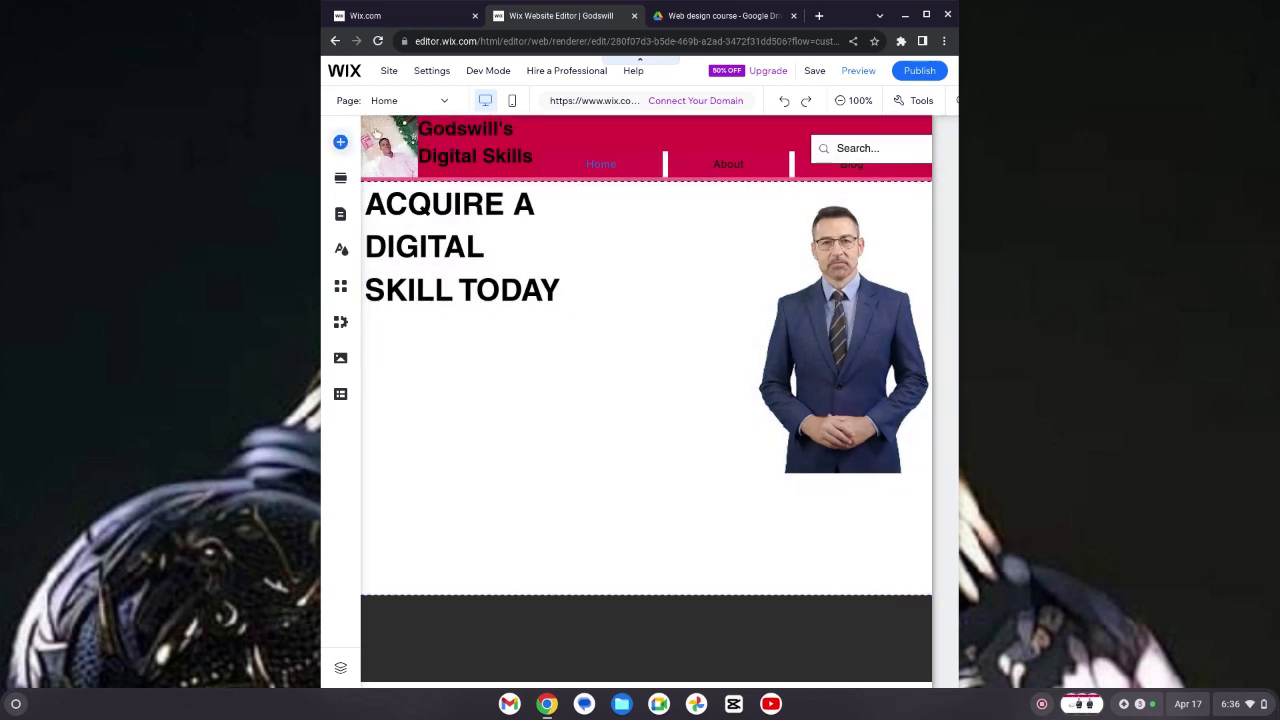
# Step: Add a themed button with an arrow to the hero section
pyautogui.click(340, 141)
pyautogui.click(340, 141)
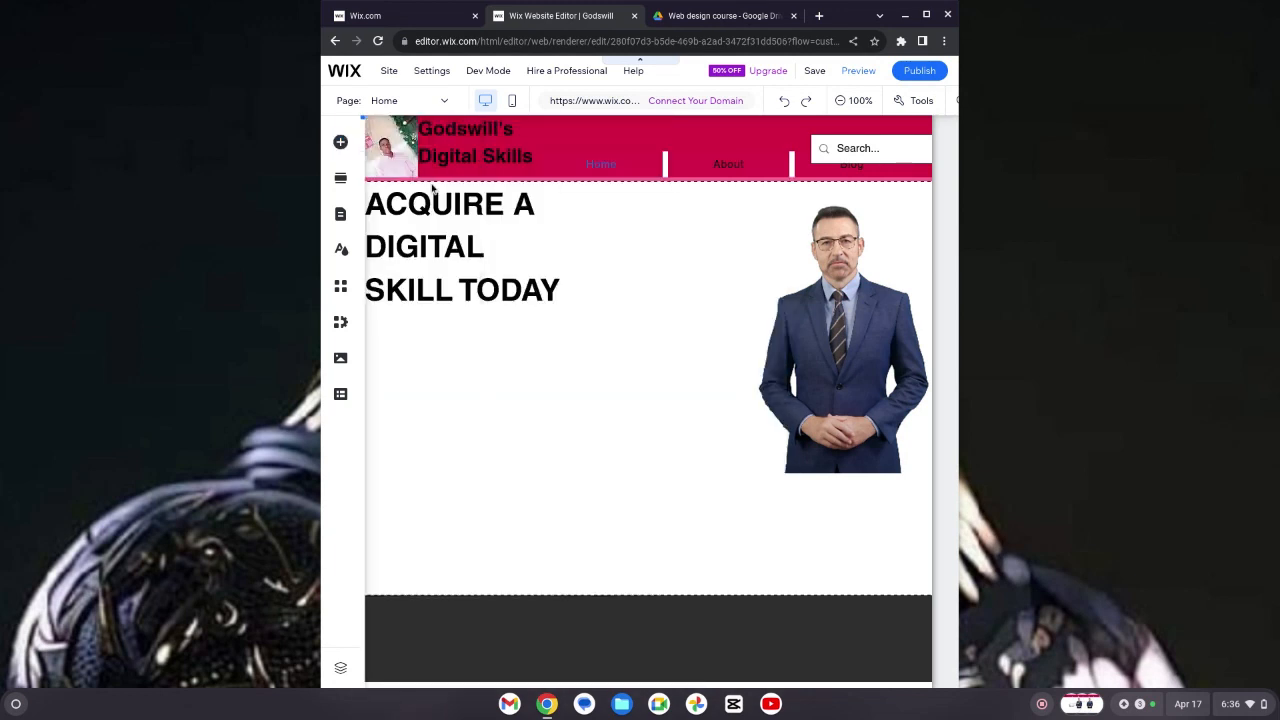
pyautogui.click(340, 142)
pyautogui.click(391, 193)
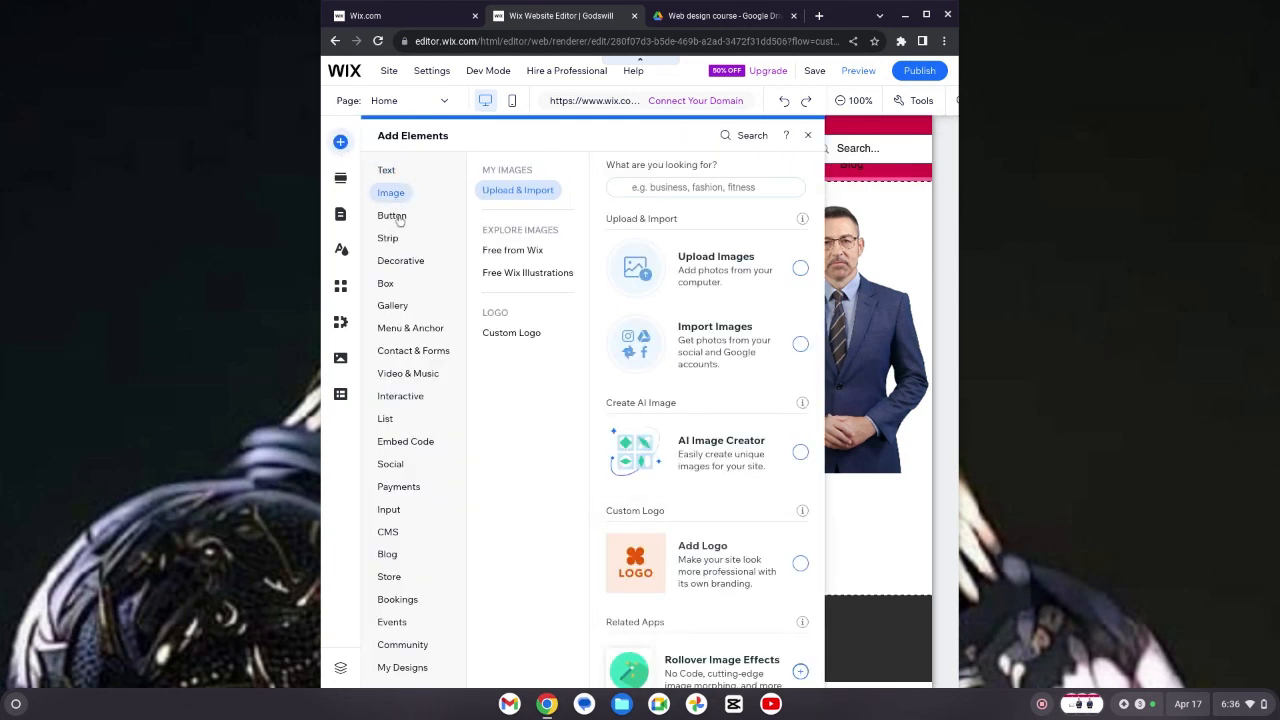
pyautogui.click(393, 215)
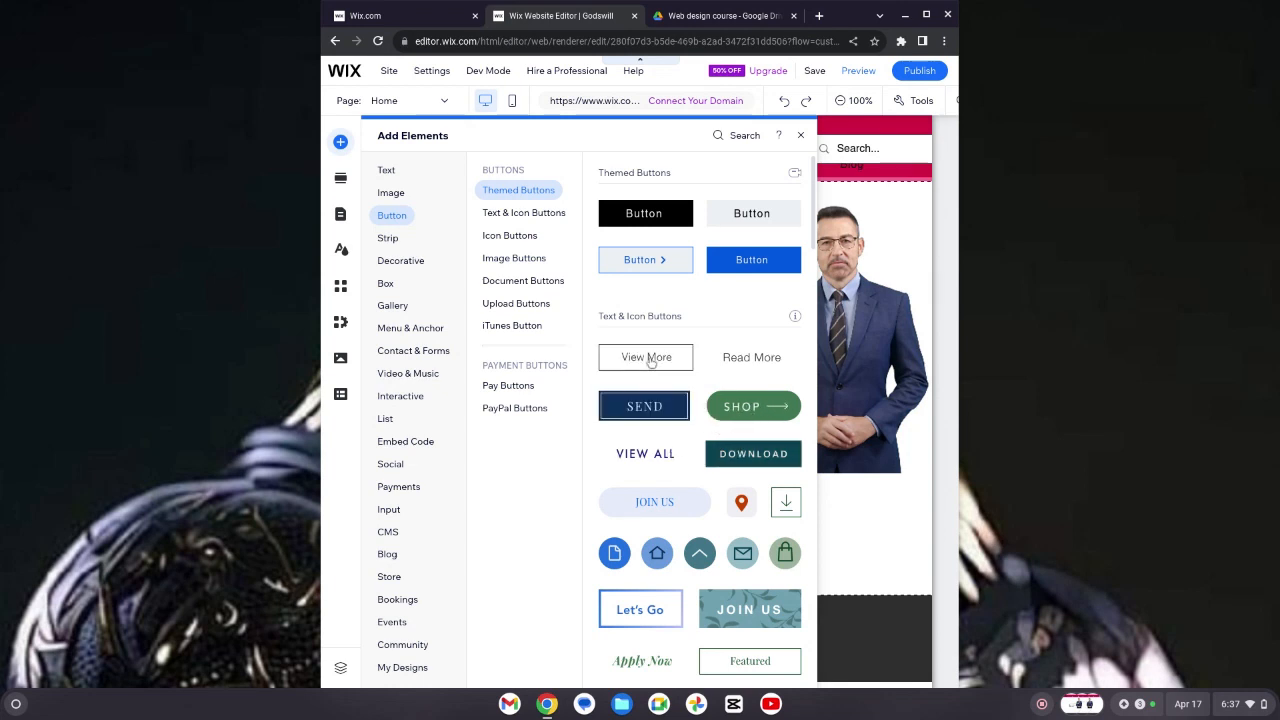
pyautogui.click(671, 264)
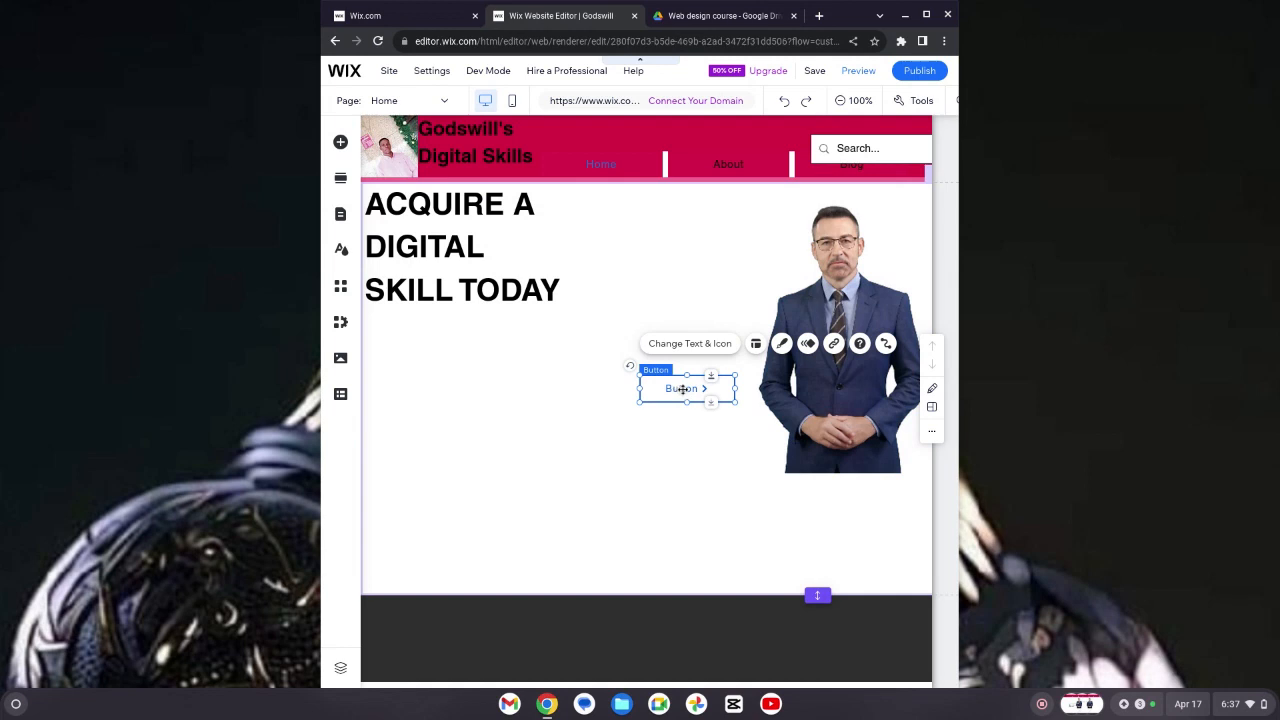
# Step: Move the button just below the title on the section's left side
pyautogui.moveTo(683, 389); pyautogui.dragTo(435, 345)
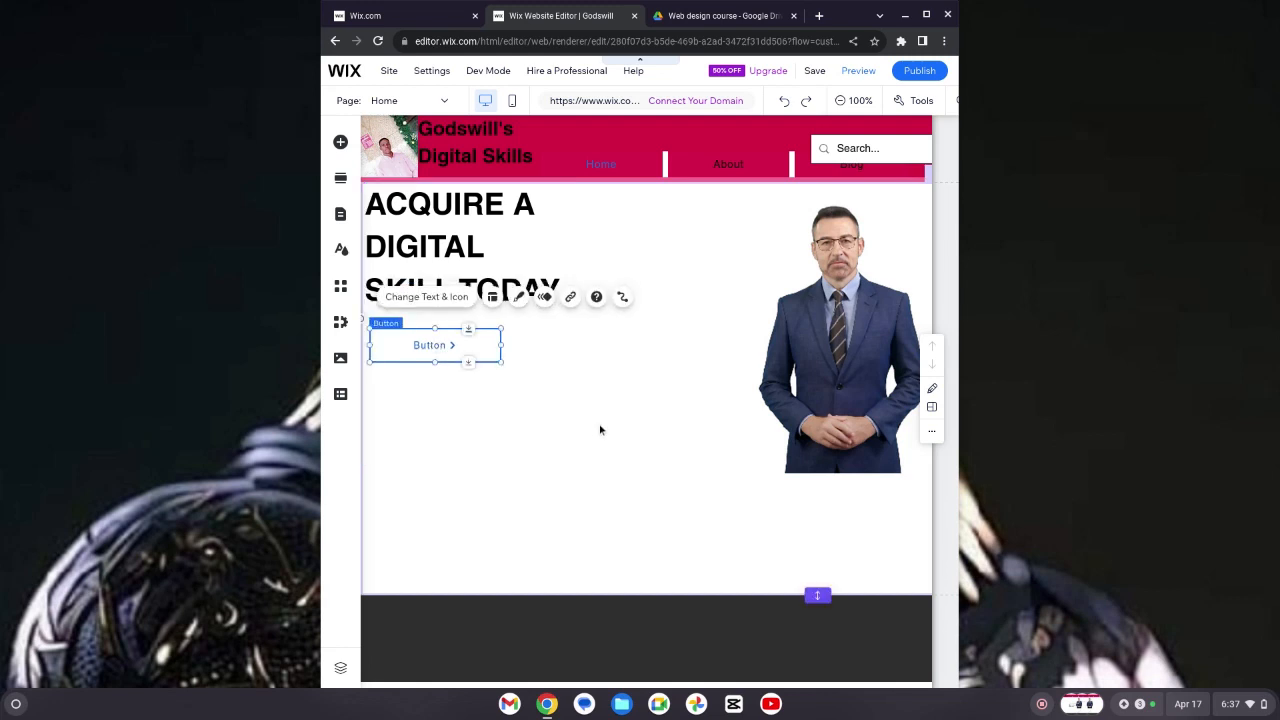
pyautogui.click(508, 392)
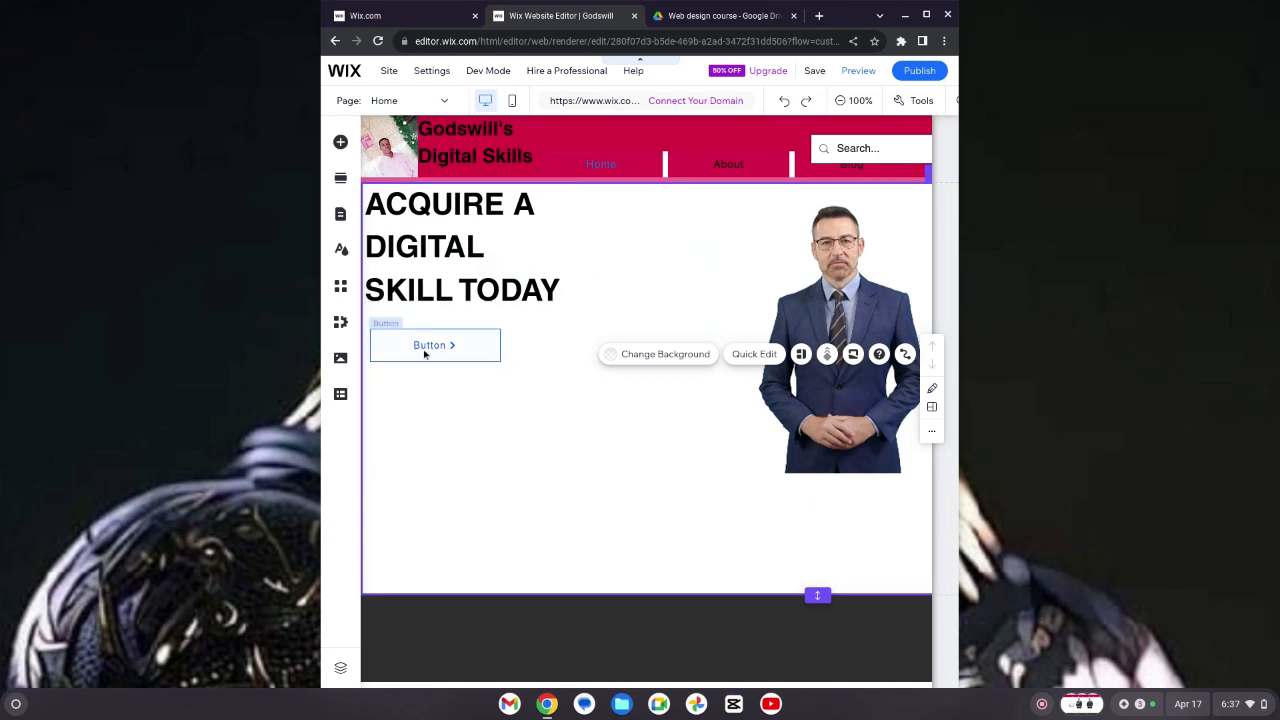
pyautogui.moveTo(414, 347); pyautogui.dragTo(423, 345)
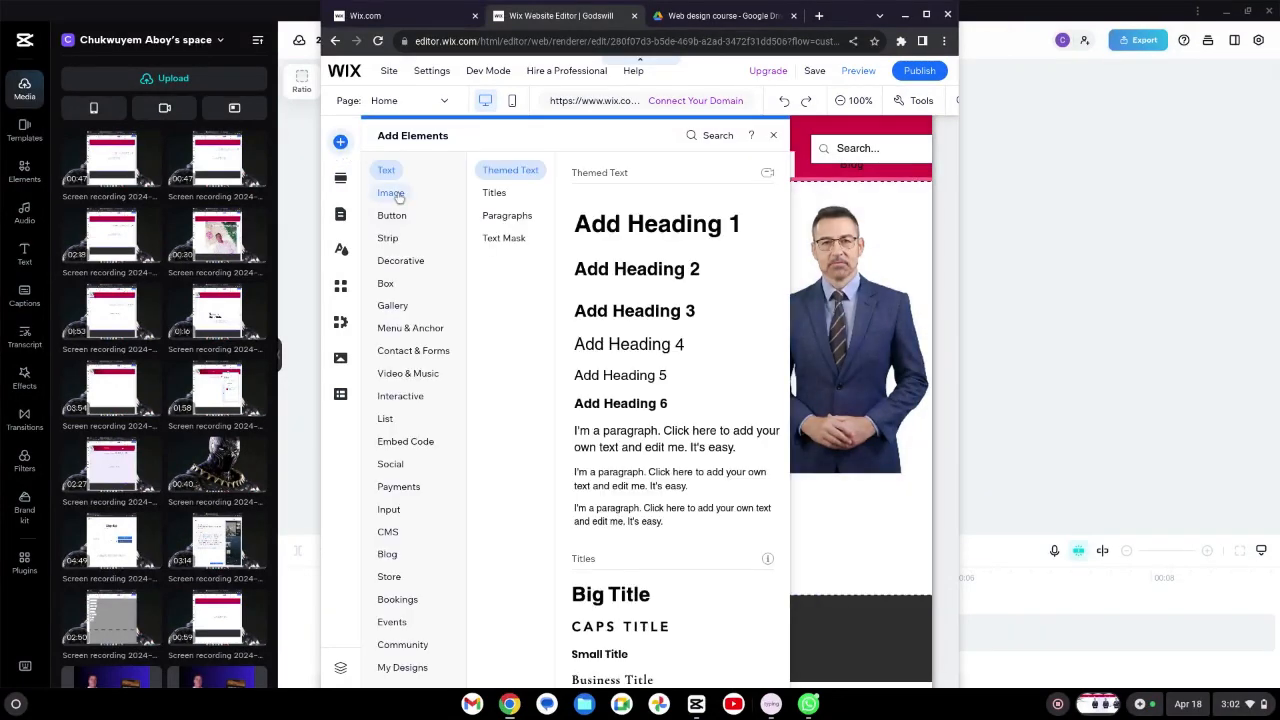
# Step: Add a small paragraph text element to the section
pyautogui.click(397, 195)
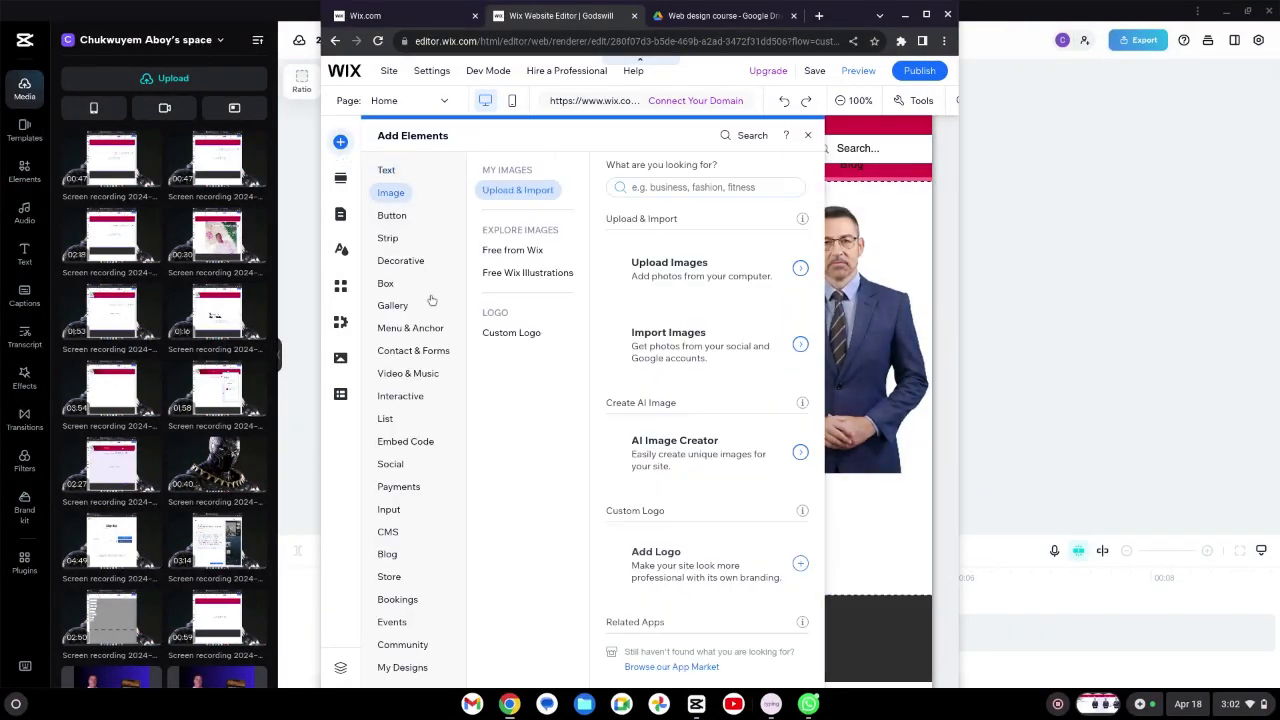
pyautogui.click(384, 172)
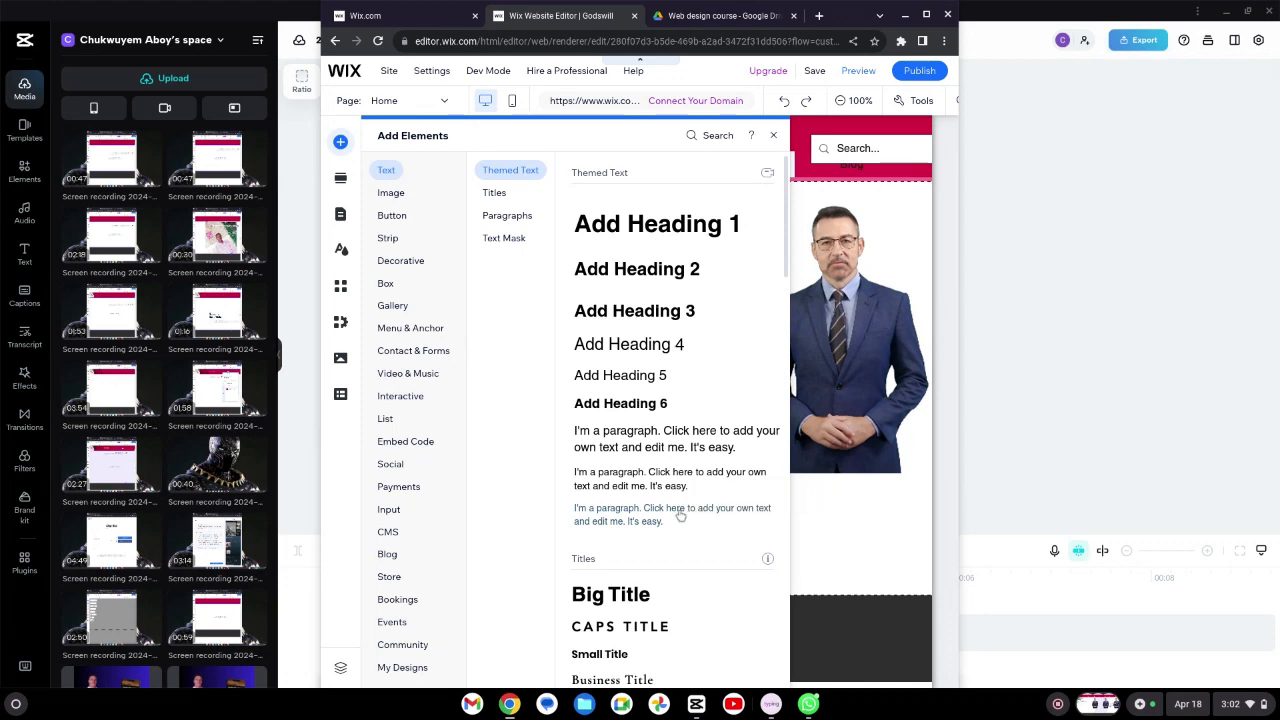
pyautogui.click(680, 515)
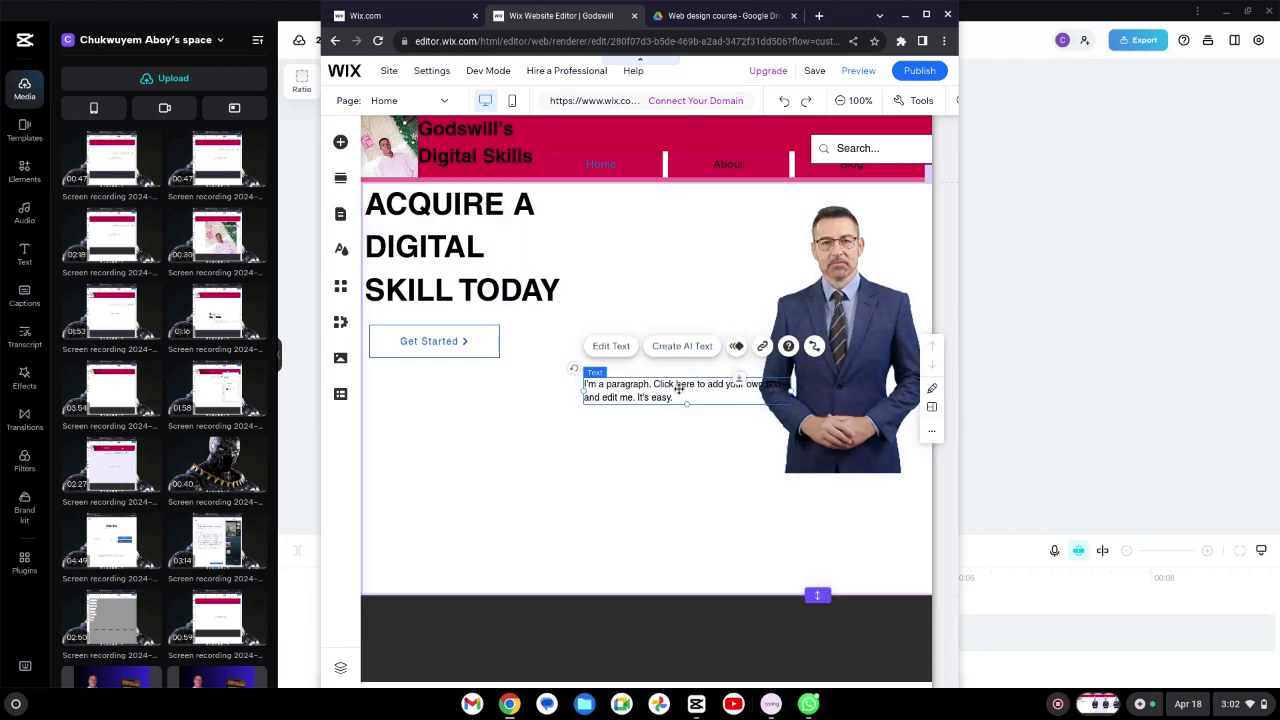
pyautogui.moveTo(686, 390); pyautogui.dragTo(633, 397)
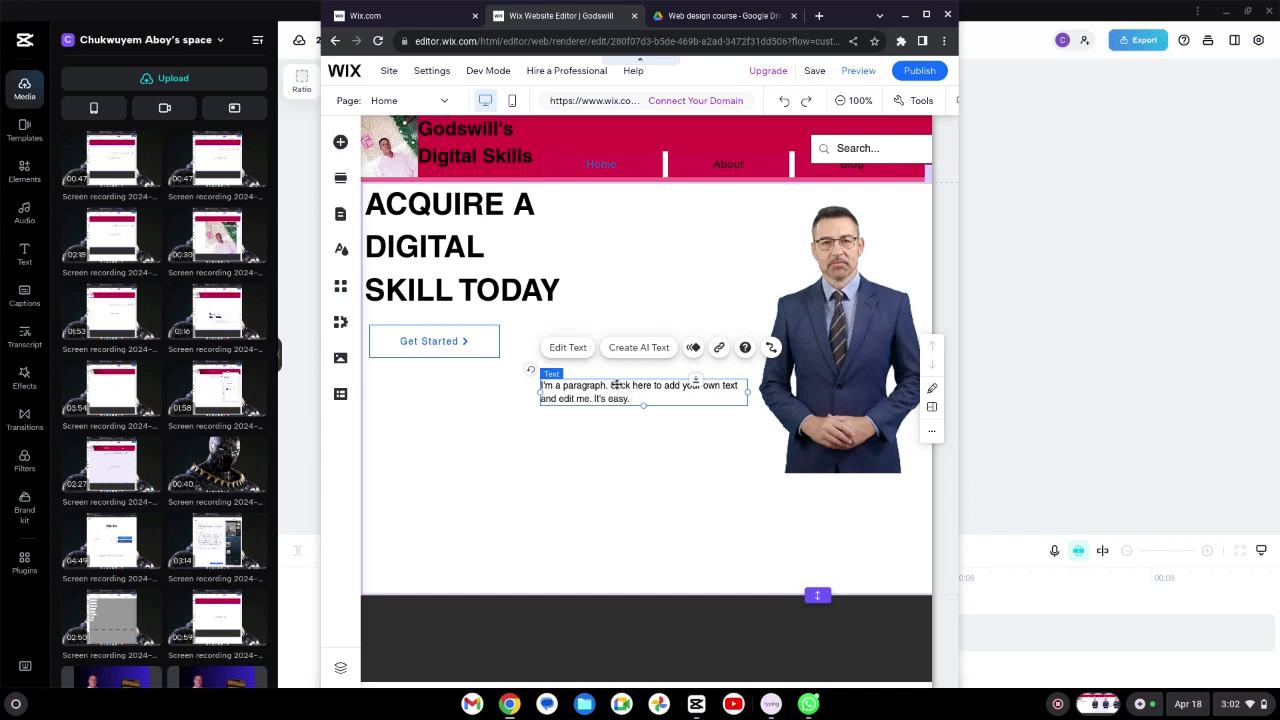
# Step: Replace the paragraph's text with Godswill's Digital Skills (c) 2024
pyautogui.click(571, 349)
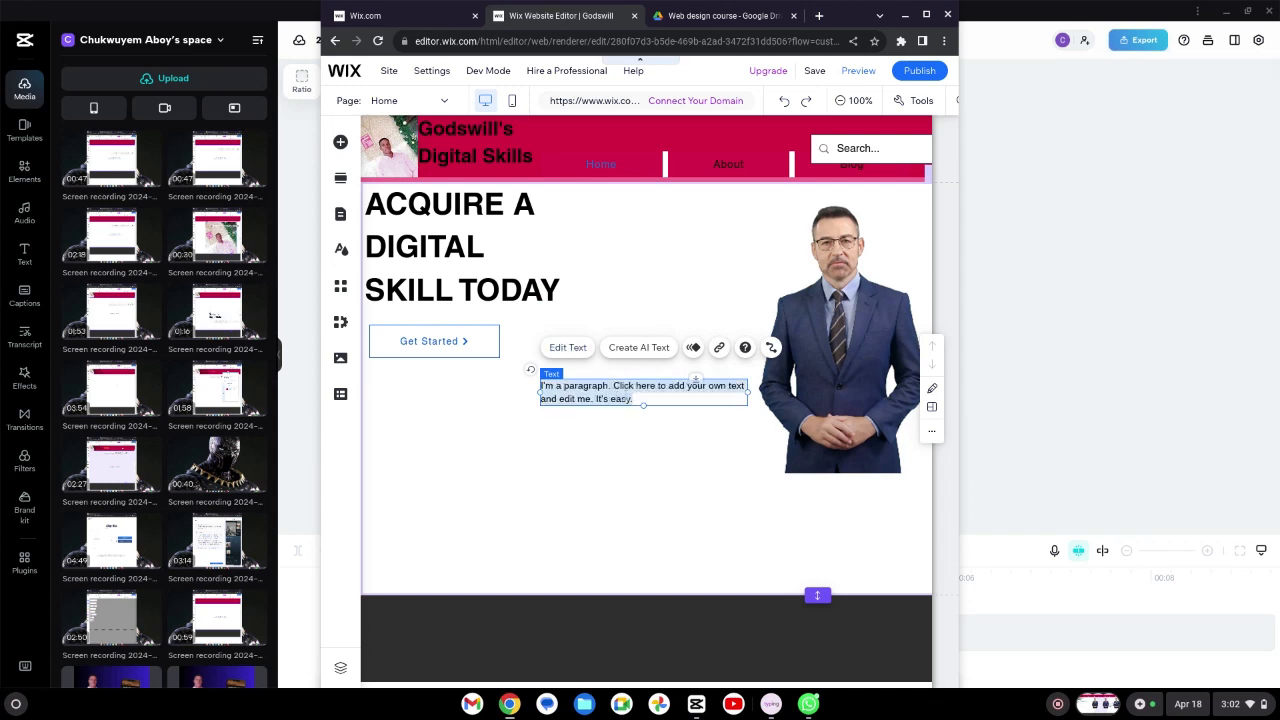
pyautogui.click(634, 398)
pyautogui.press('BackSpace')
pyautogui.press('BackSpace')
pyautogui.press('BackSpace')
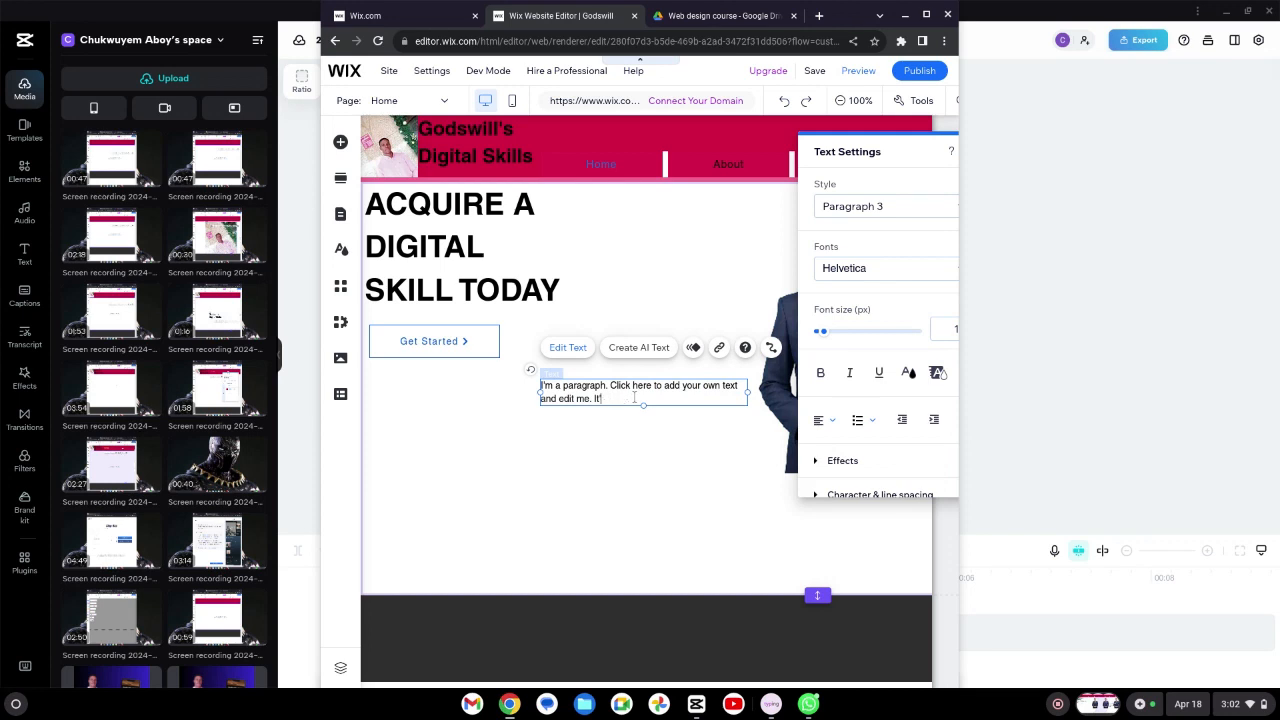
pyautogui.press('BackSpace')
pyautogui.press('BackSpace')
pyautogui.press('BackSpace')
pyautogui.press('BackSpace')
pyautogui.press('BackSpace')
pyautogui.press('BackSpace')
pyautogui.press('BackSpace')
pyautogui.press('BackSpace')
pyautogui.press('BackSpace')
pyautogui.press('BackSpace')
pyautogui.press('BackSpace')
pyautogui.press('BackSpace')
pyautogui.press('BackSpace')
pyautogui.press('BackSpace')
pyautogui.press('BackSpace')
pyautogui.press('BackSpace')
pyautogui.press('BackSpace')
pyautogui.press('BackSpace')
pyautogui.press('BackSpace')
pyautogui.press('BackSpace')
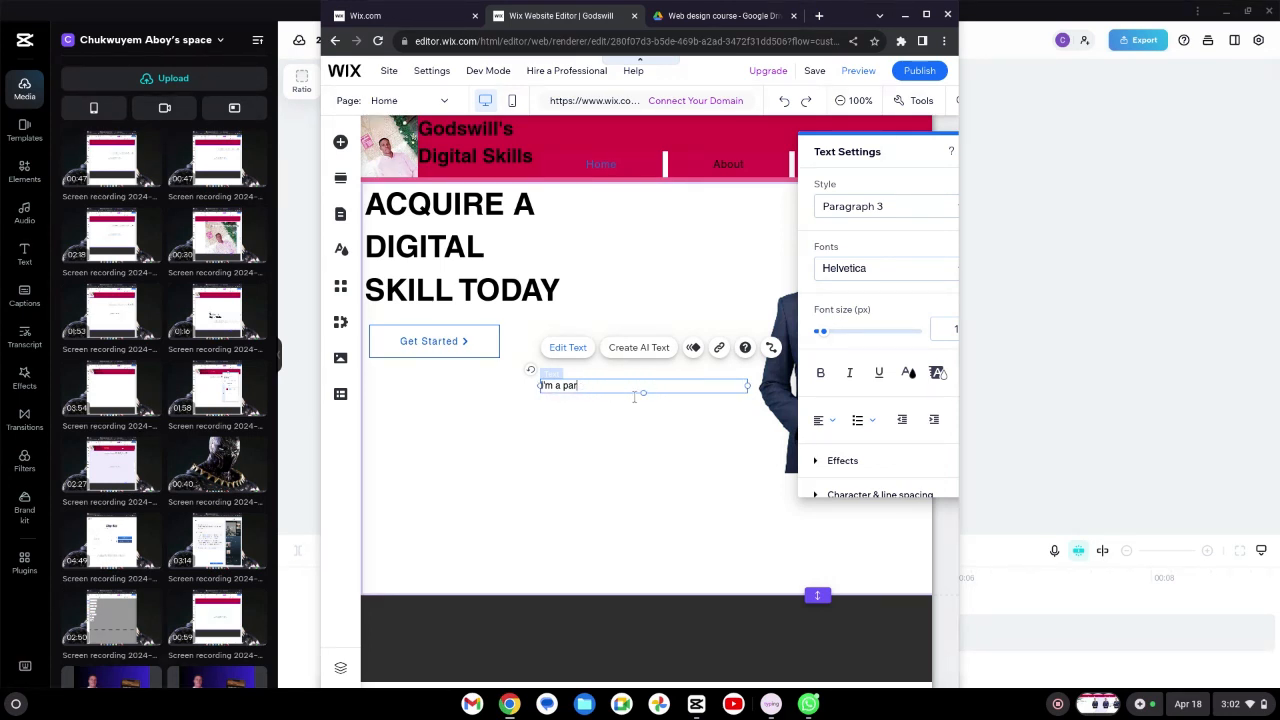
pyautogui.press('BackSpace')
pyautogui.press('BackSpace')
pyautogui.press('BackSpace')
pyautogui.press('BackSpace')
pyautogui.press('BackSpace')
pyautogui.press('BackSpace')
pyautogui.press('BackSpace')
pyautogui.press('BackSpace')
pyautogui.write("'s D")
pyautogui.write(')20')
pyautogui.click(646, 385)
pyautogui.press('BackSpace')
pyautogui.write('c) 2024')
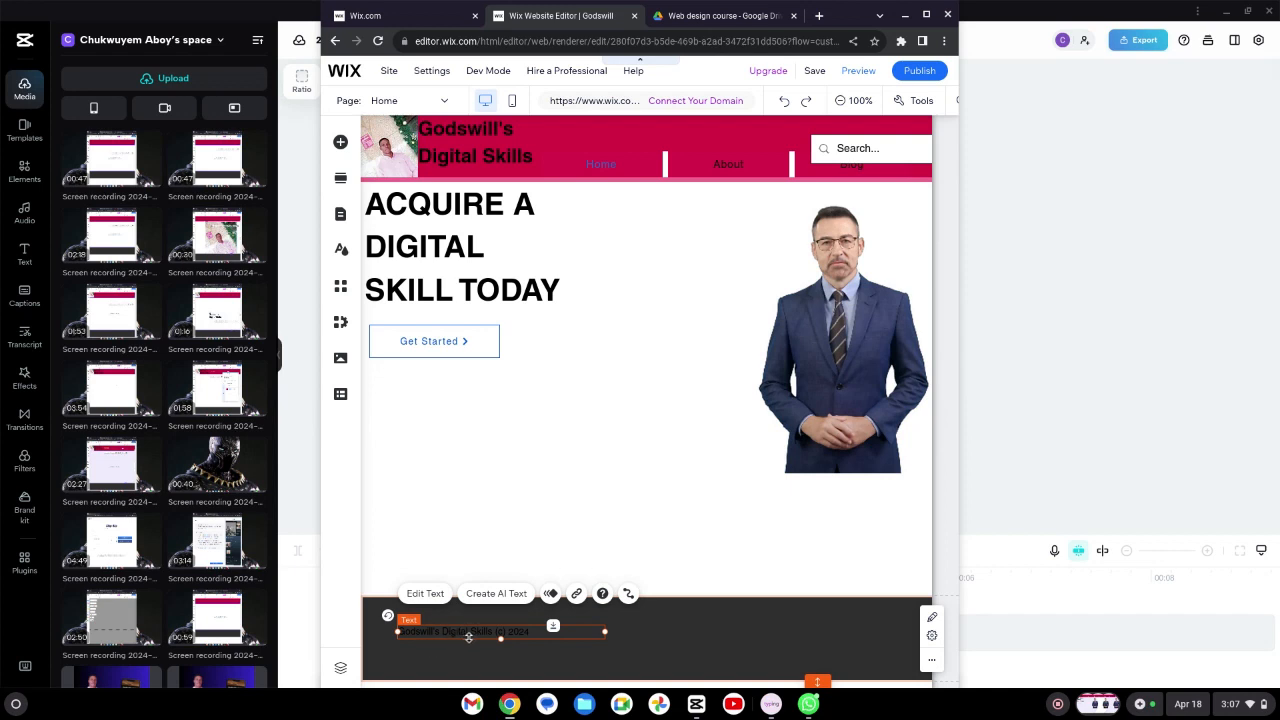
# Step: Set the footer copyright text's colour to white
pyautogui.click(435, 594)
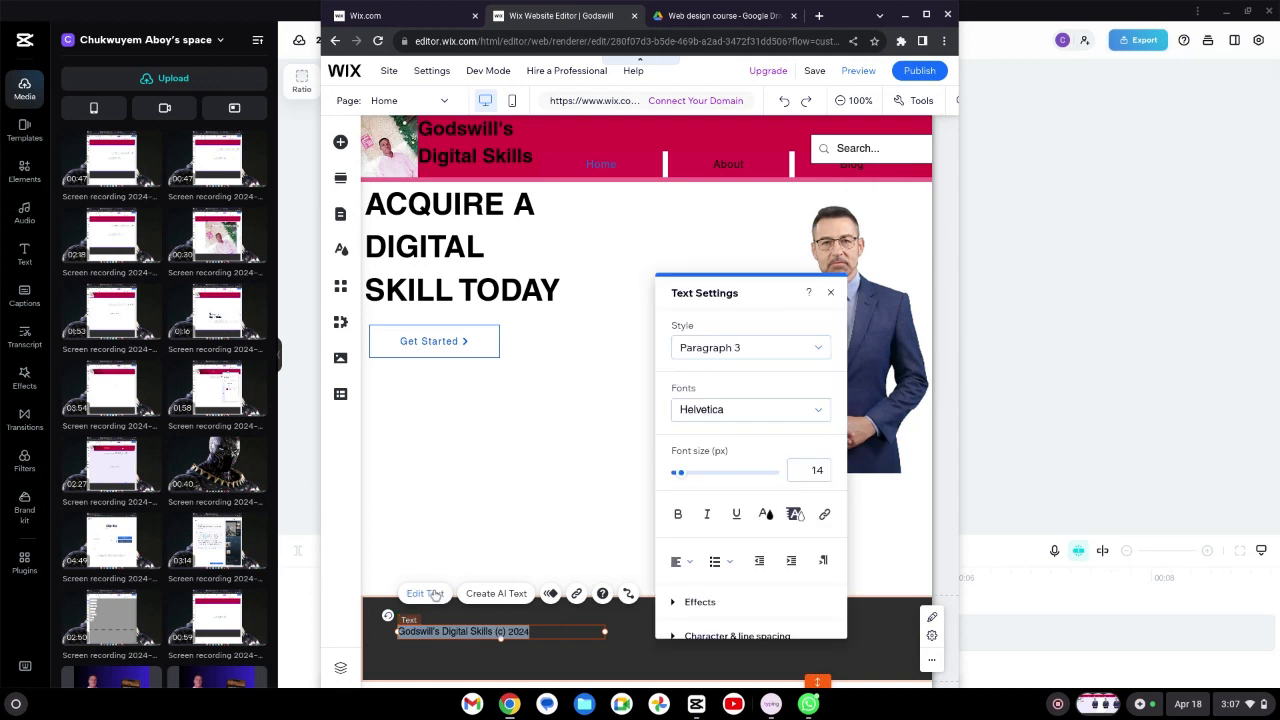
pyautogui.click(766, 514)
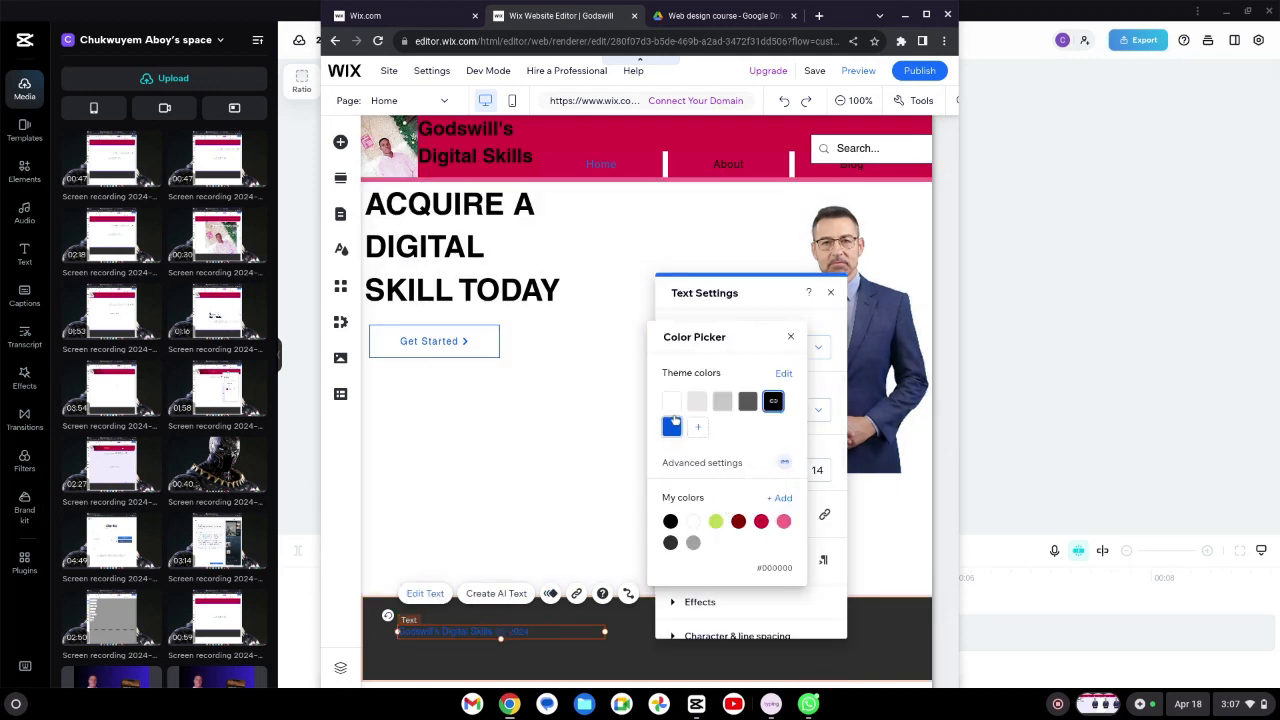
pyautogui.click(670, 405)
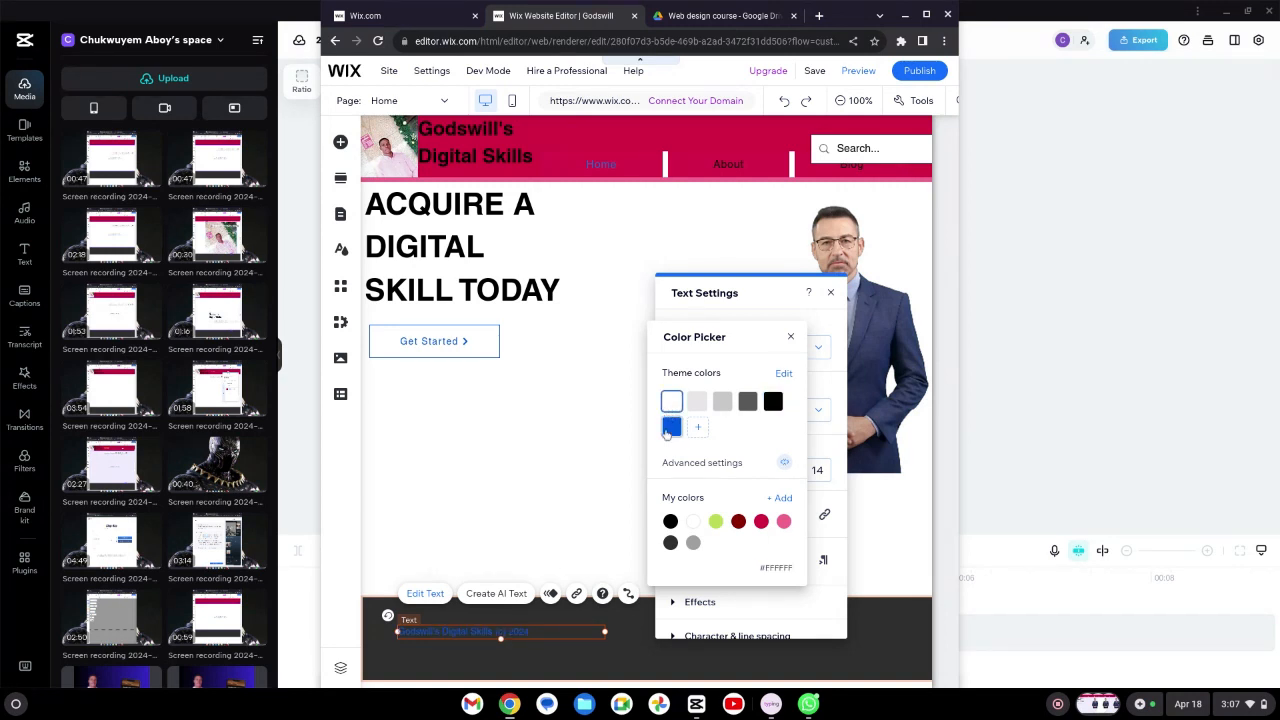
pyautogui.click(523, 544)
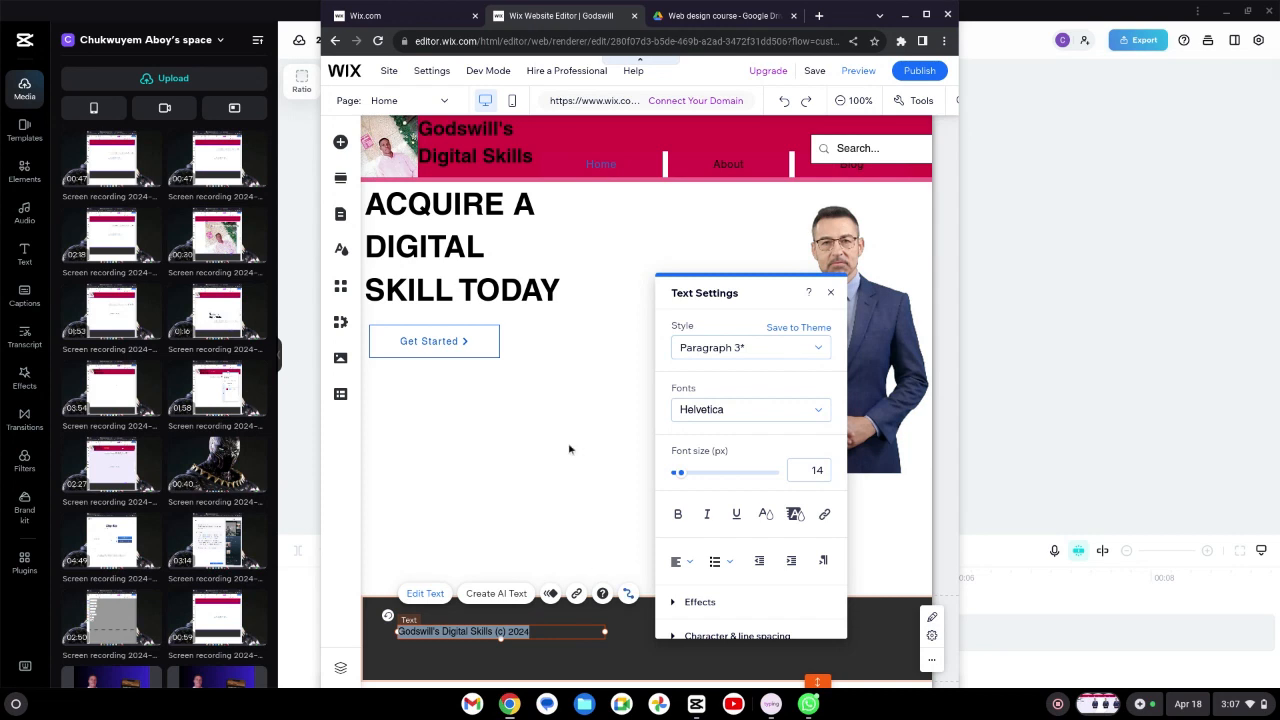
pyautogui.click(830, 292)
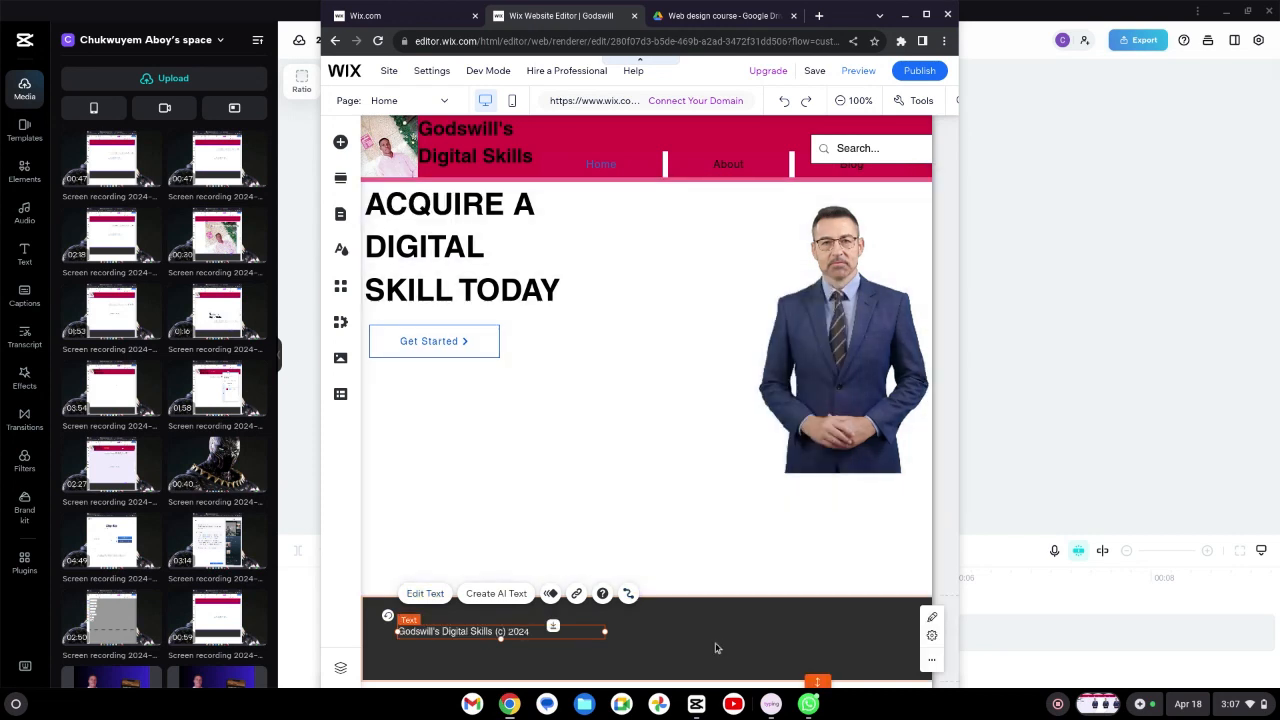
# Step: Move the copyright text to the horizontal centre of the footer
pyautogui.click(556, 645)
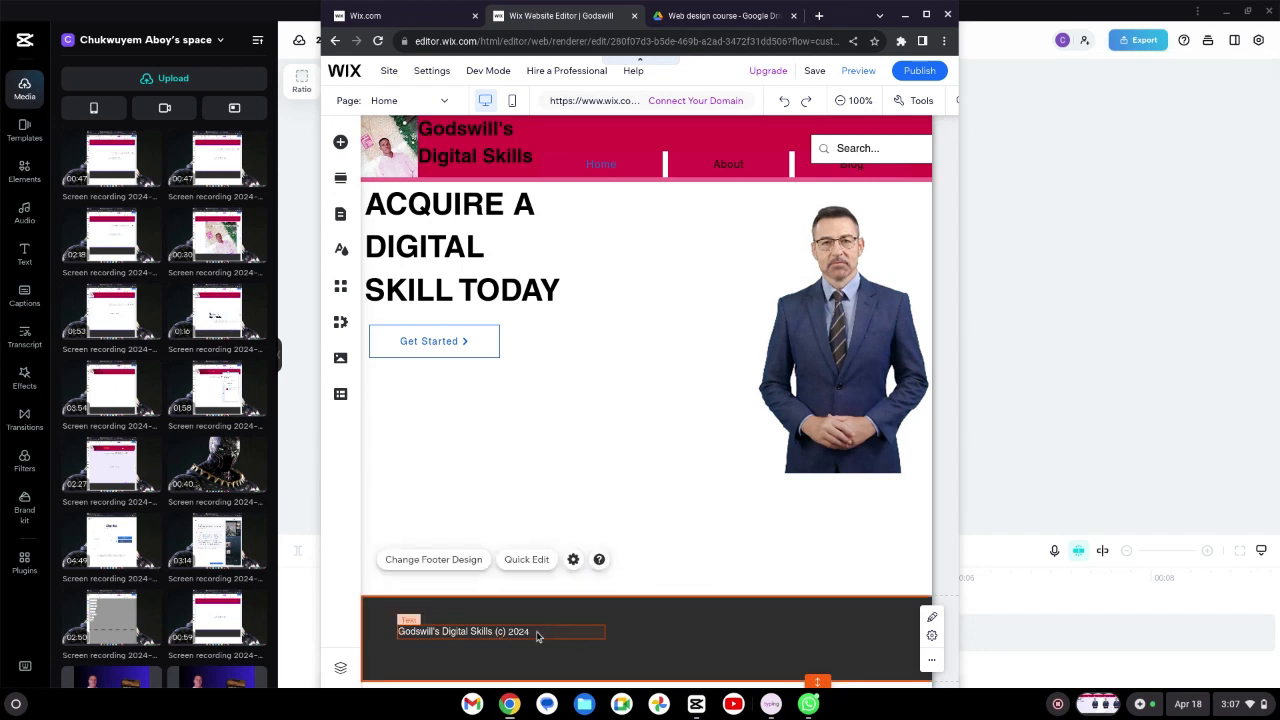
pyautogui.click(537, 636)
pyautogui.moveTo(560, 637); pyautogui.dragTo(682, 648)
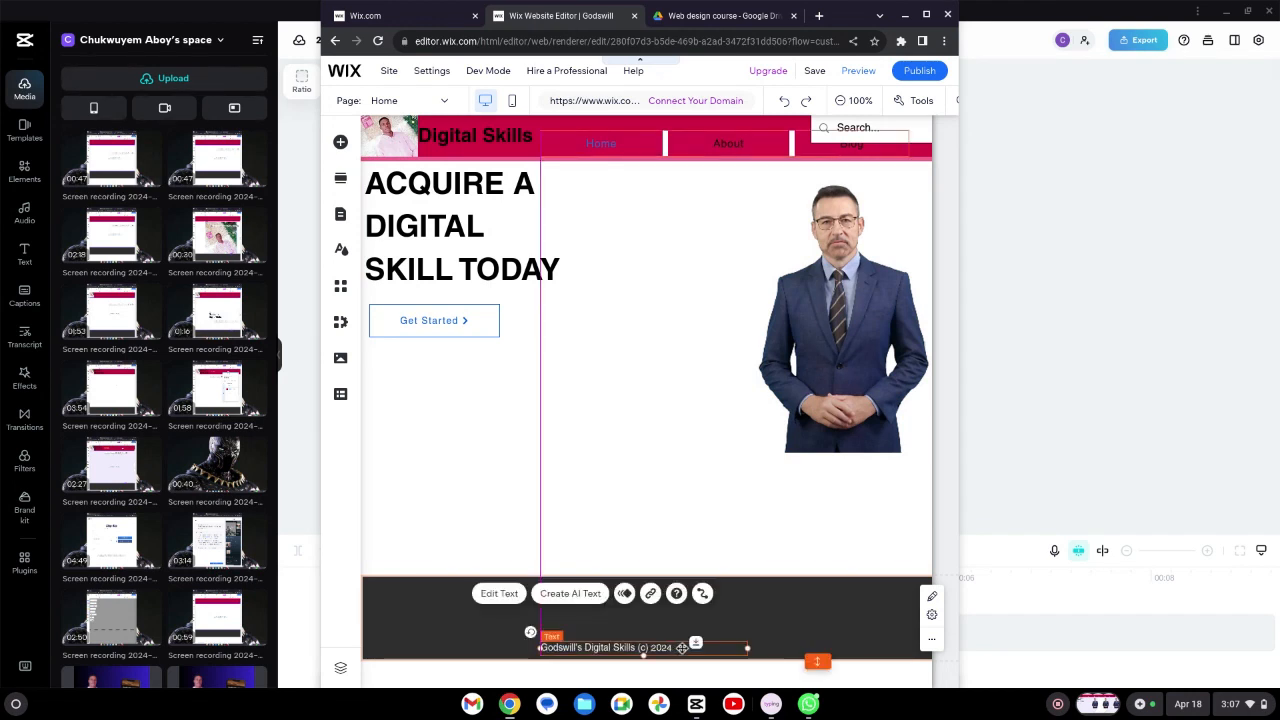
pyautogui.click(624, 531)
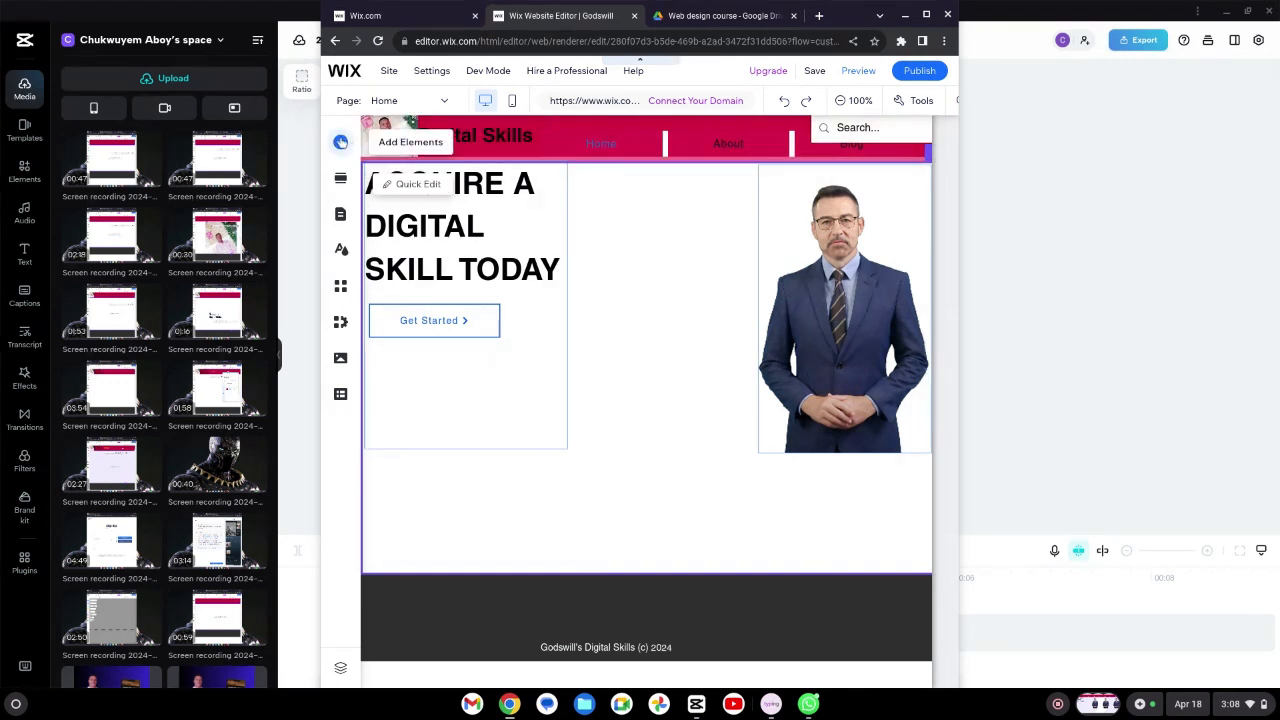
# Step: Add a coloured social bar and place it at the footer's top-left corner
pyautogui.click(340, 142)
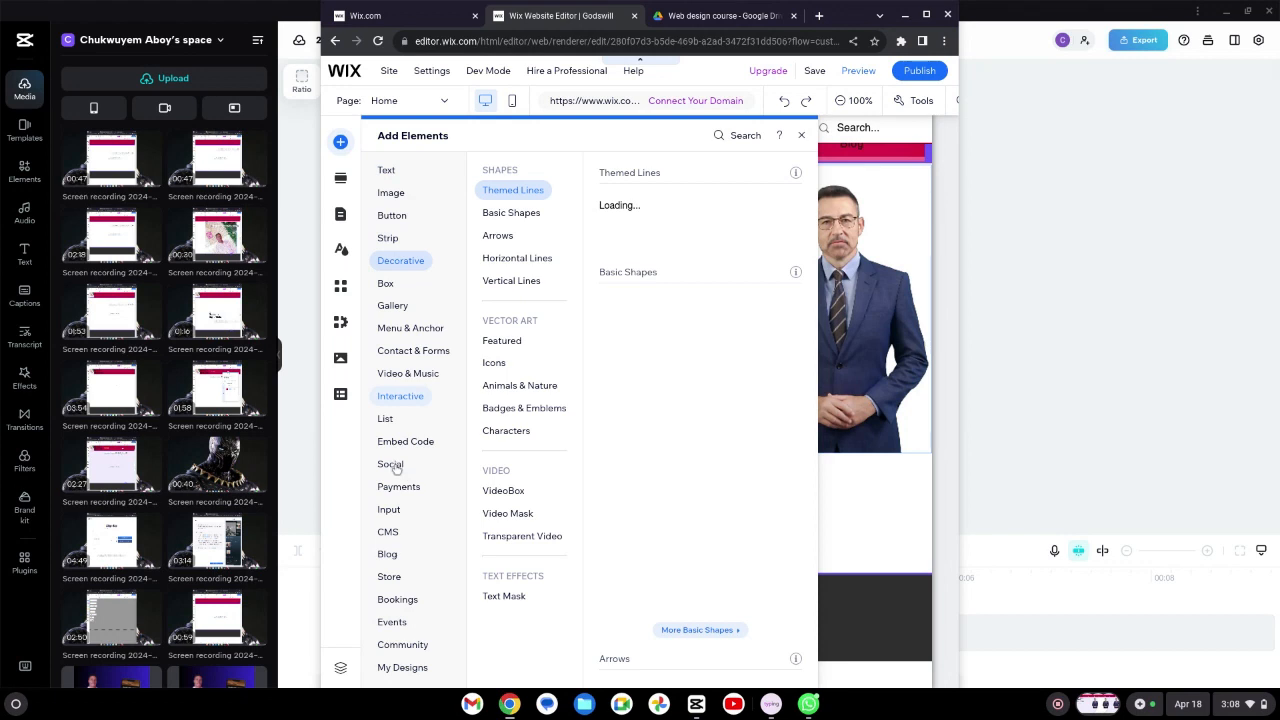
pyautogui.click(391, 465)
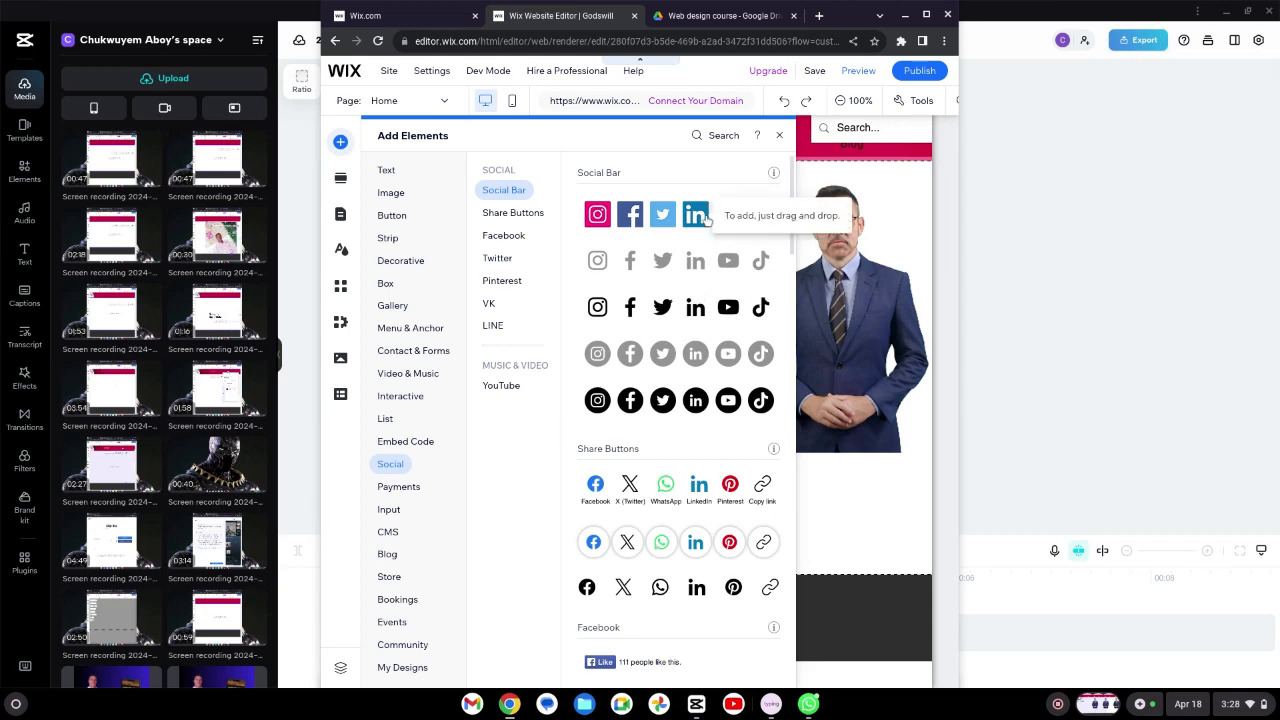
pyautogui.moveTo(706, 218); pyautogui.dragTo(704, 369)
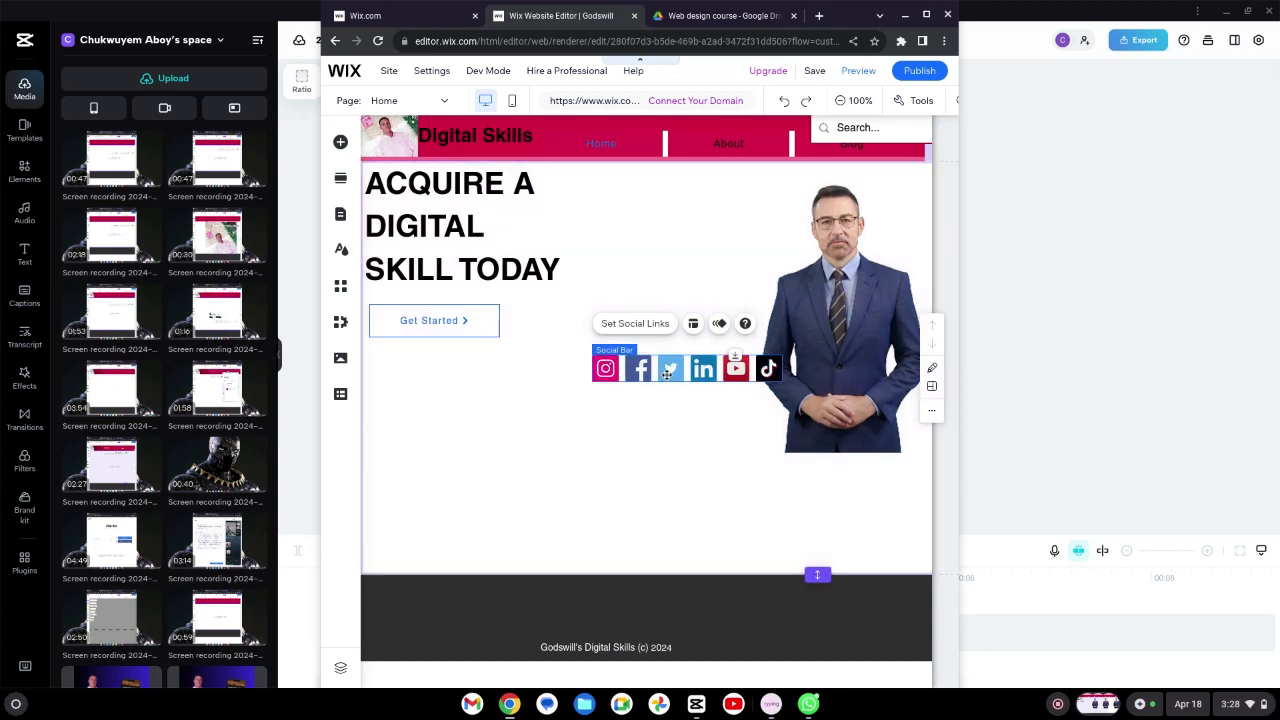
pyautogui.moveTo(670, 368); pyautogui.dragTo(446, 596)
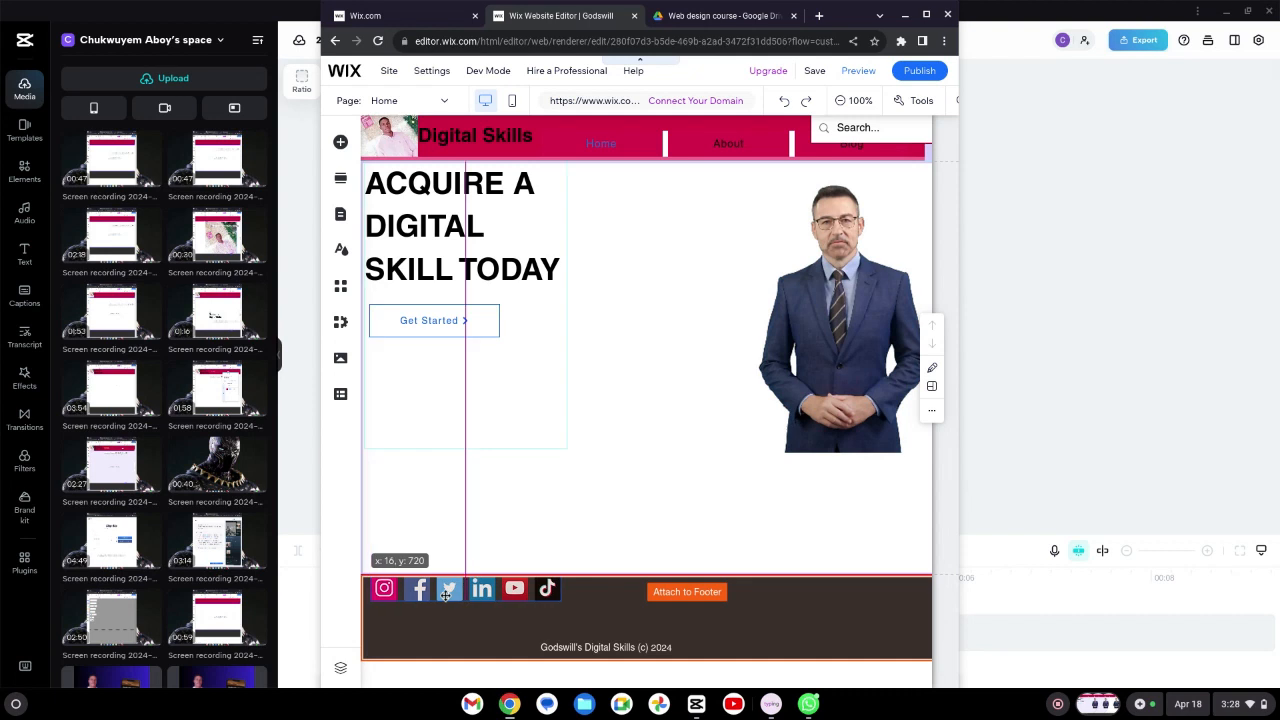
pyautogui.moveTo(446, 596)
pyautogui.mouseDown()
pyautogui.moveTo(436, 612)
pyautogui.moveTo(432, 600)
pyautogui.mouseUp()
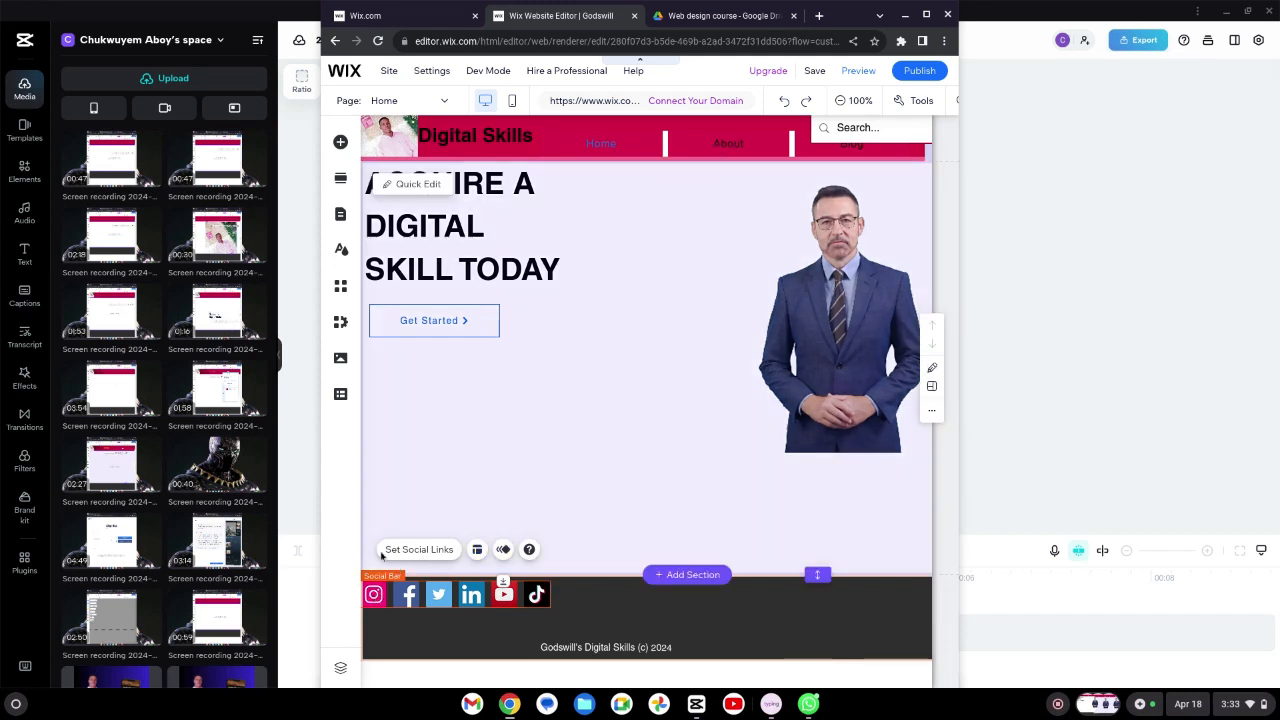
# Step: Open the social bar's link settings and set the Instagram icon's web address to the owner's e-mail-based address
pyautogui.click(395, 551)
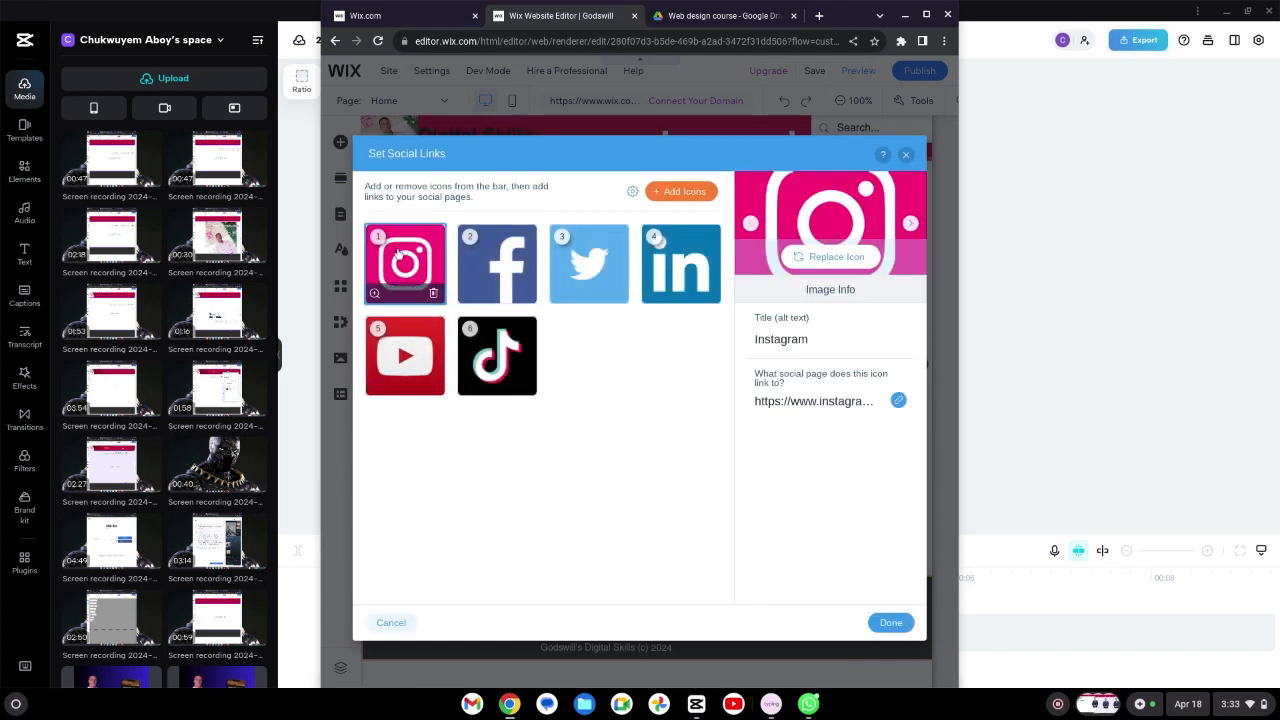
pyautogui.click(898, 400)
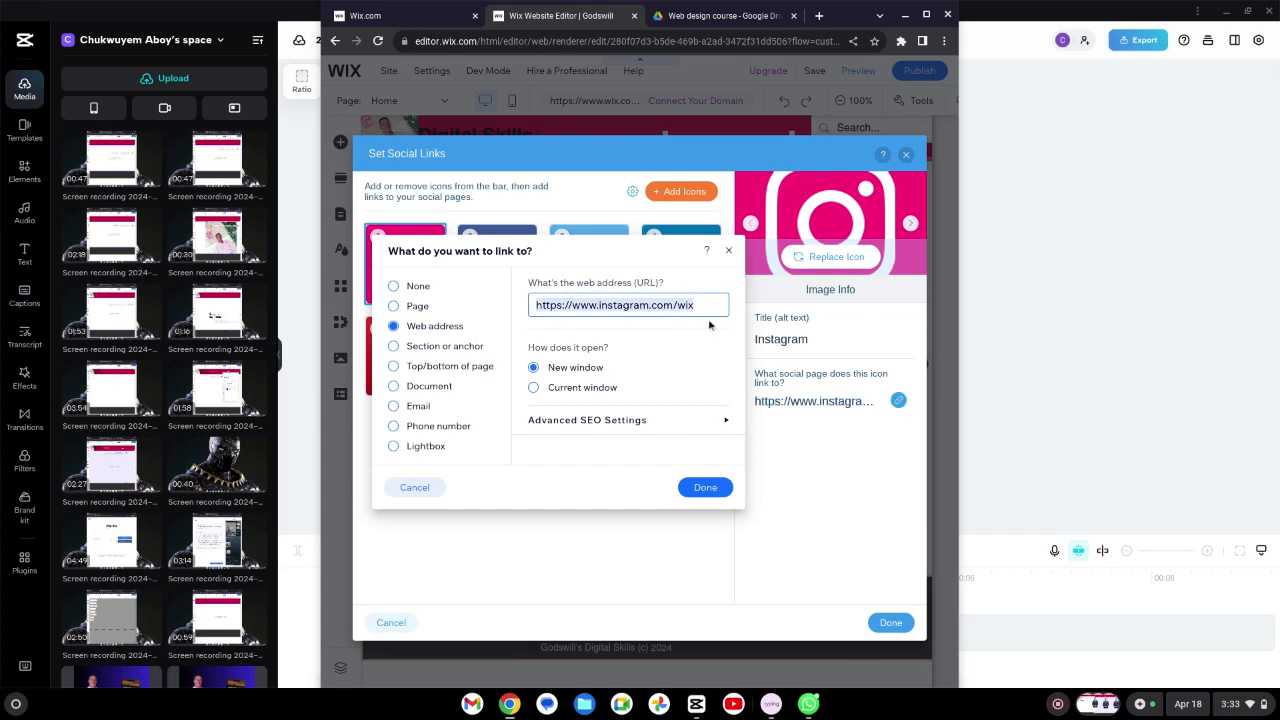
pyautogui.press('BackSpace')
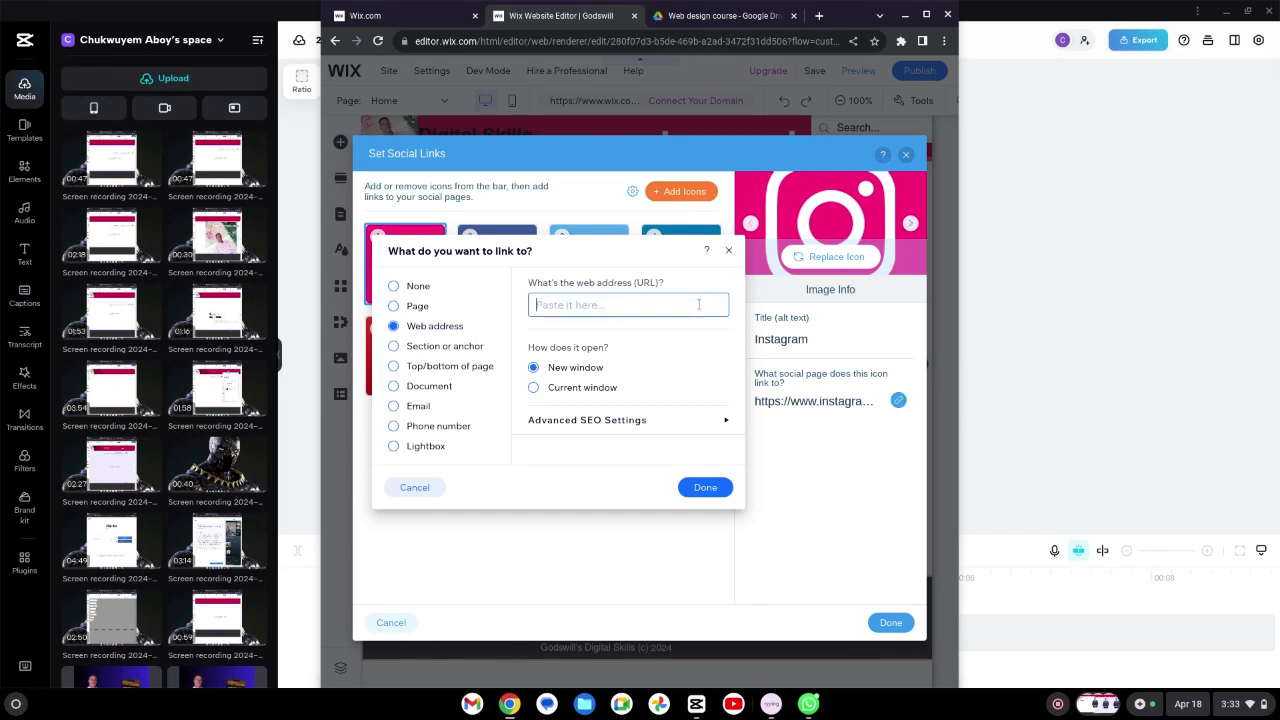
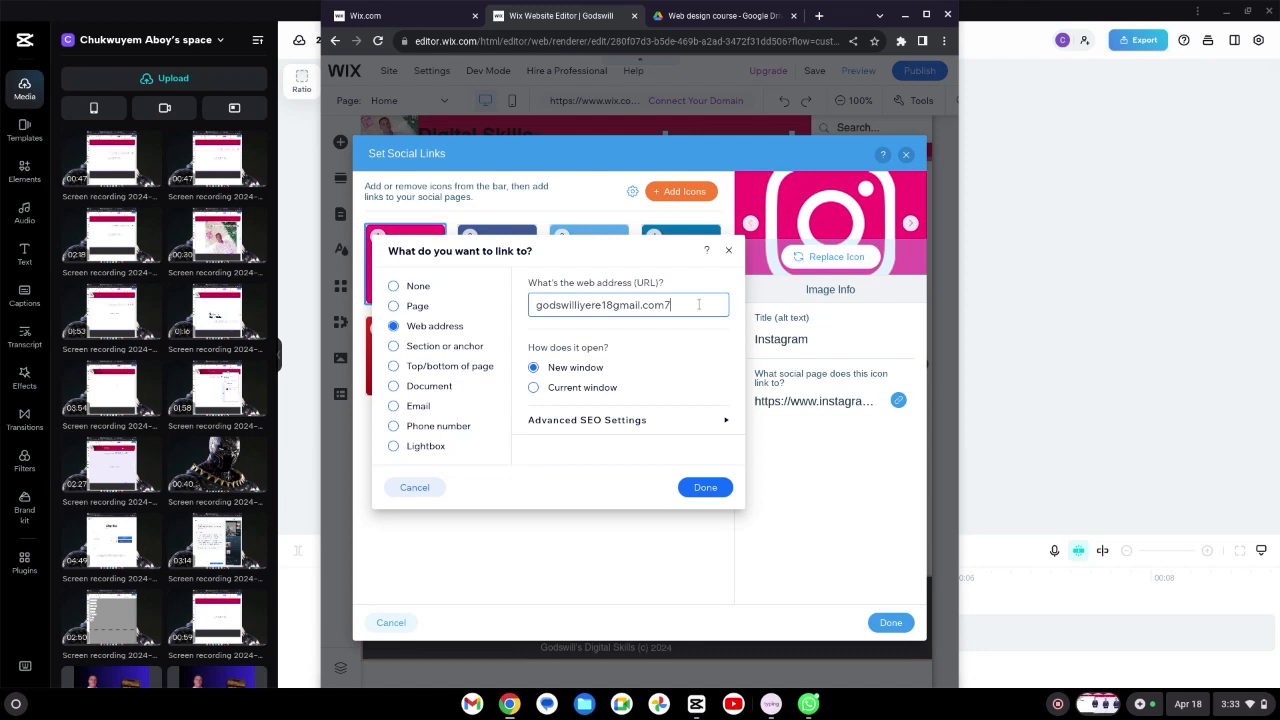
pyautogui.click(706, 488)
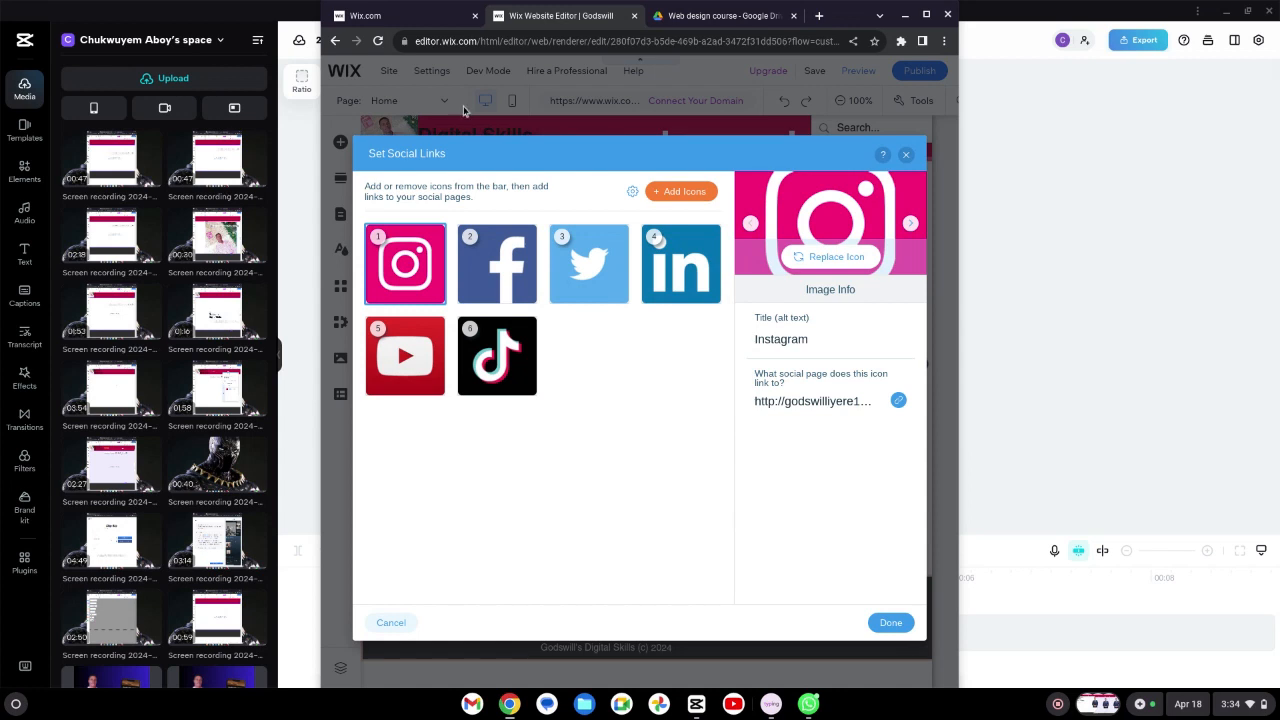
# Step: Set the Facebook icon's web address to the owner's Facebook profile URL
pyautogui.click(495, 278)
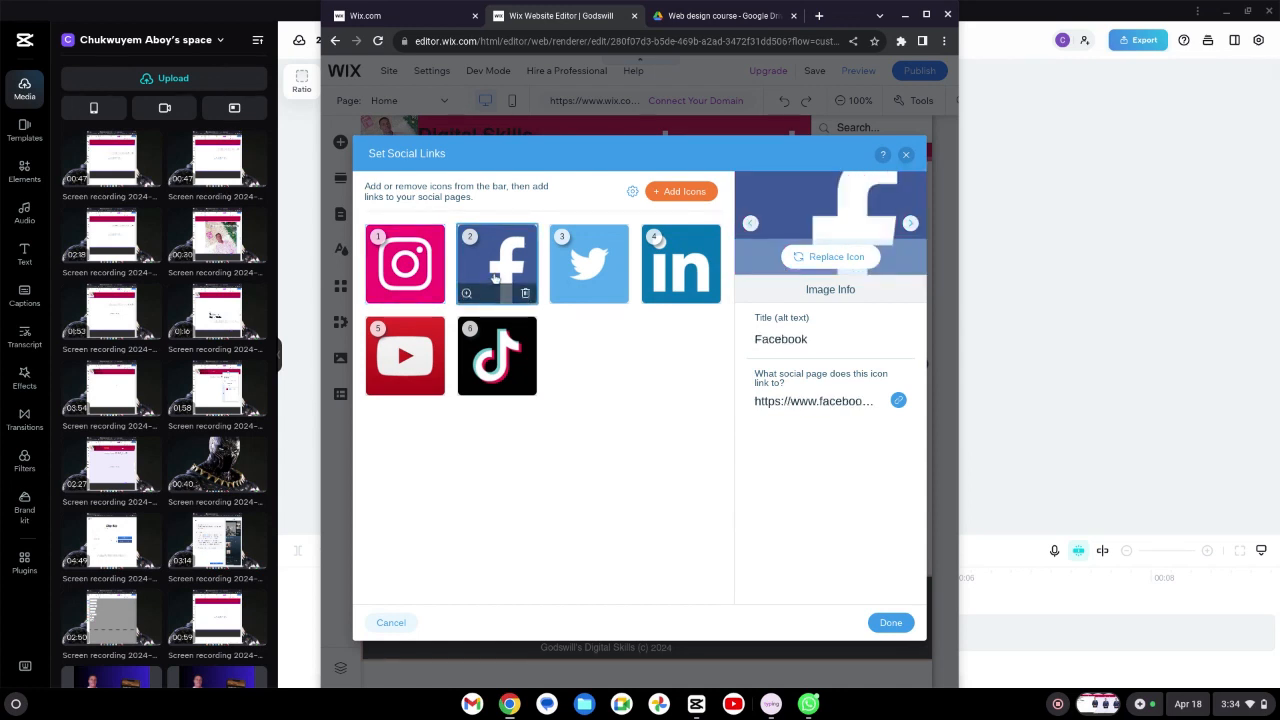
pyautogui.click(899, 400)
pyautogui.write('Cg')
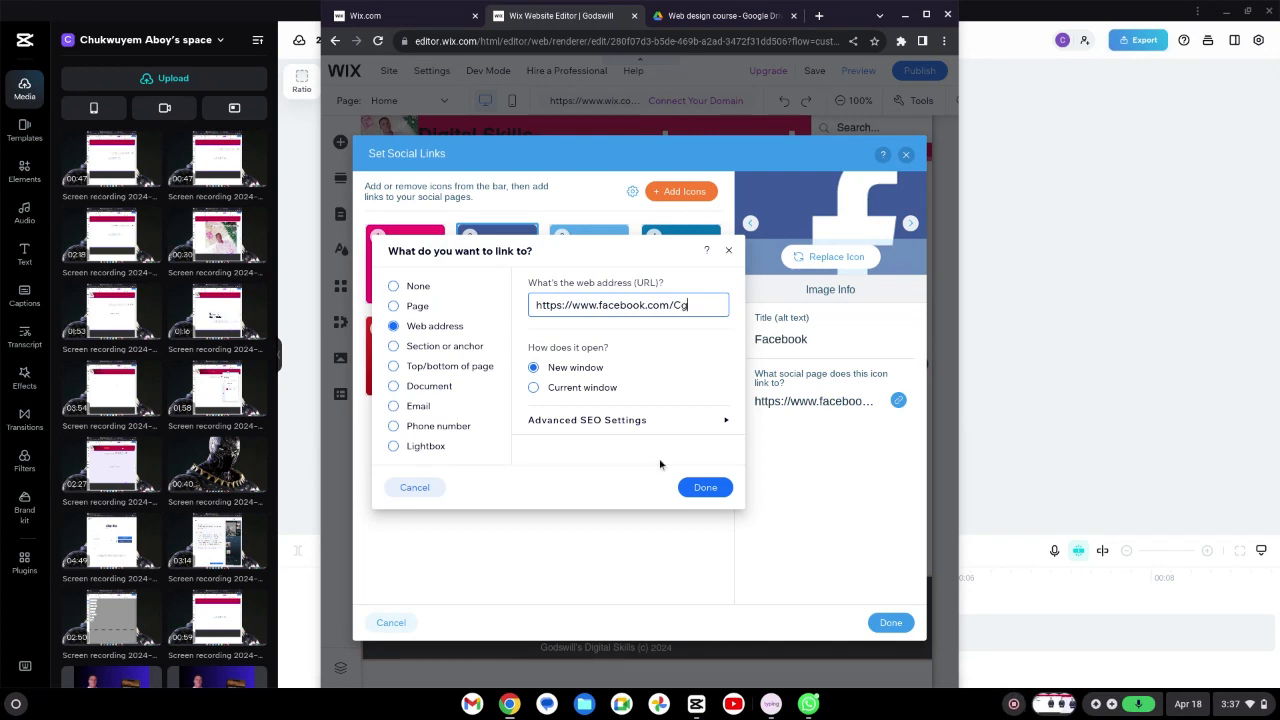
pyautogui.press('BackSpace')
pyautogui.write('uk')
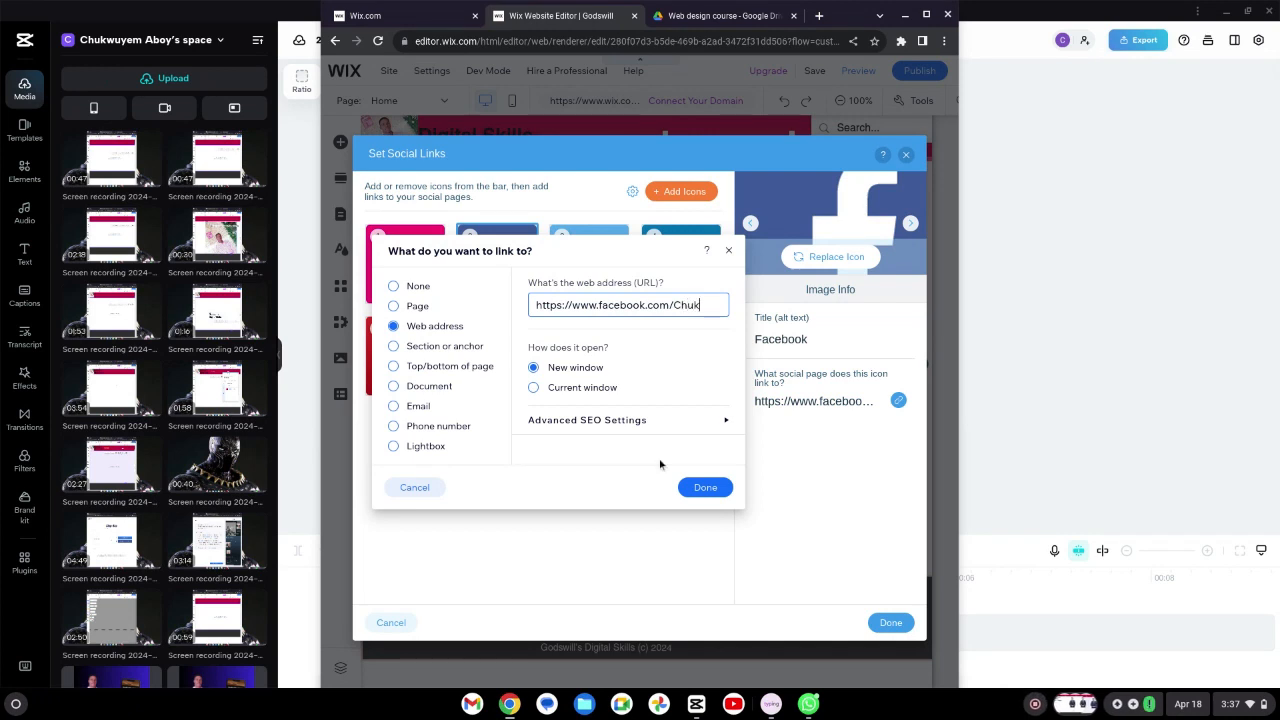
pyautogui.write('wuyem')
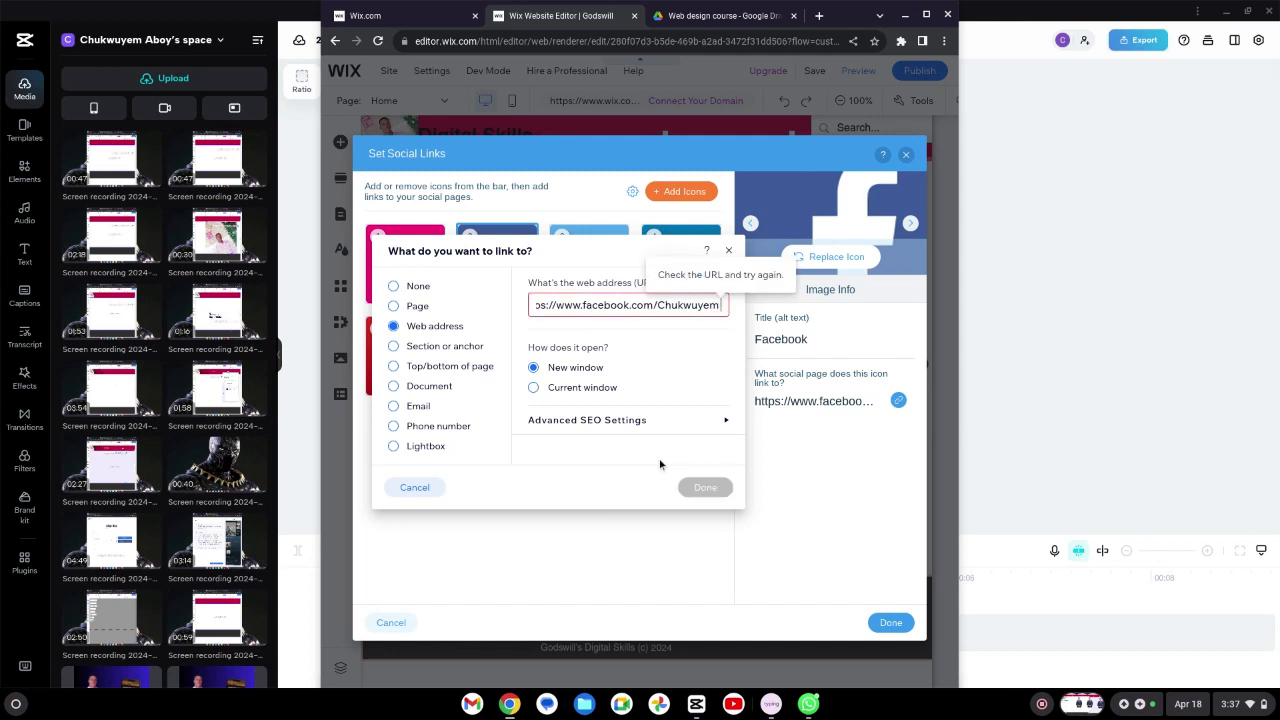
pyautogui.press('BackSpace')
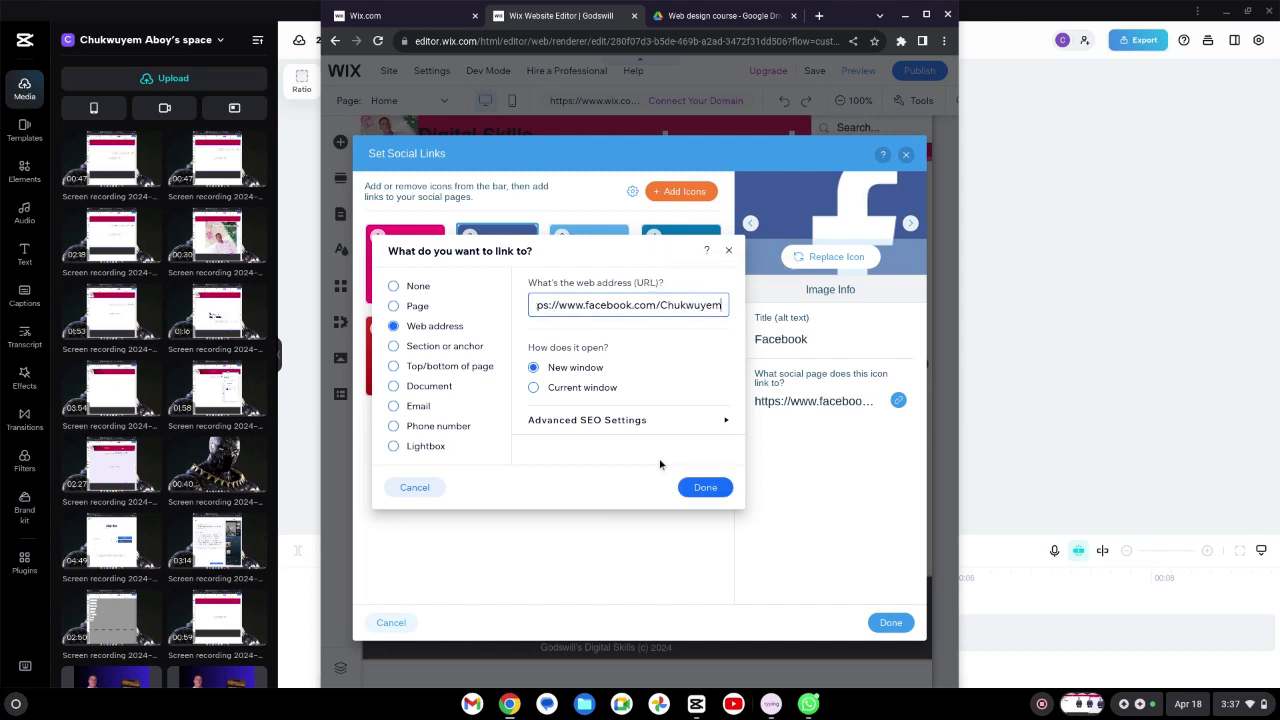
pyautogui.write('l')
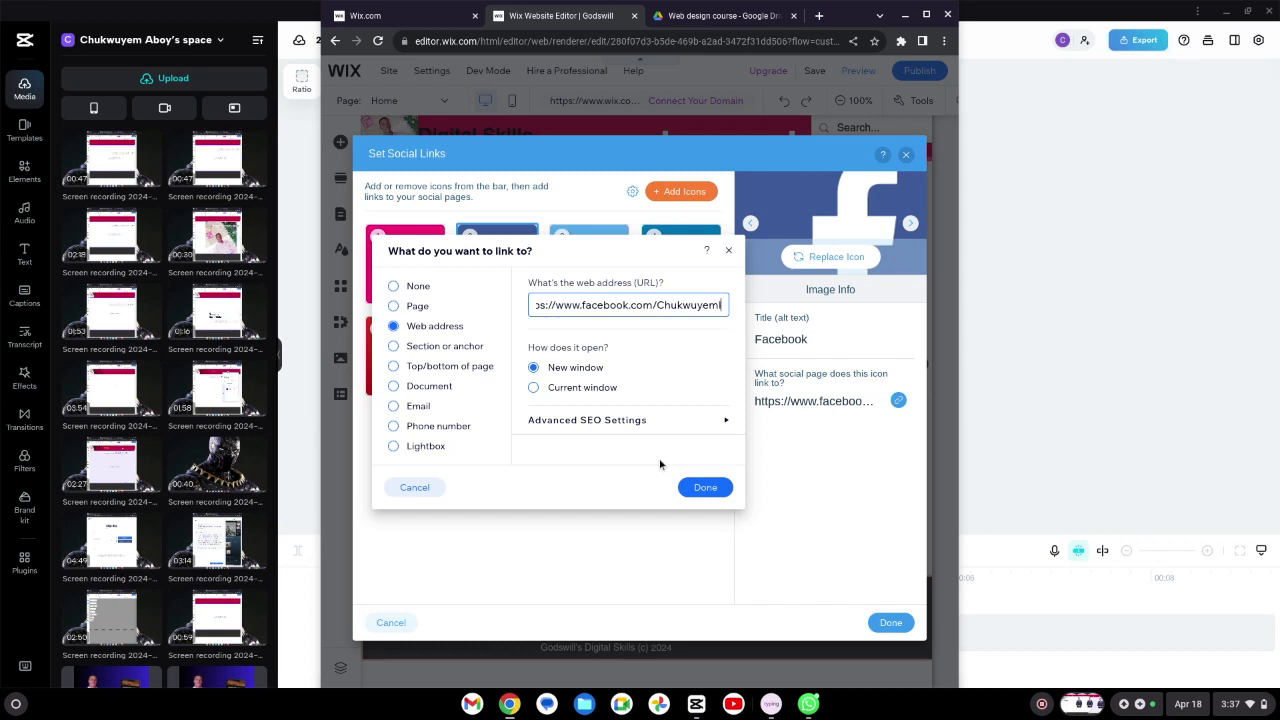
pyautogui.write('yere')
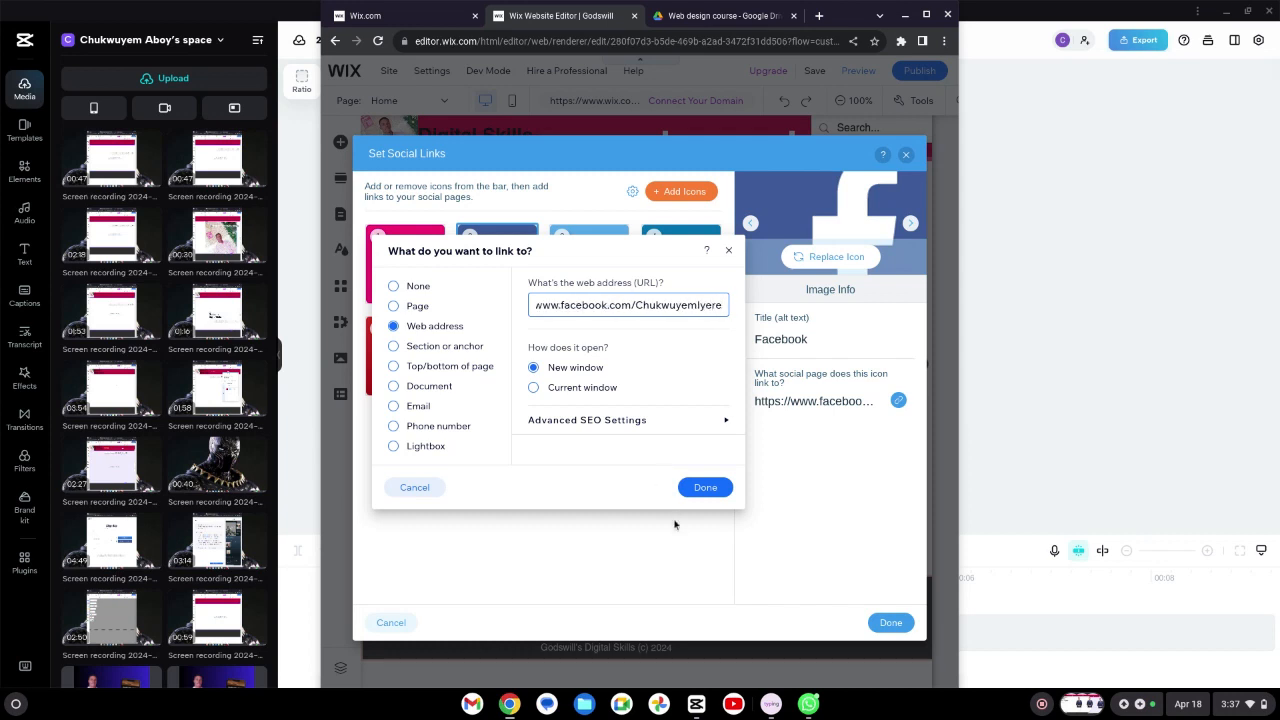
pyautogui.click(706, 488)
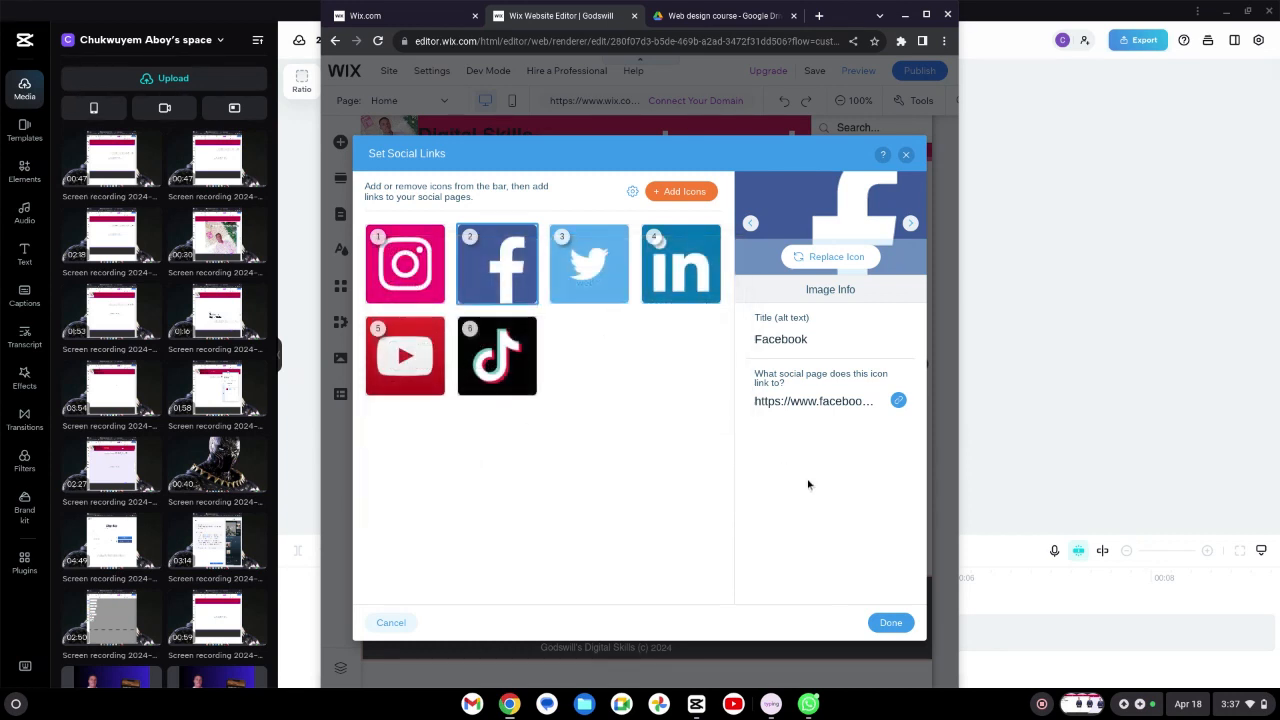
# Step: Set the Twitter icon's web address to the owner's Twitter profile URL
pyautogui.click(569, 258)
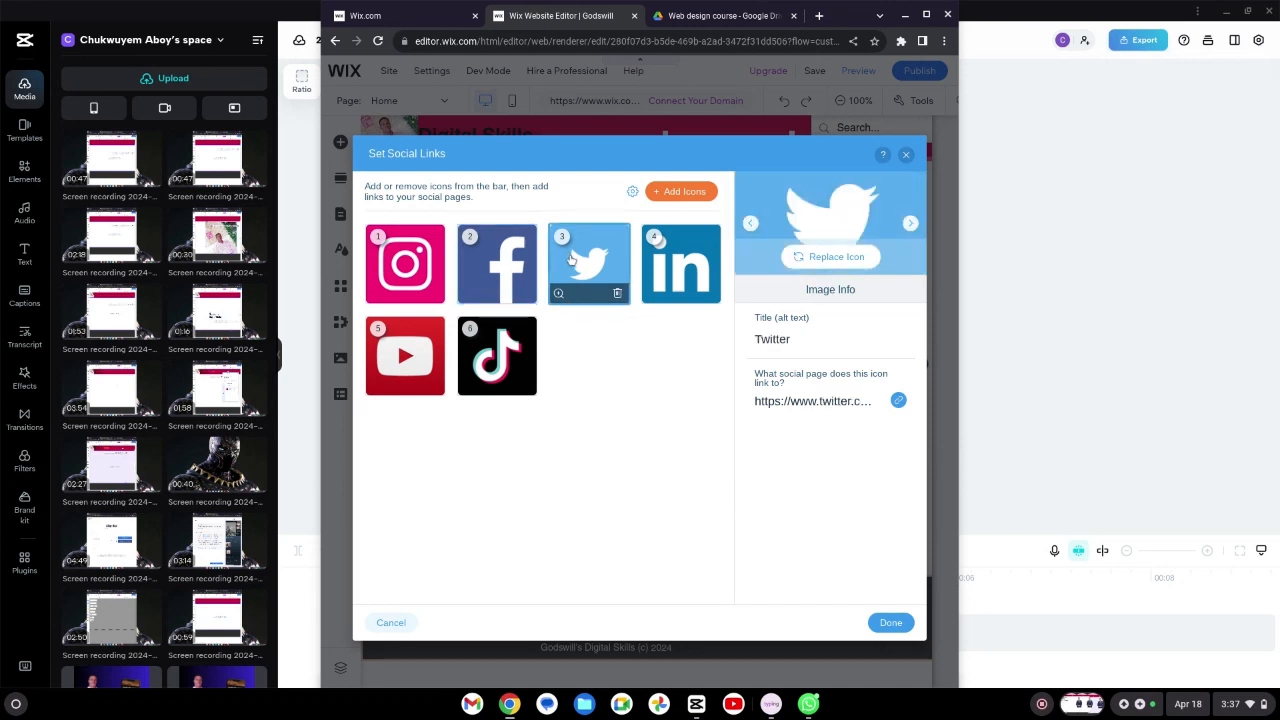
pyautogui.click(898, 400)
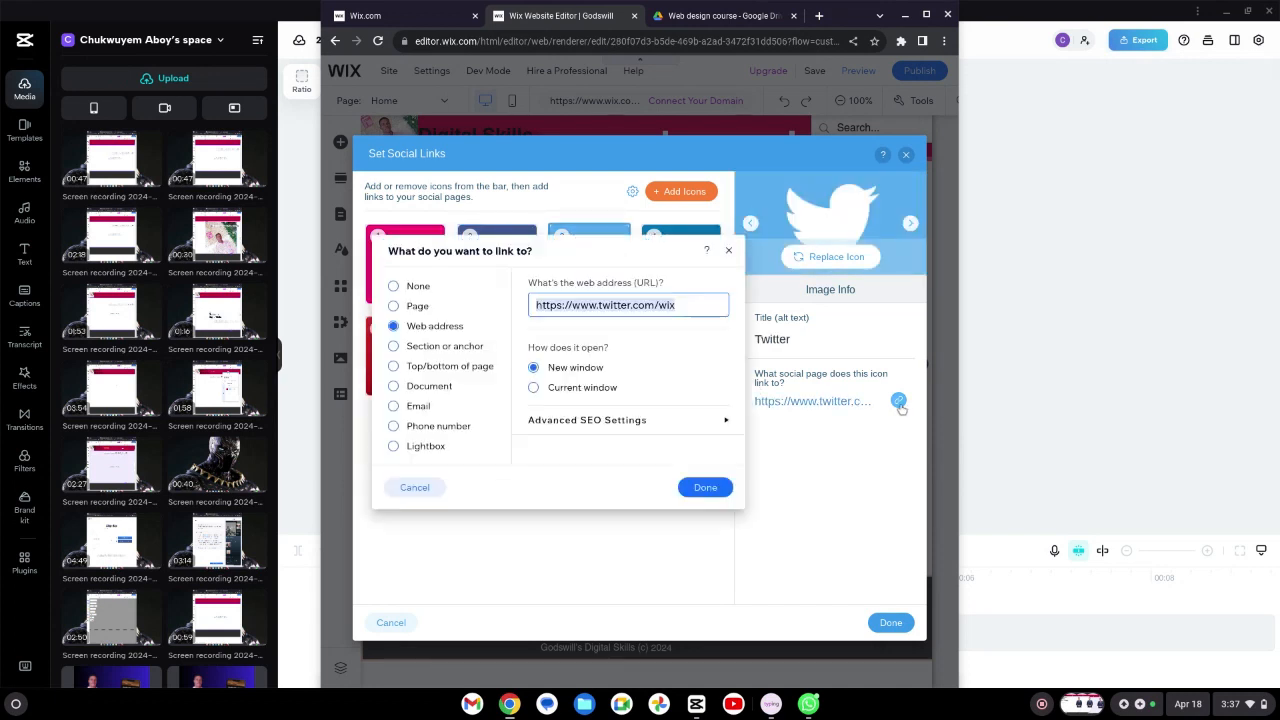
pyautogui.tripleClick(668, 305)
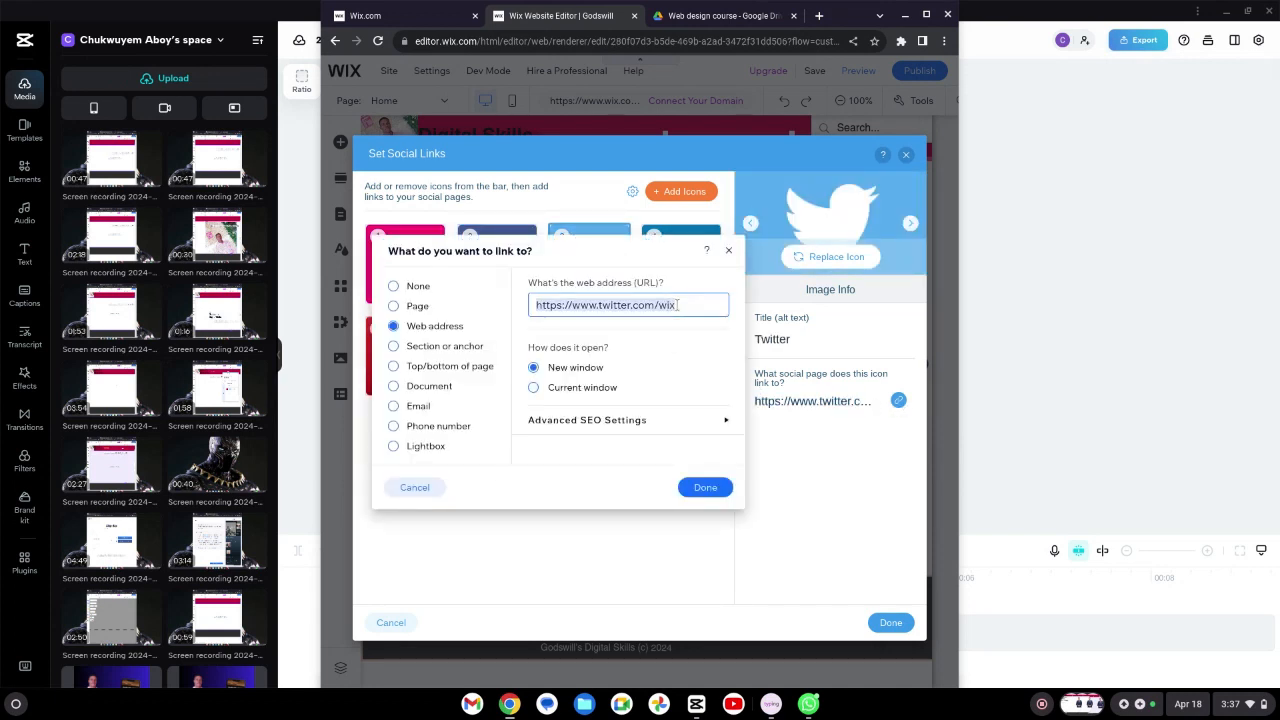
pyautogui.click(676, 305)
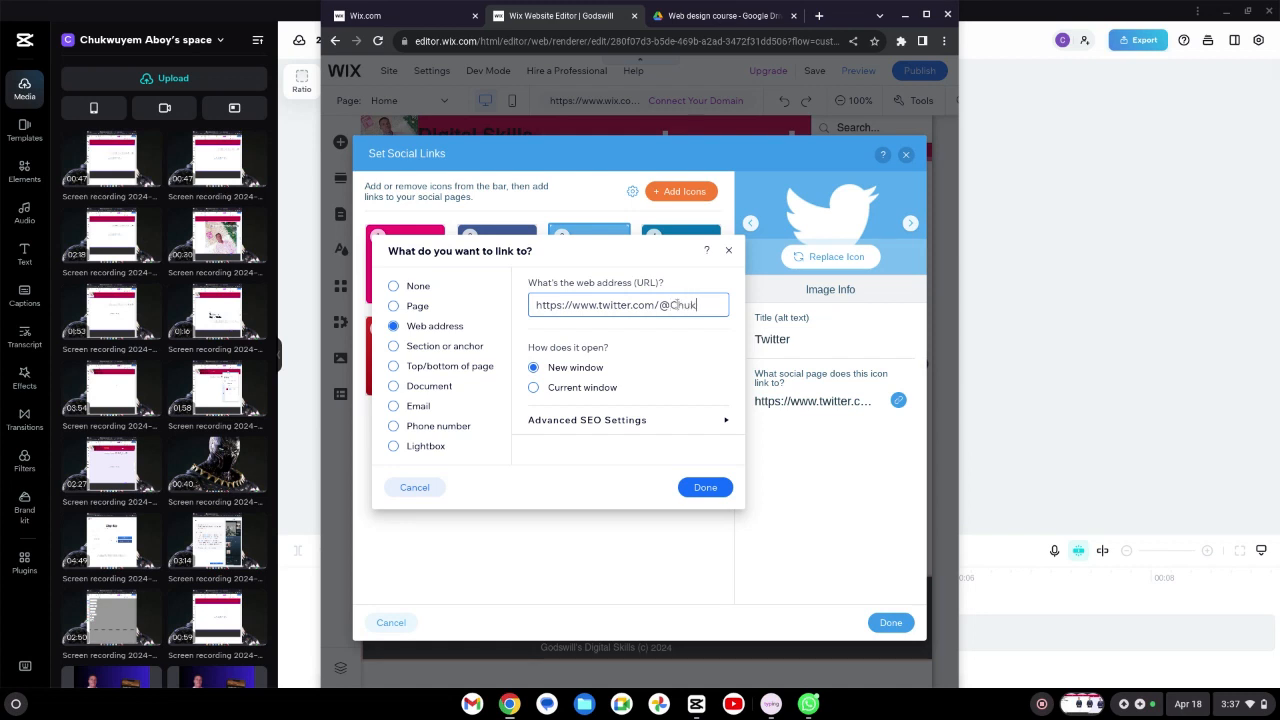
pyautogui.write('m')
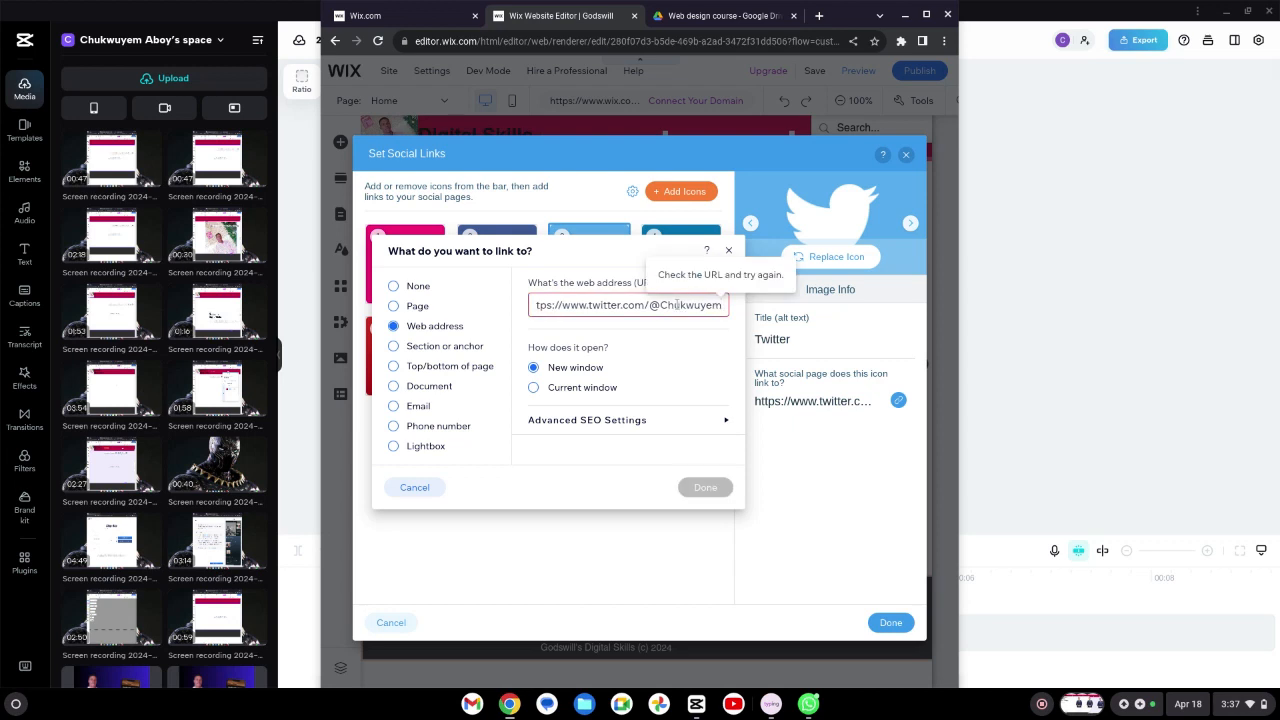
pyautogui.write('8')
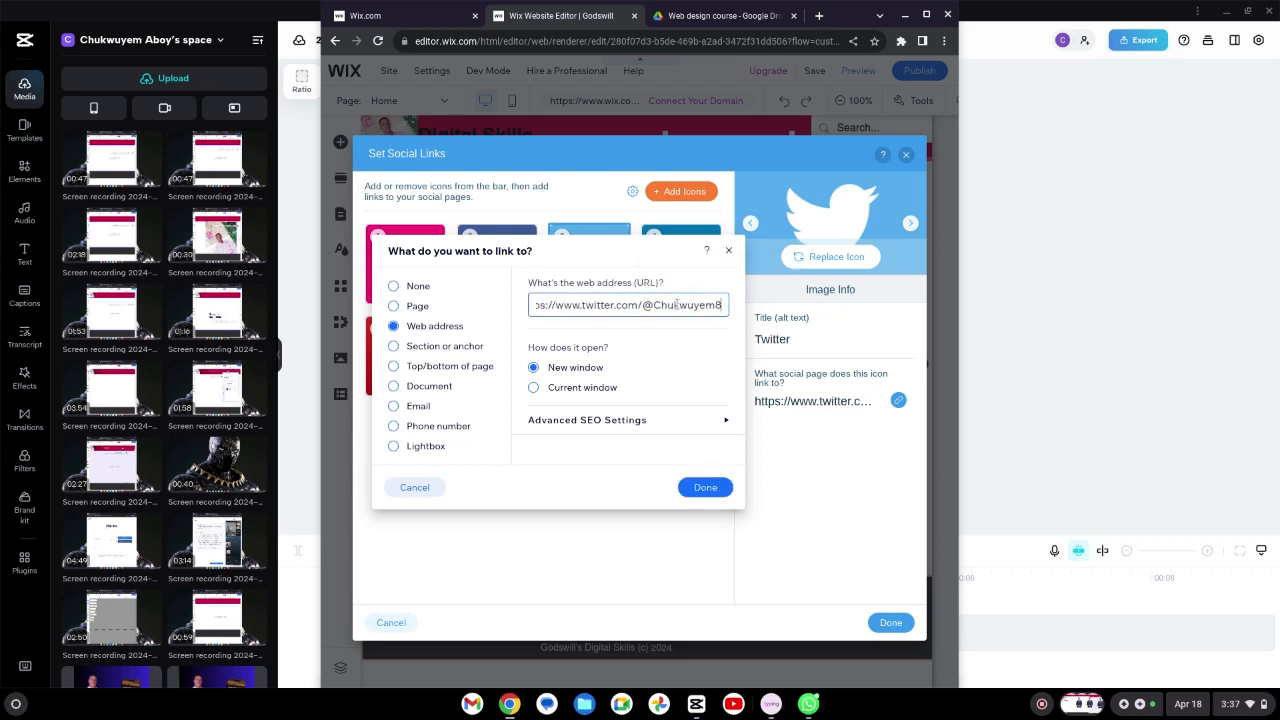
pyautogui.write('3')
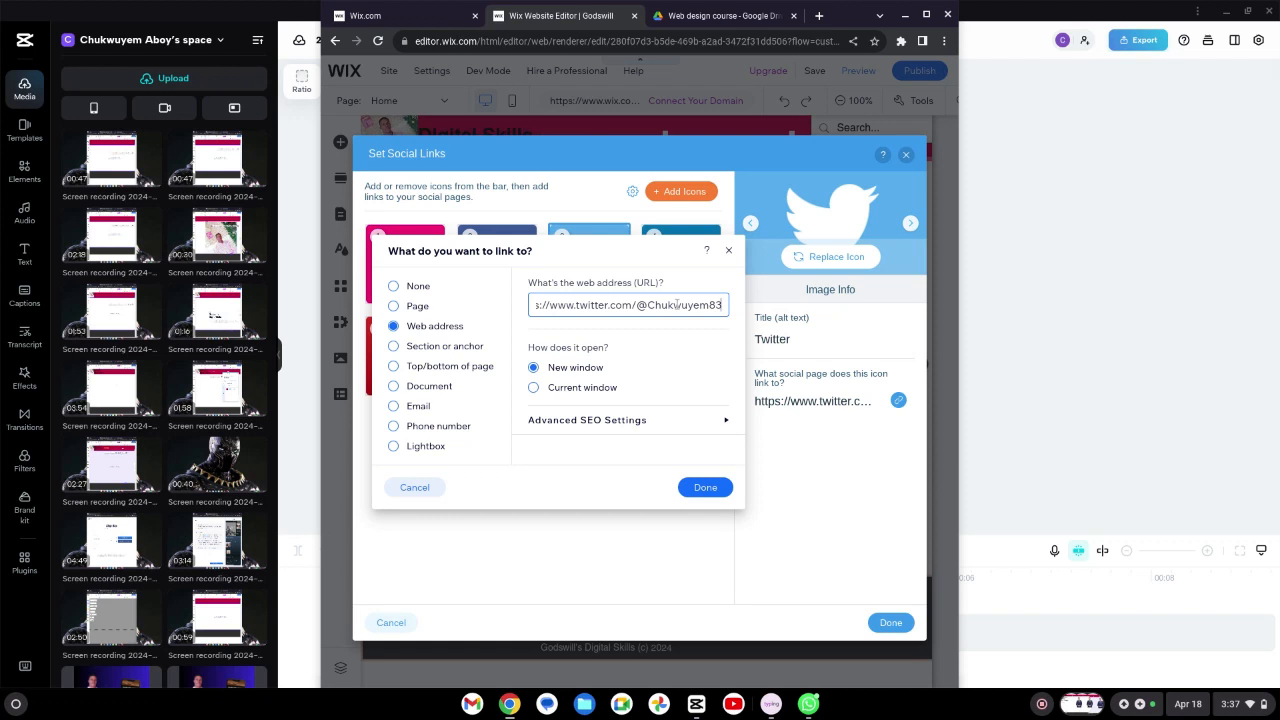
pyautogui.write('62')
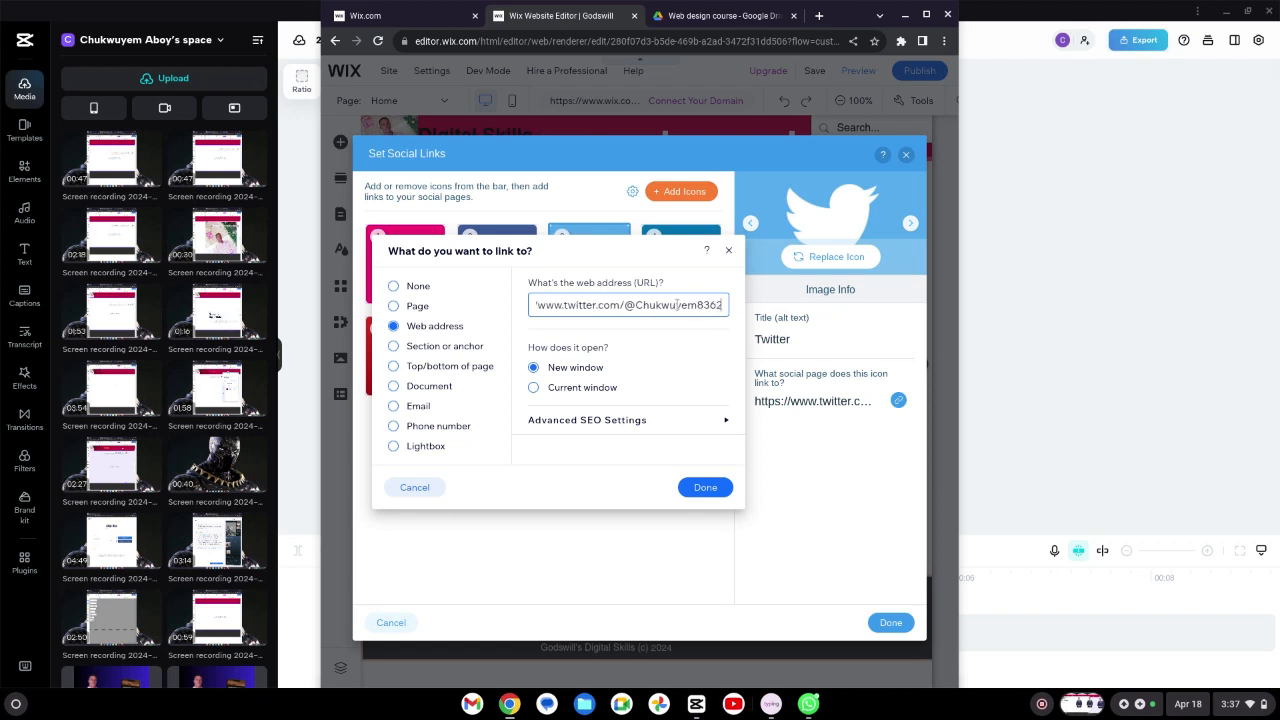
pyautogui.write('7123')
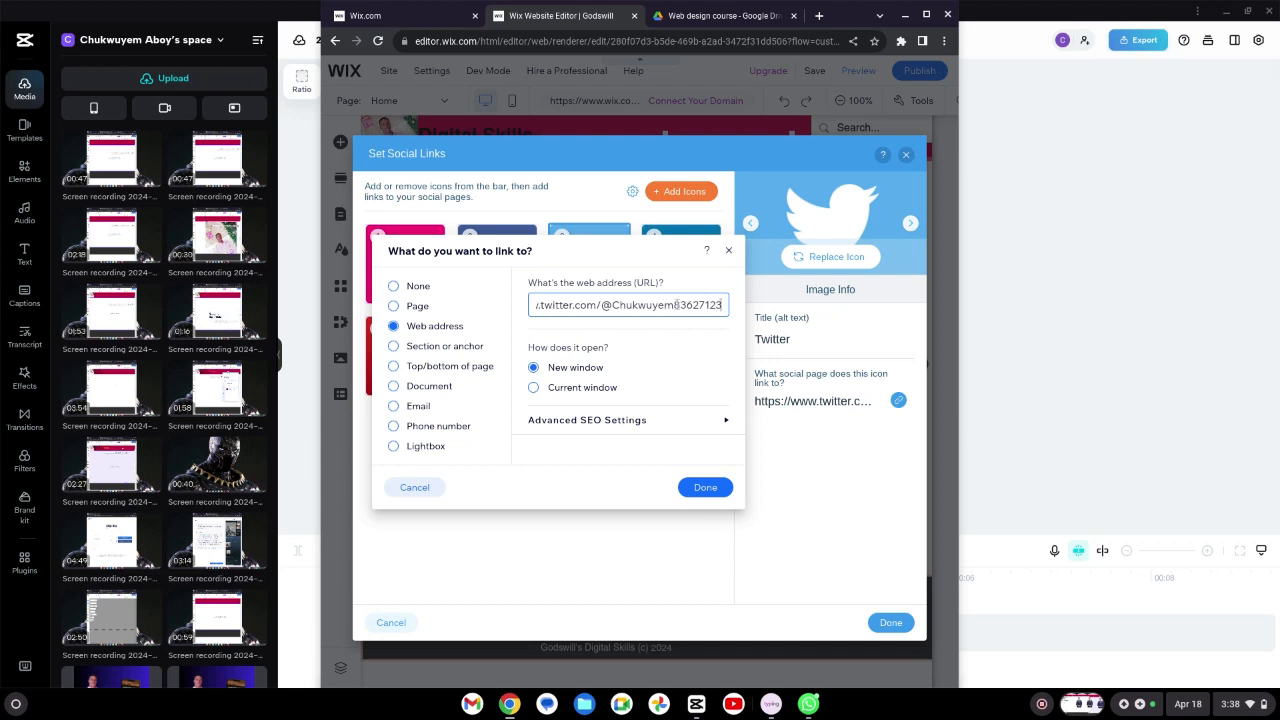
pyautogui.click(719, 487)
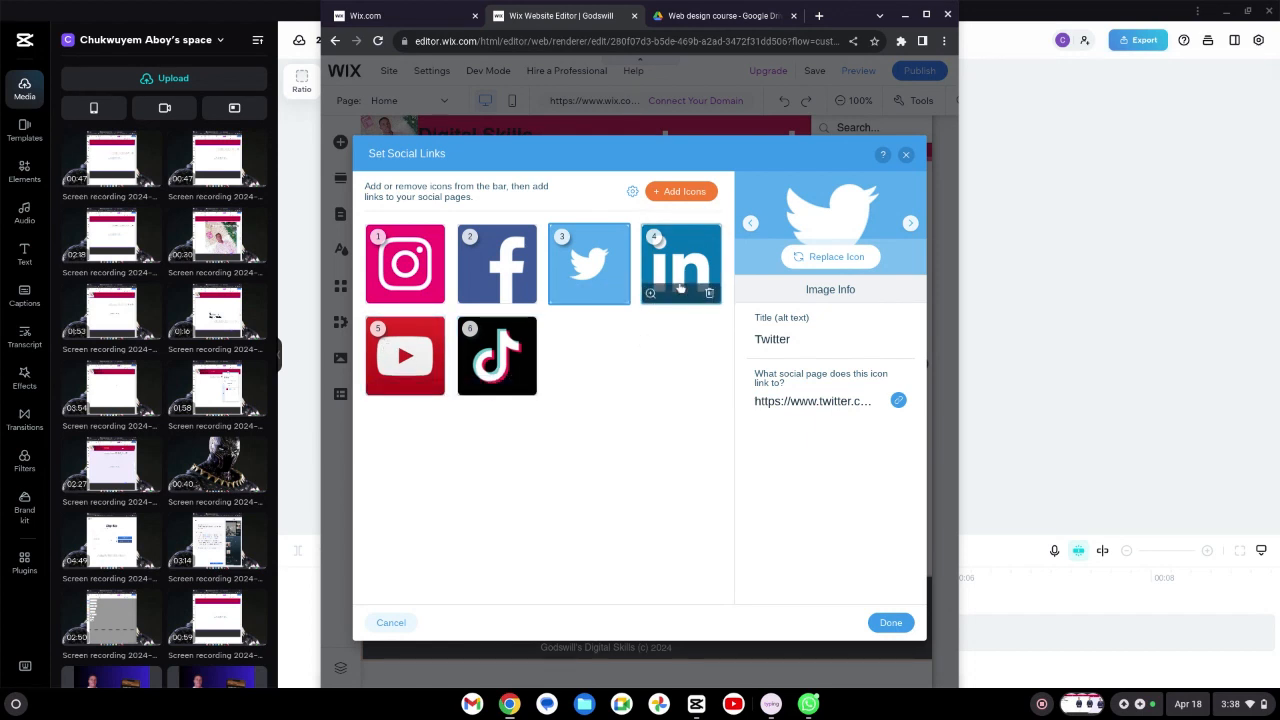
# Step: Remove the LinkedIn icon and add a single Blogger icon from the Wix social icons to the bar
pyautogui.click(710, 293)
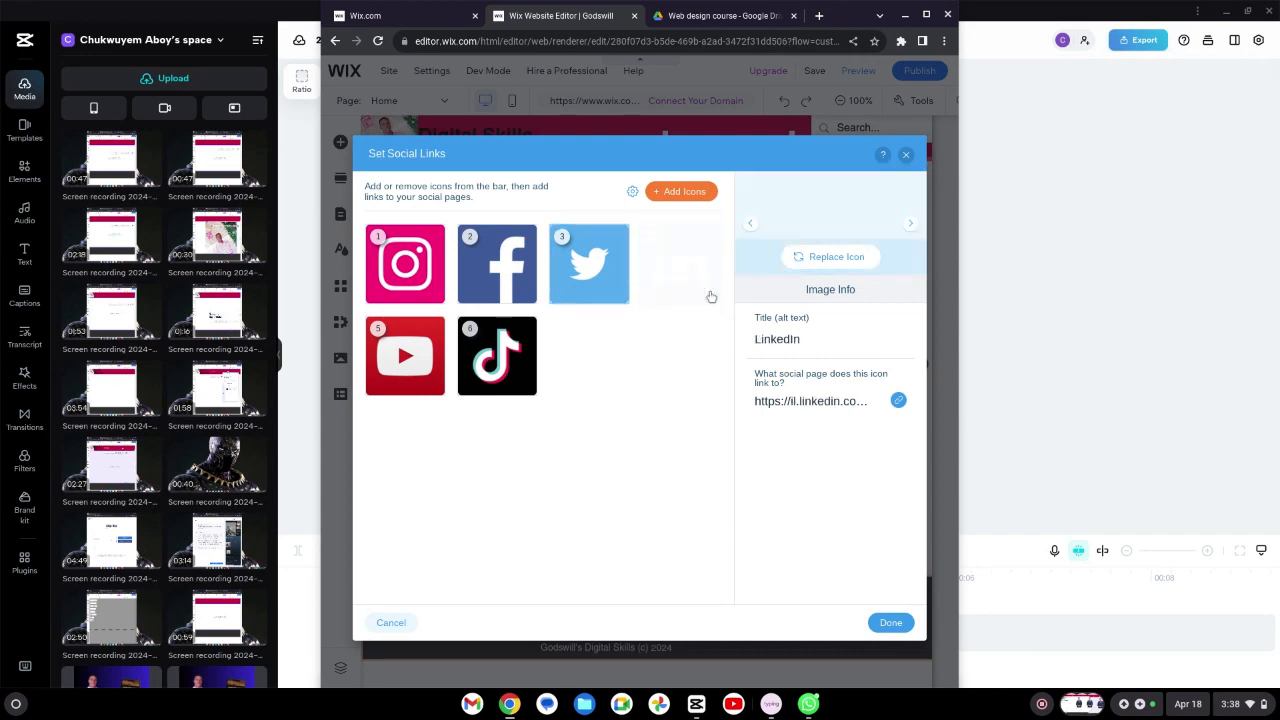
pyautogui.click(665, 196)
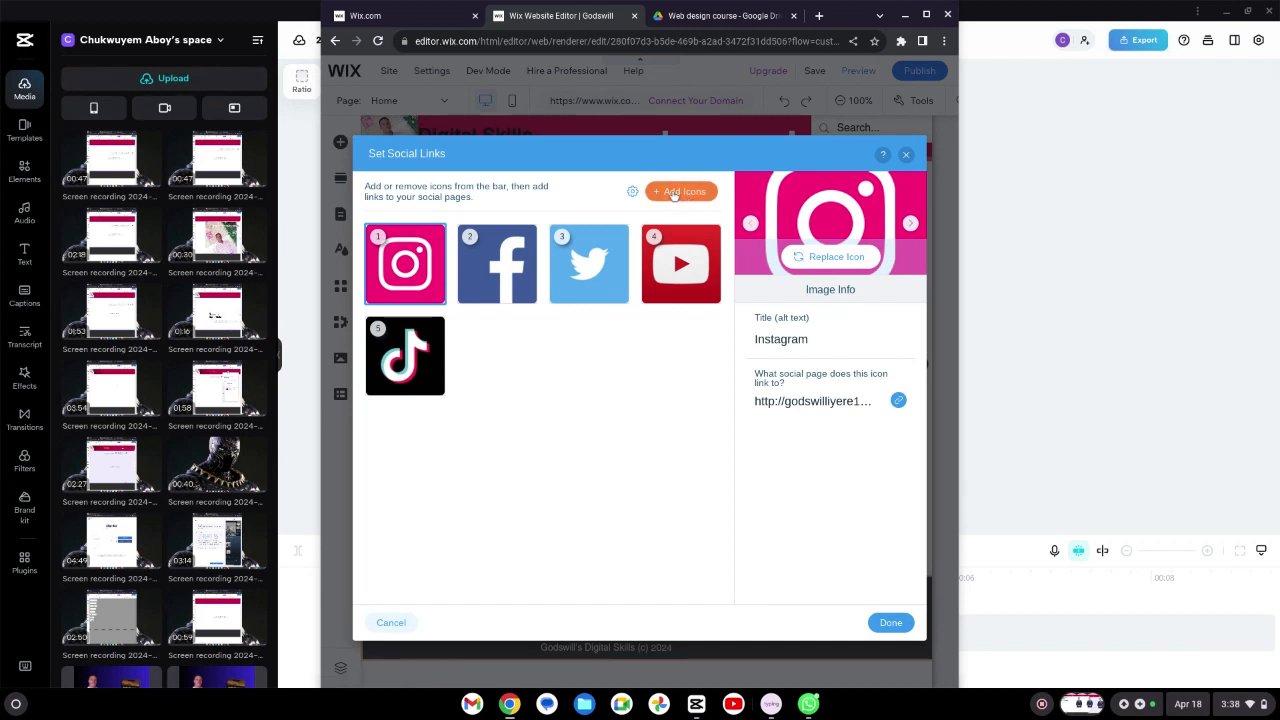
pyautogui.click(676, 198)
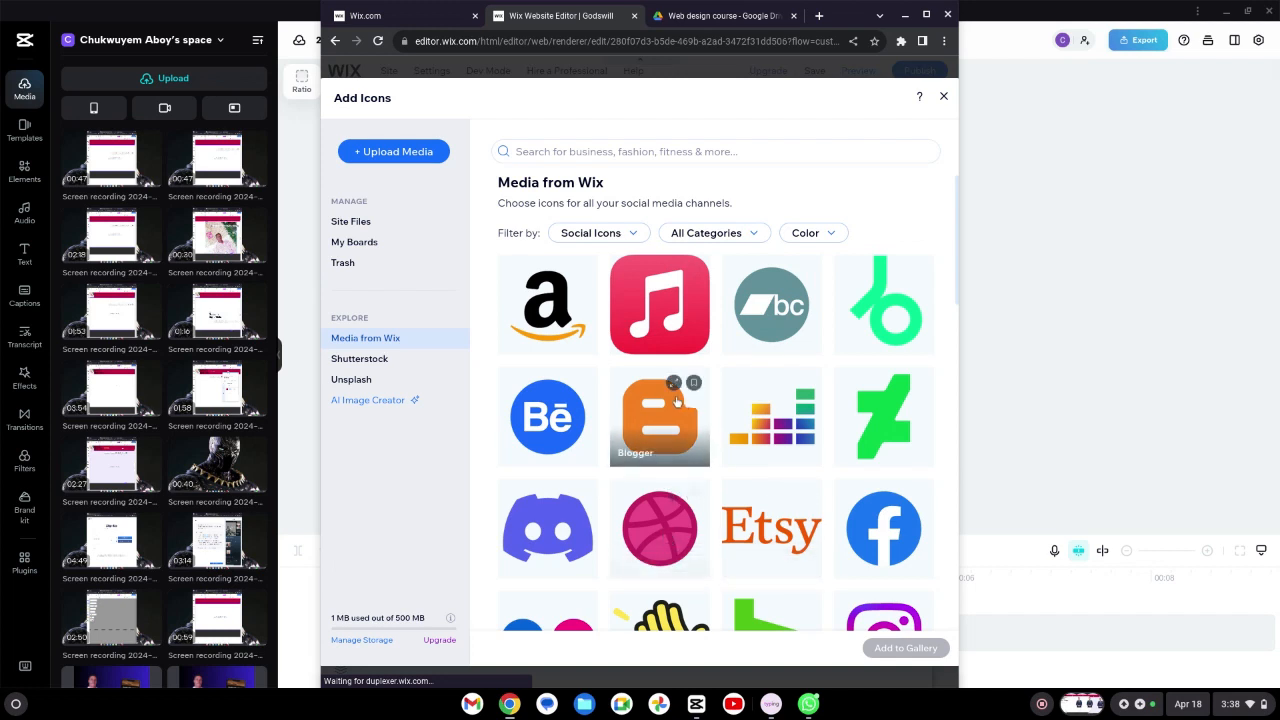
pyautogui.click(676, 402)
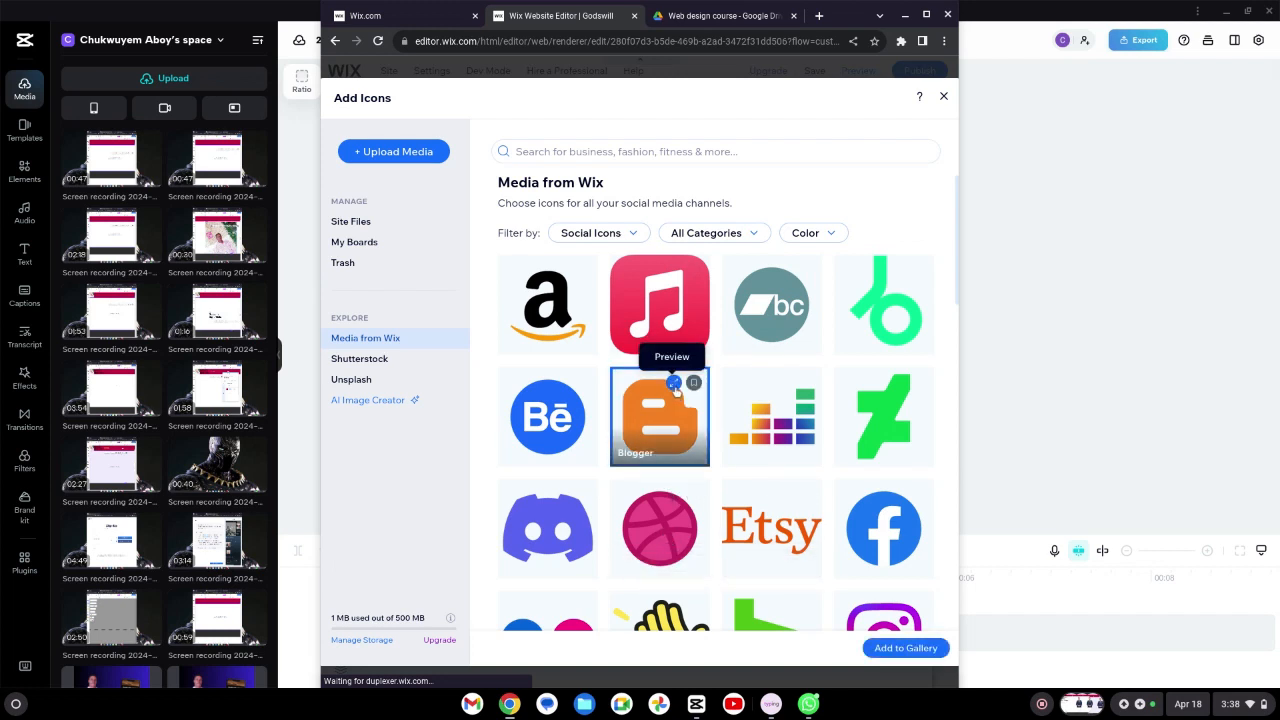
pyautogui.doubleClick(674, 440)
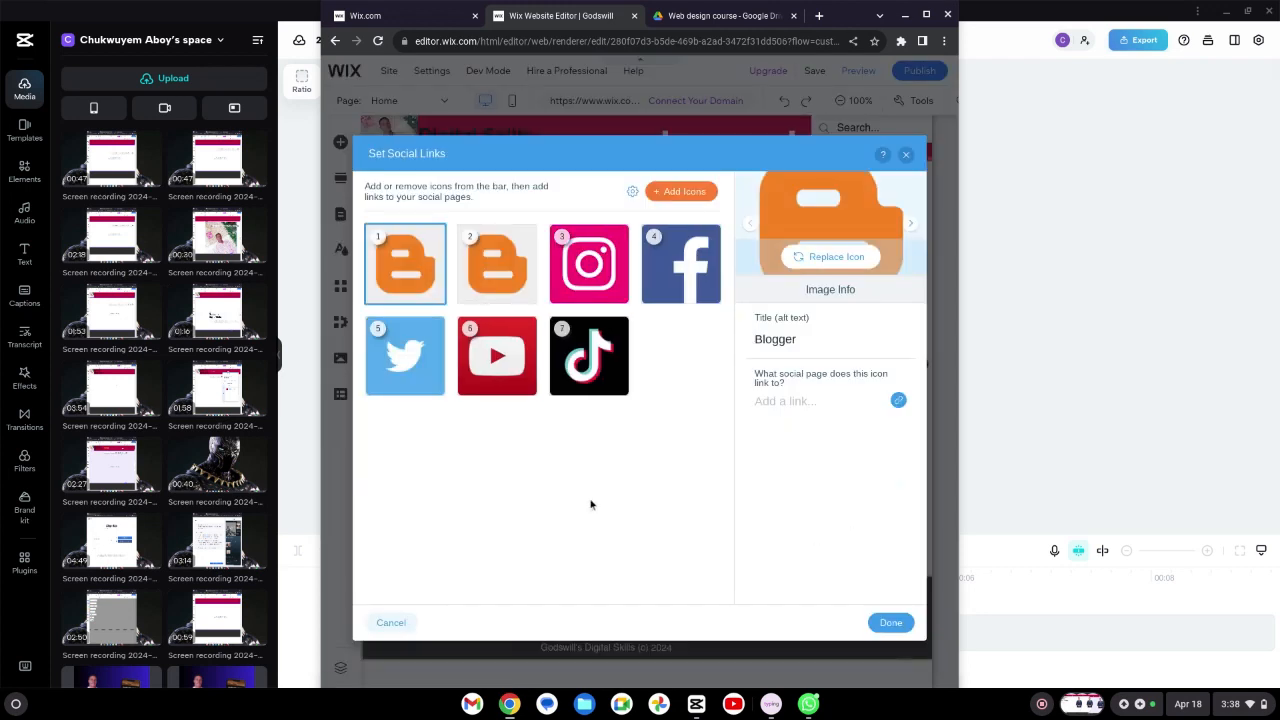
pyautogui.moveTo(433, 300)
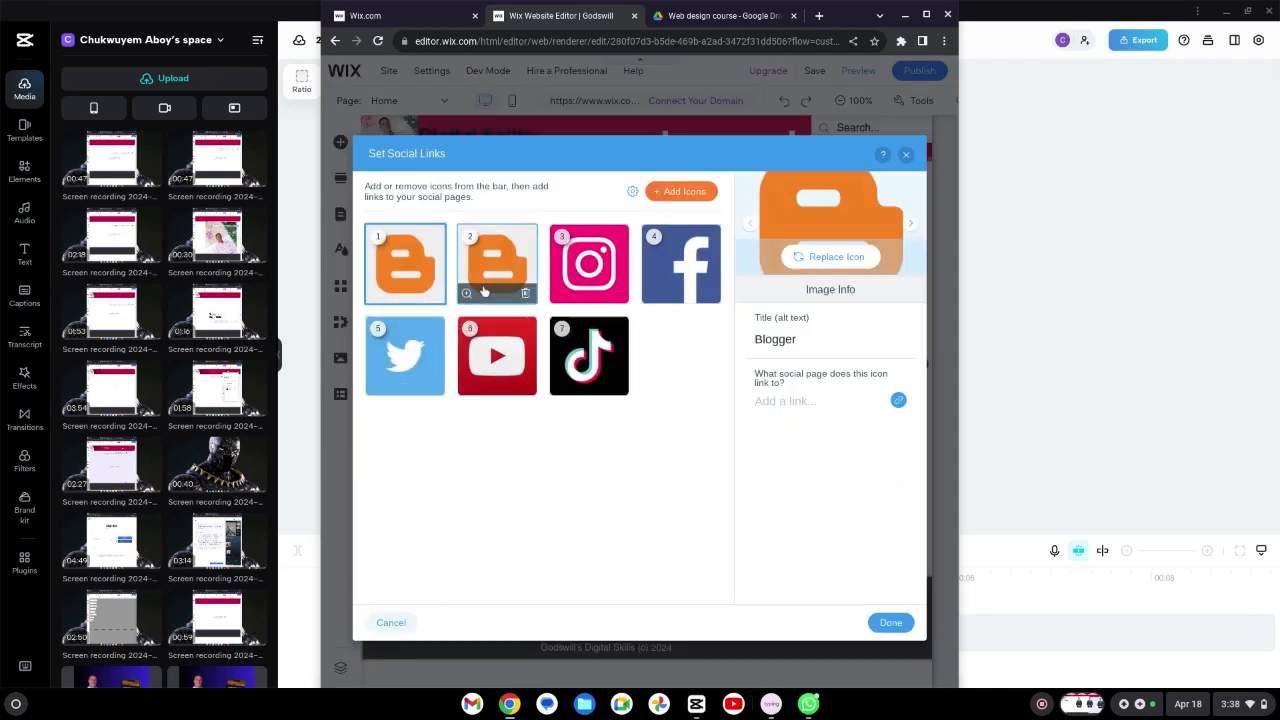
pyautogui.click(433, 293)
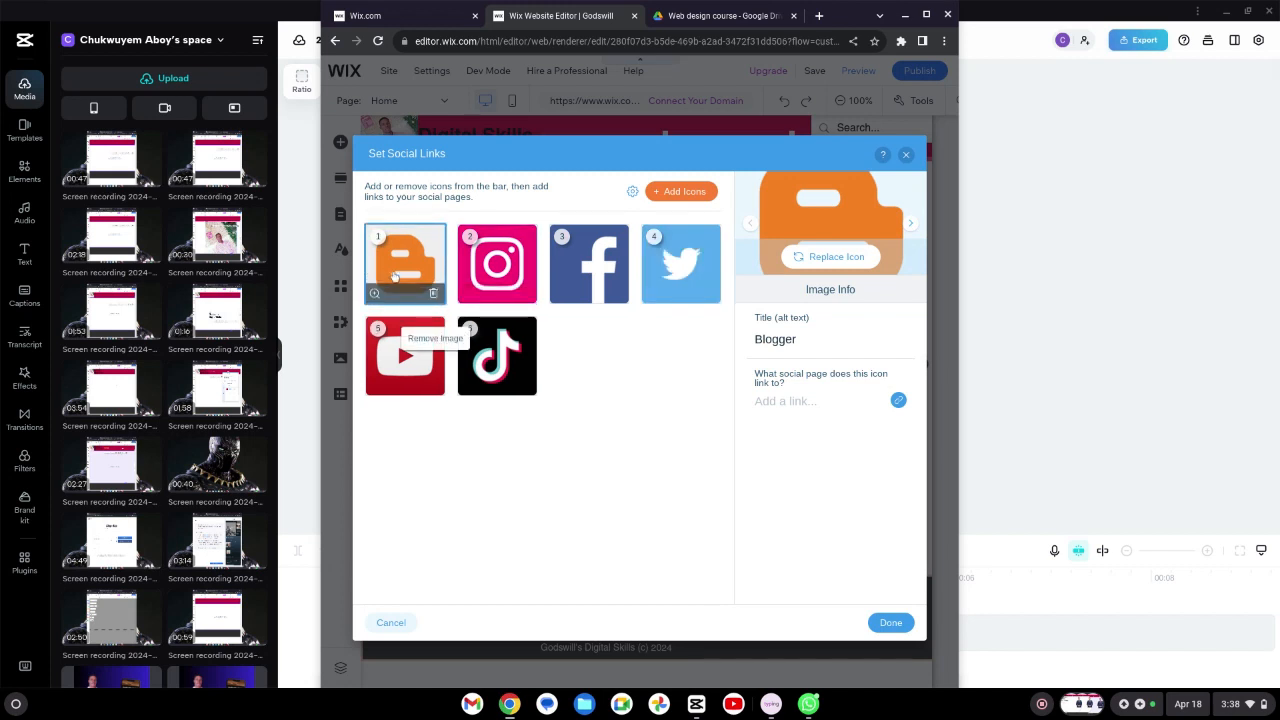
# Step: Close the social links settings to apply the updated icon set to the footer's social bar
pyautogui.click(898, 401)
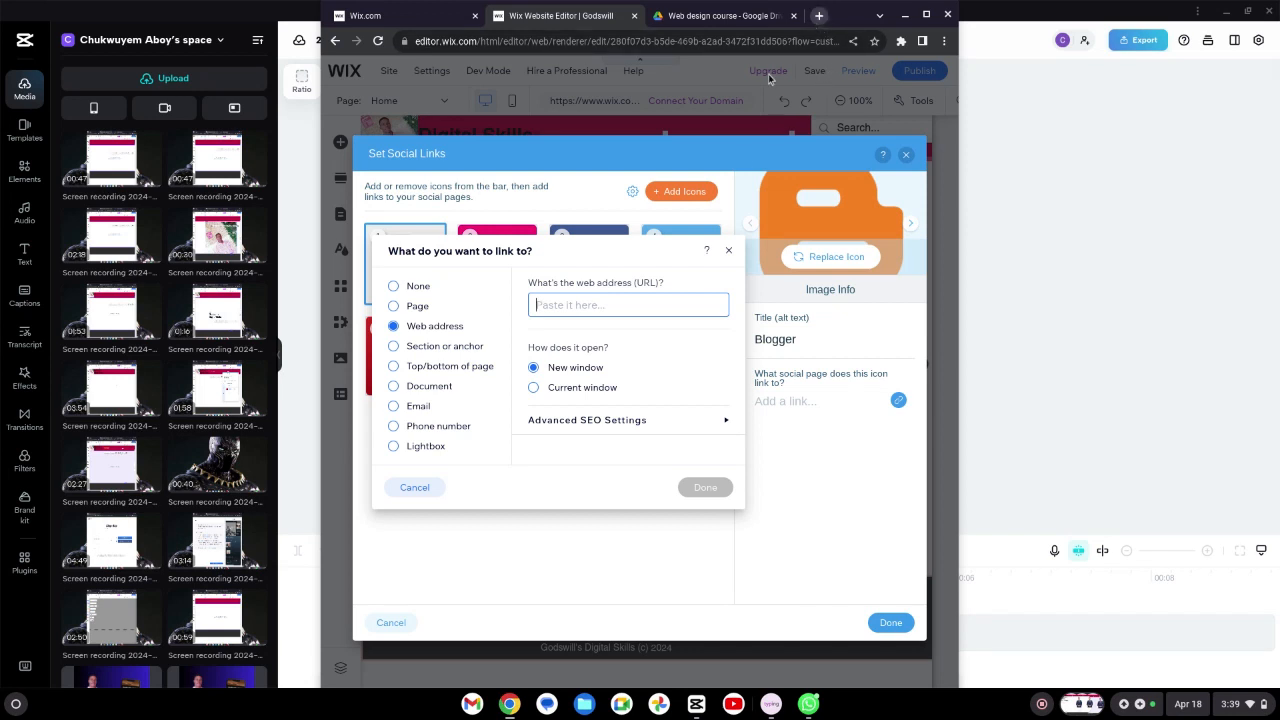
pyautogui.click(728, 251)
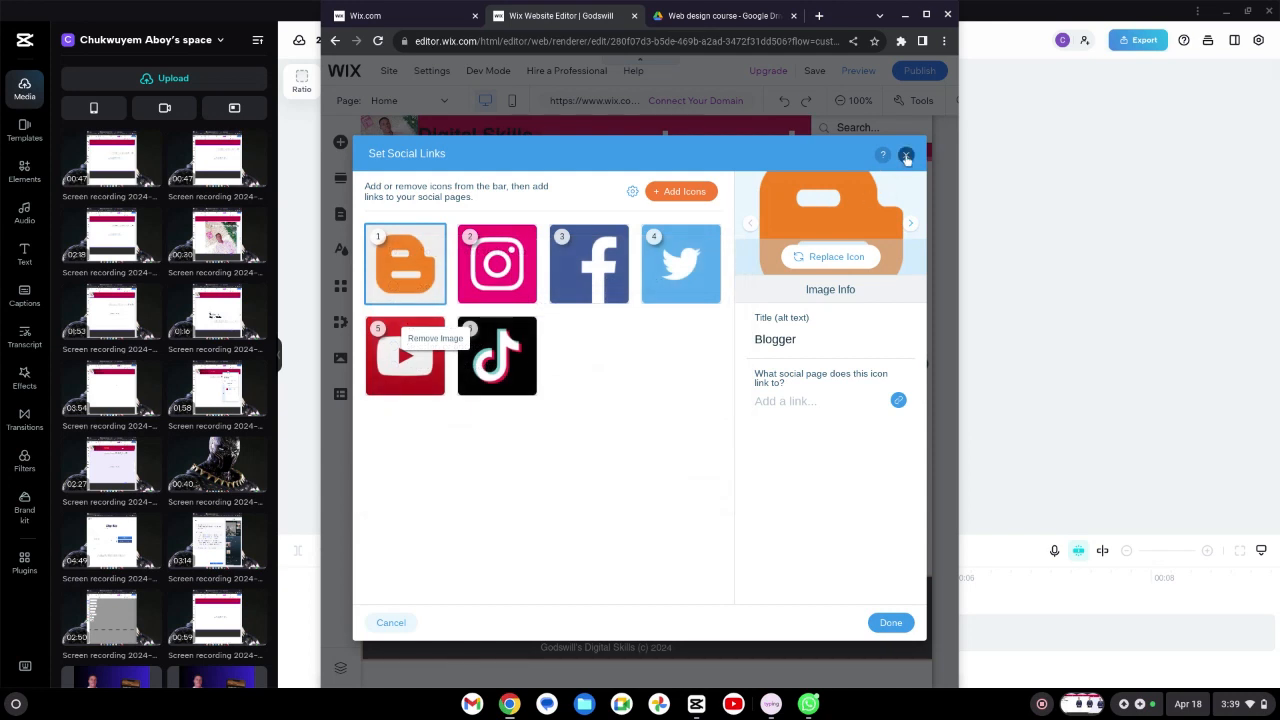
pyautogui.click(893, 624)
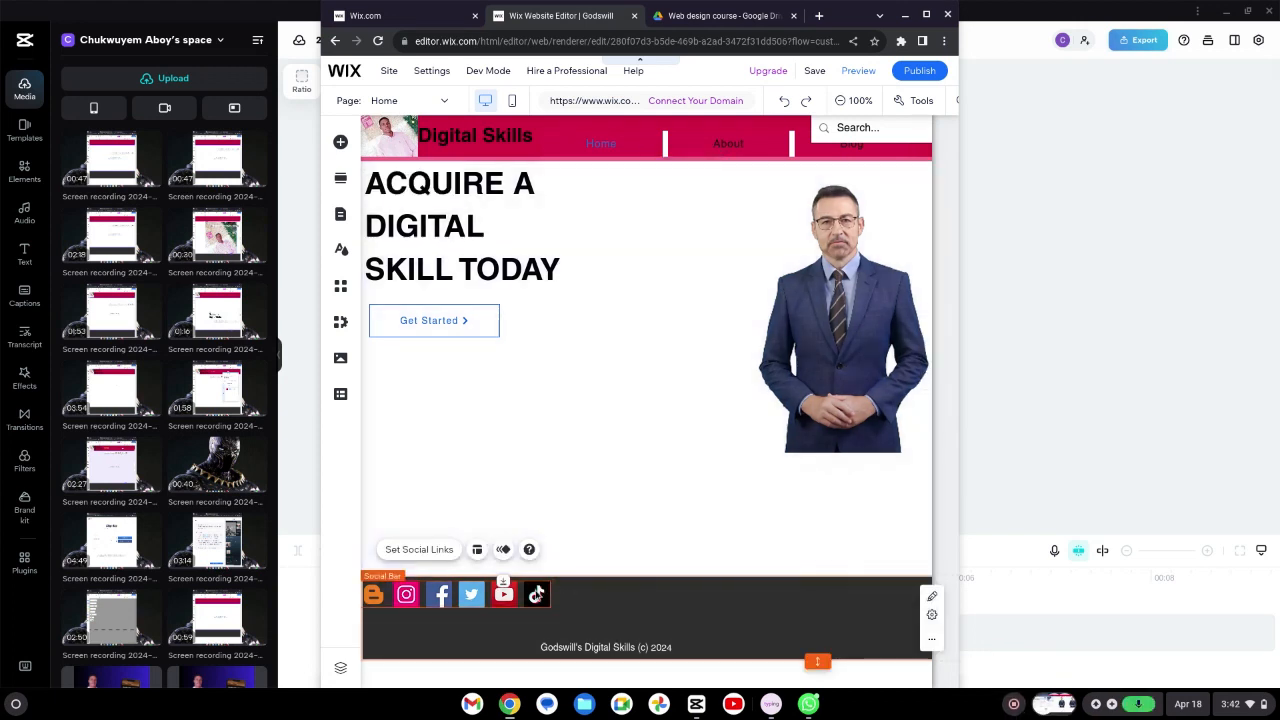
pyautogui.click(512, 366)
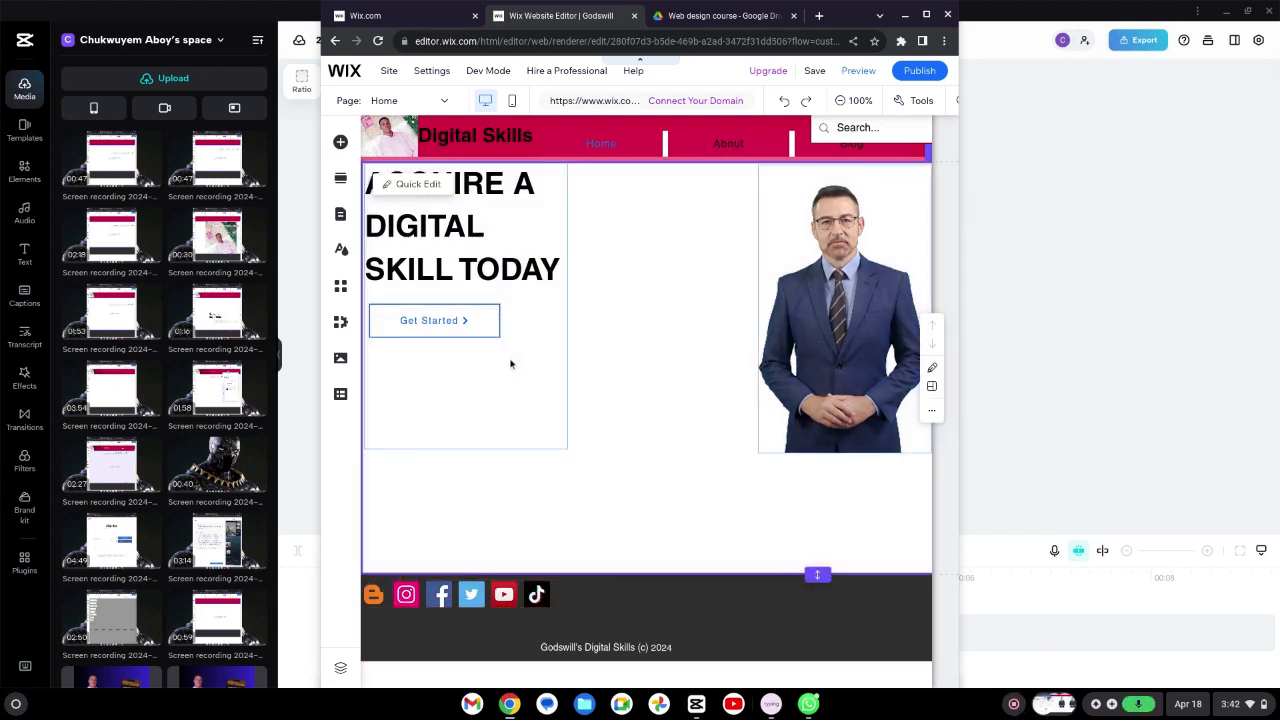
# Step: Link the Get Started button to the Blog page, opening in the current window
pyautogui.click(468, 321)
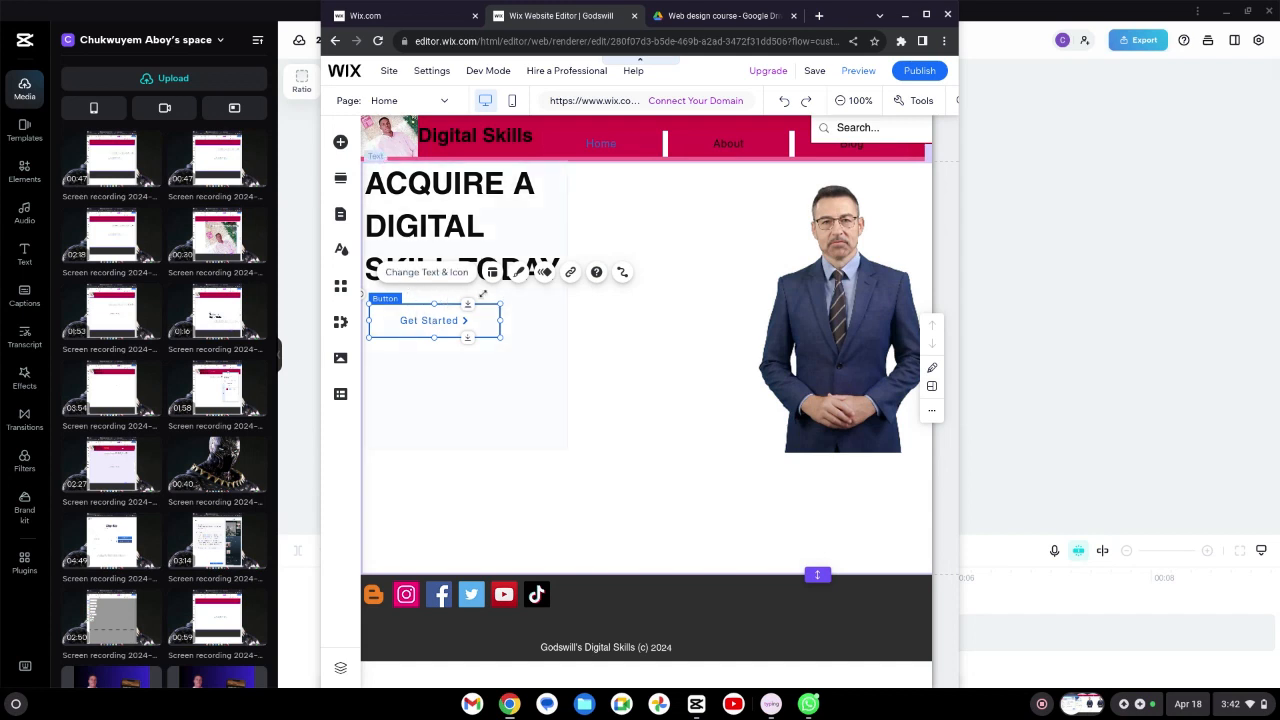
pyautogui.click(572, 273)
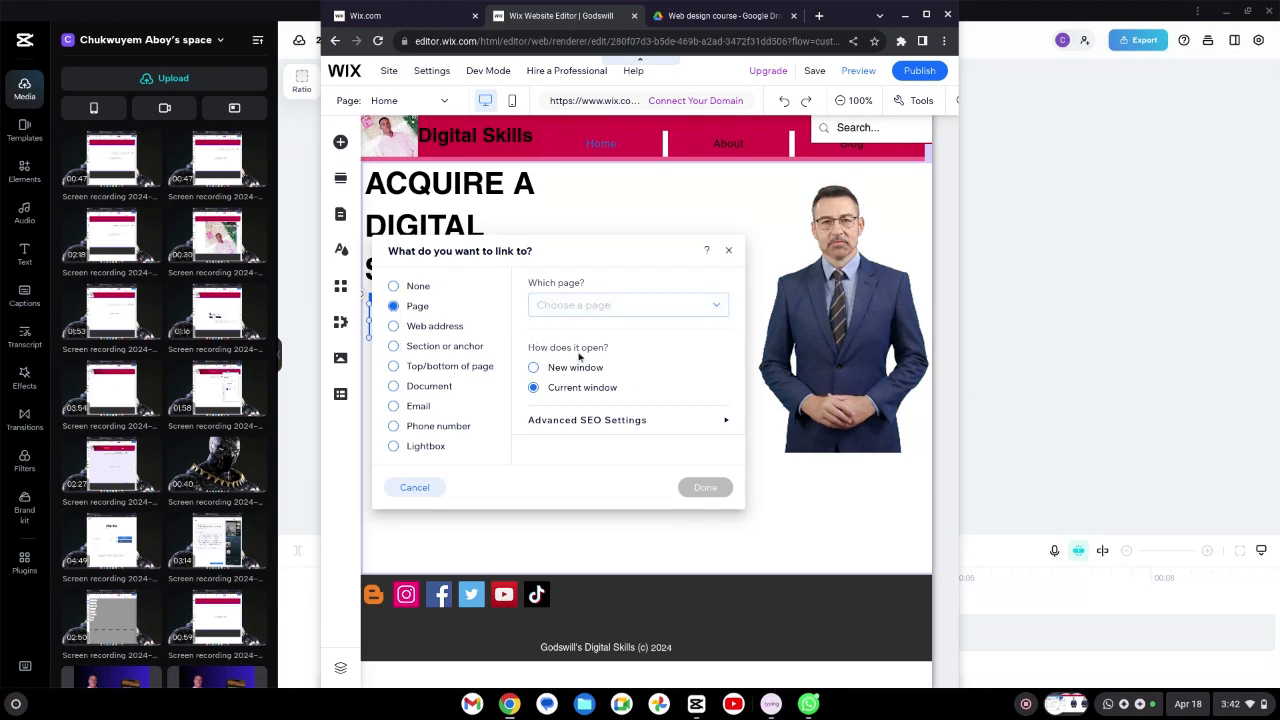
pyautogui.click(720, 310)
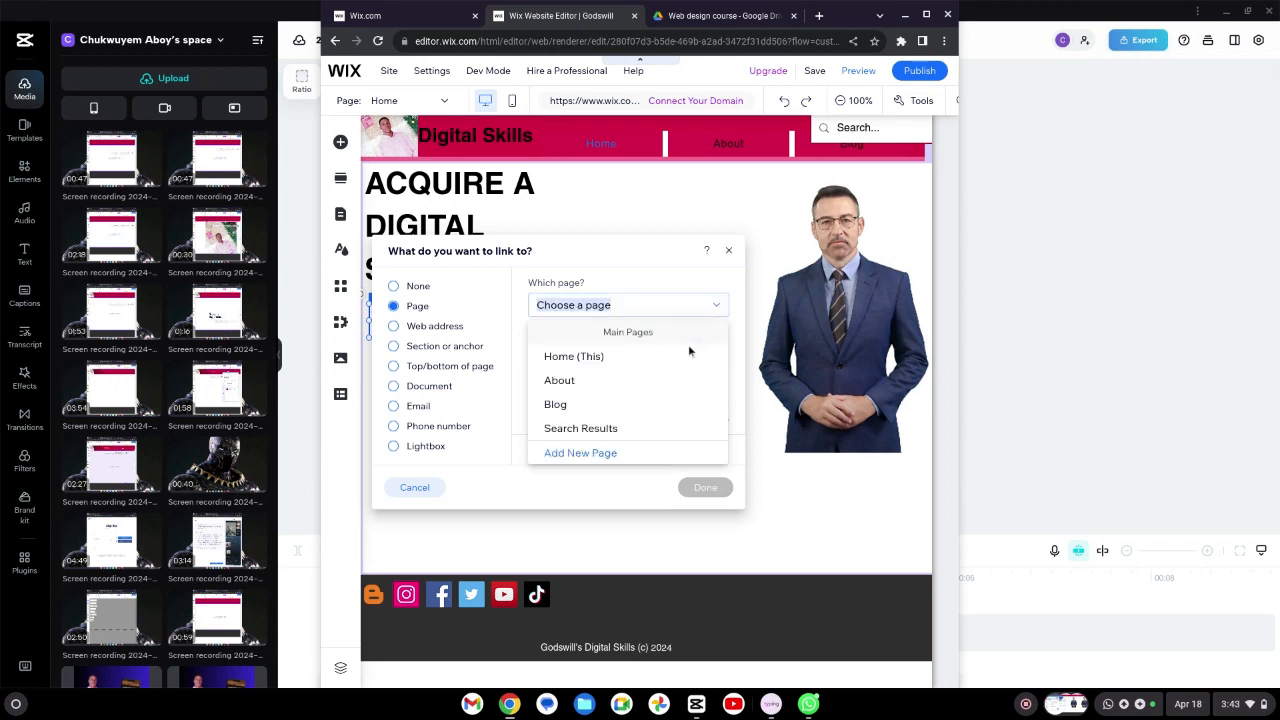
pyautogui.click(632, 404)
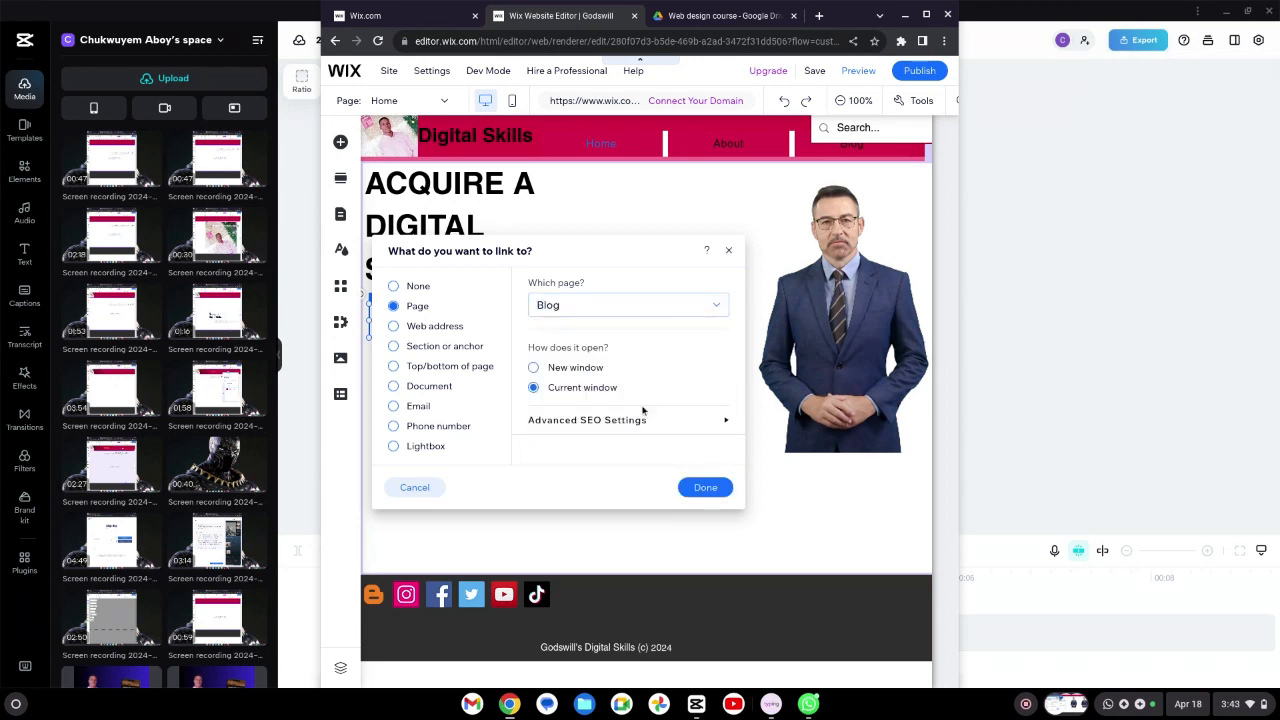
pyautogui.click(708, 489)
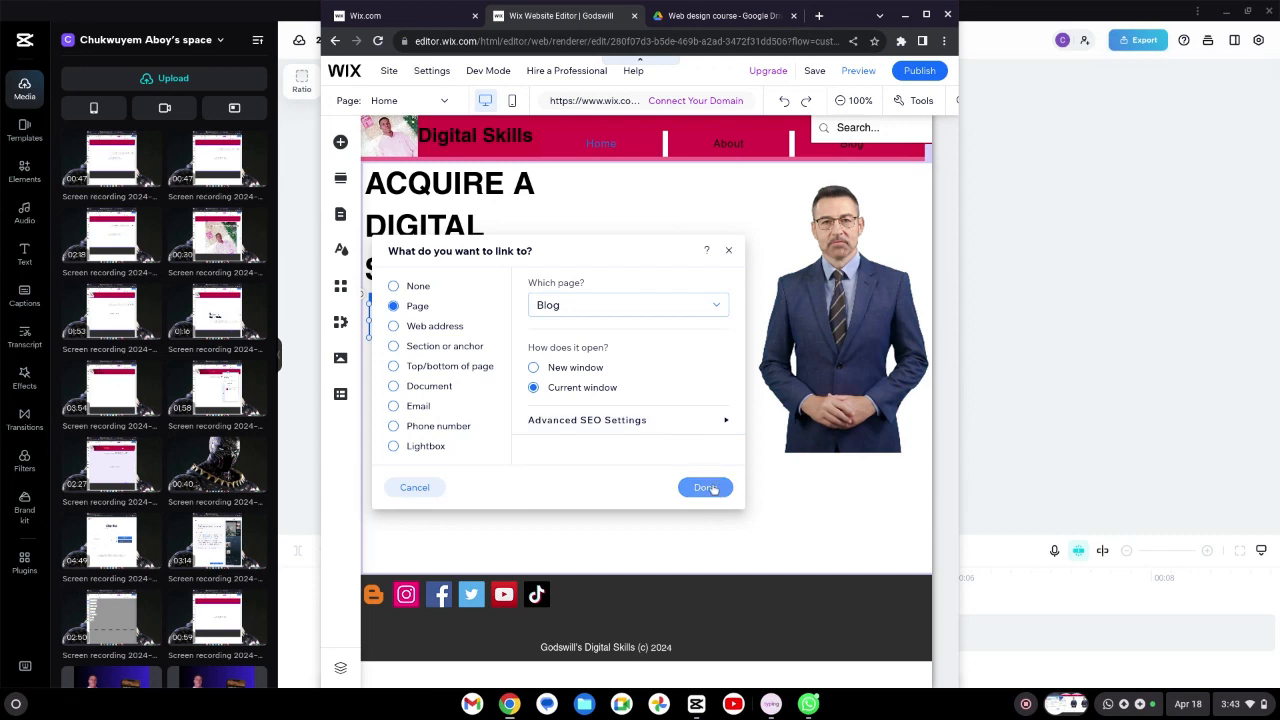
pyautogui.click(711, 488)
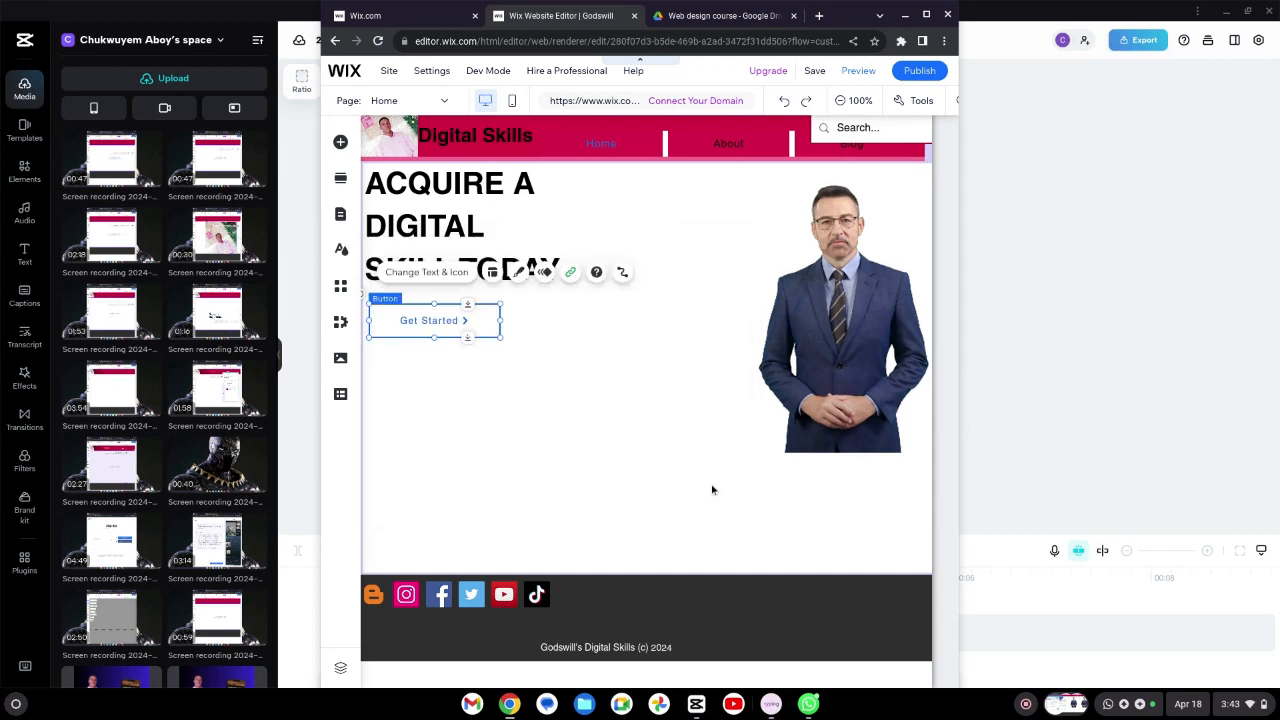
pyautogui.click(469, 425)
pyautogui.click(651, 417)
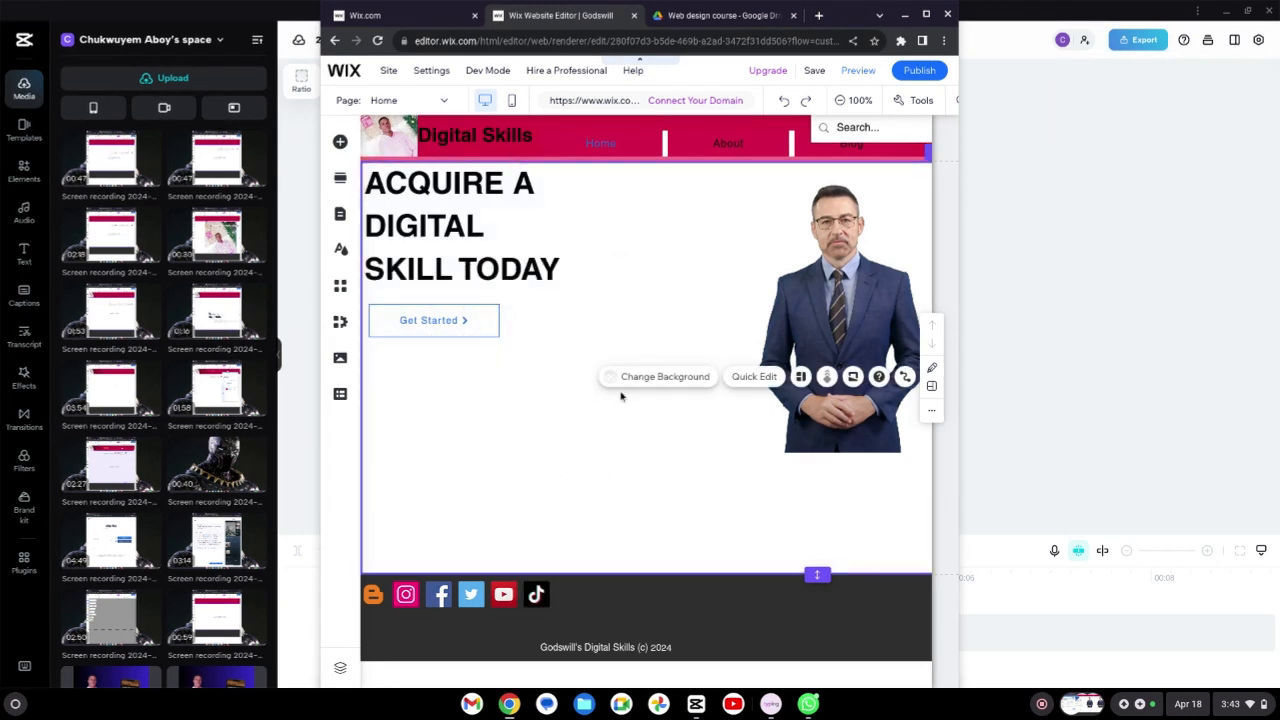
# Step: Preview the site and test that the Get Started button opens the Blog page, then return to Home
pyautogui.click(854, 72)
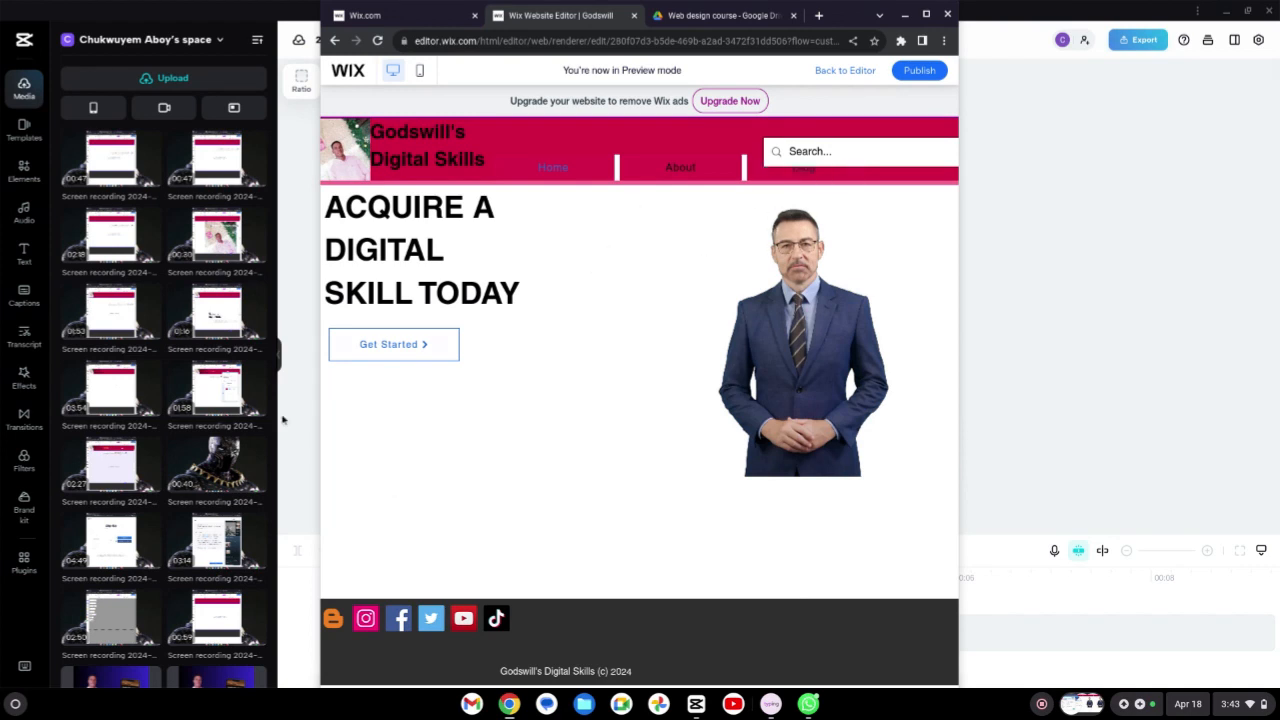
pyautogui.click(393, 345)
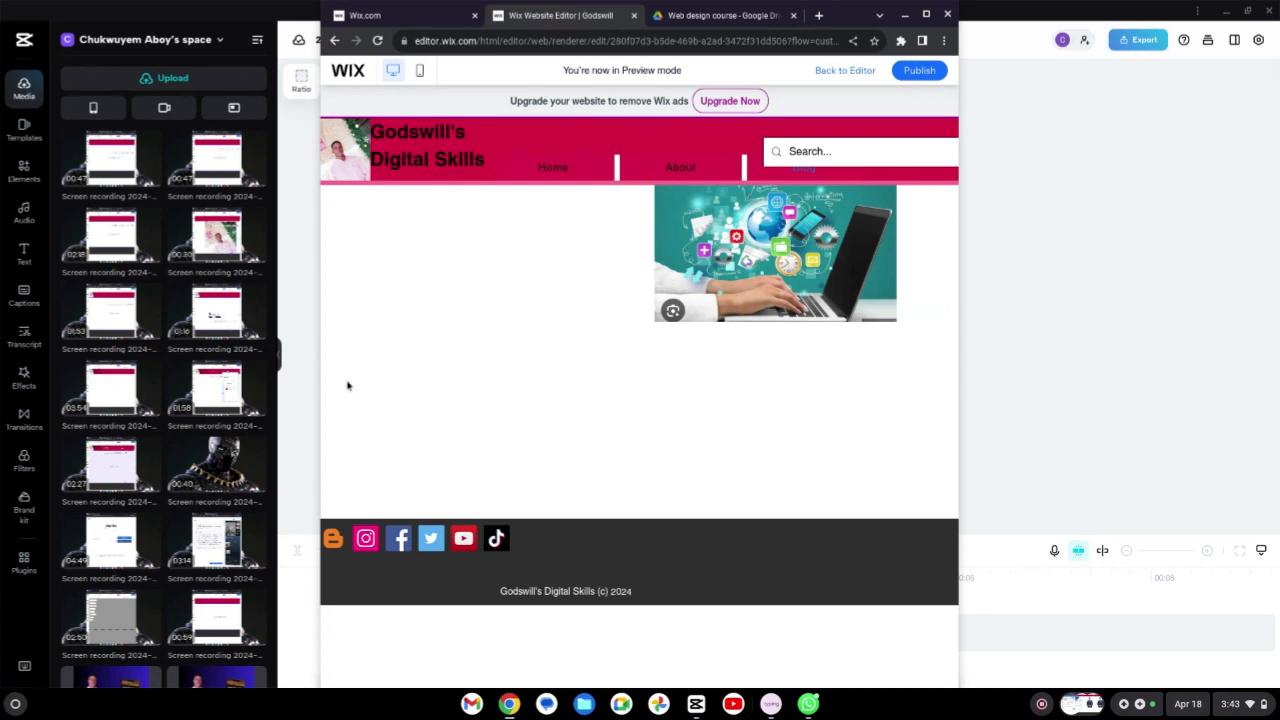
pyautogui.click(561, 176)
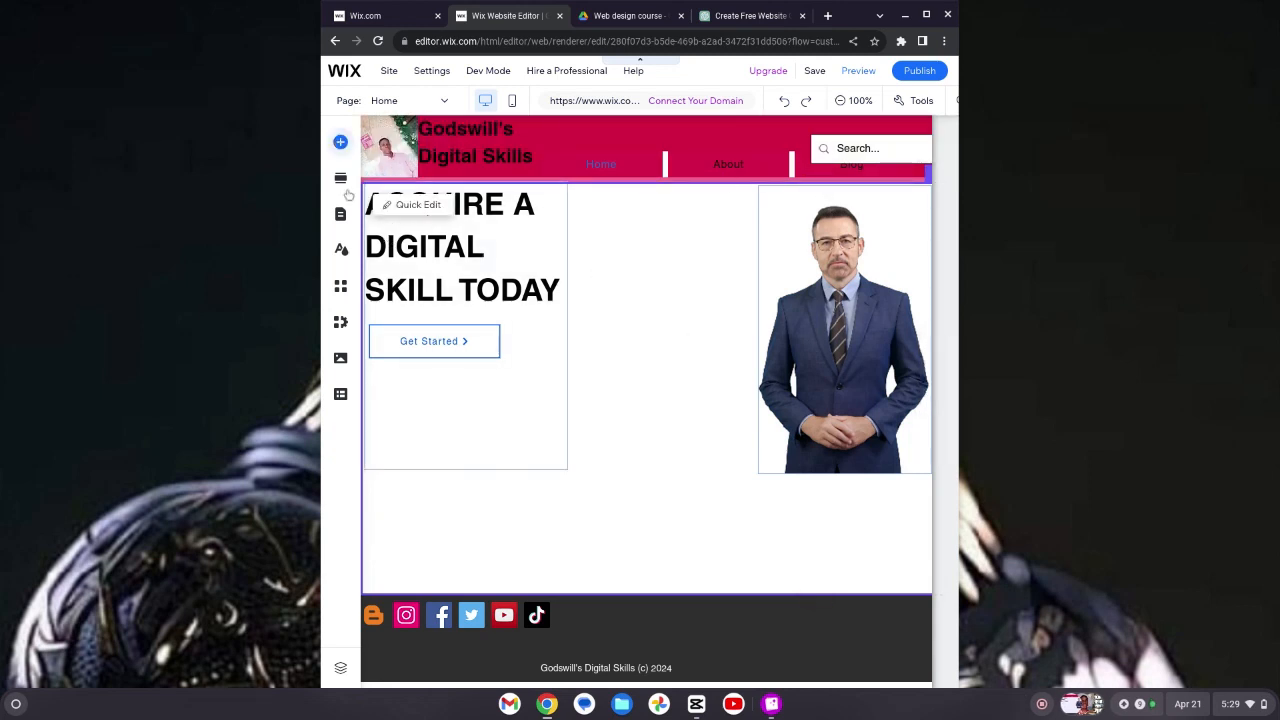
# Step: Add a collapsible text box with a link button from the paragraph elements and place it below the Get Started button
pyautogui.click(340, 141)
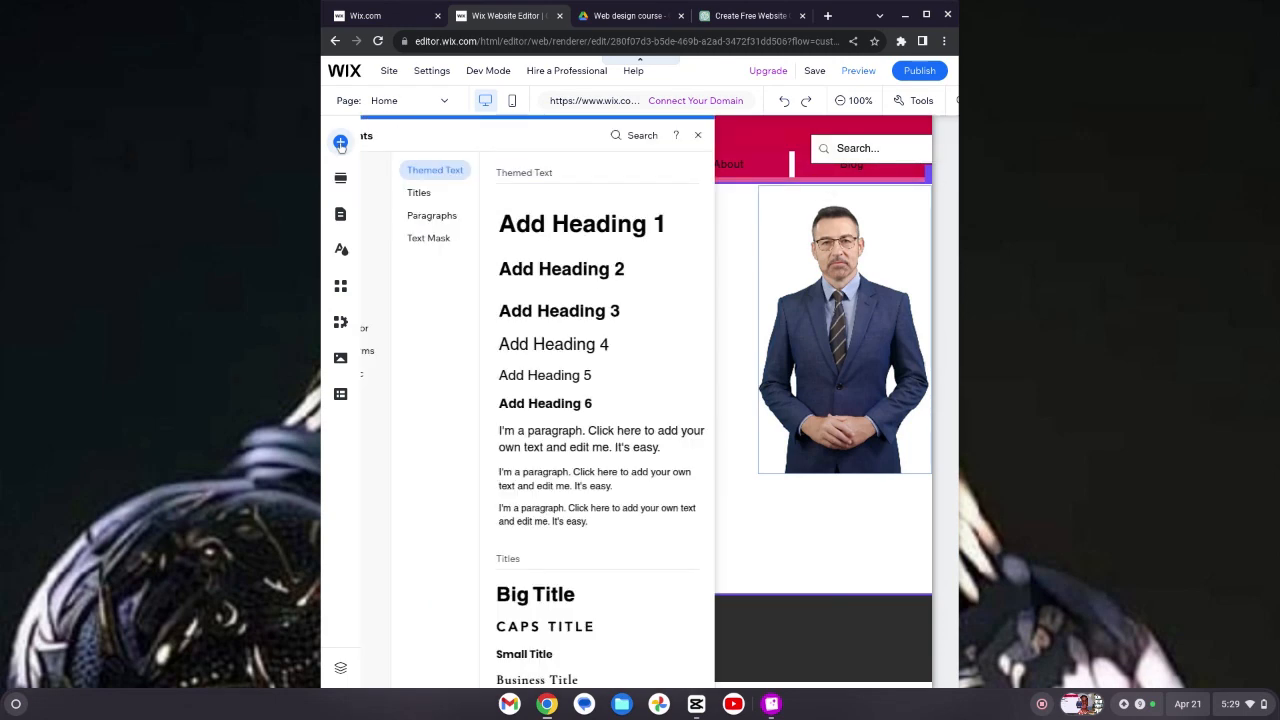
pyautogui.click(510, 236)
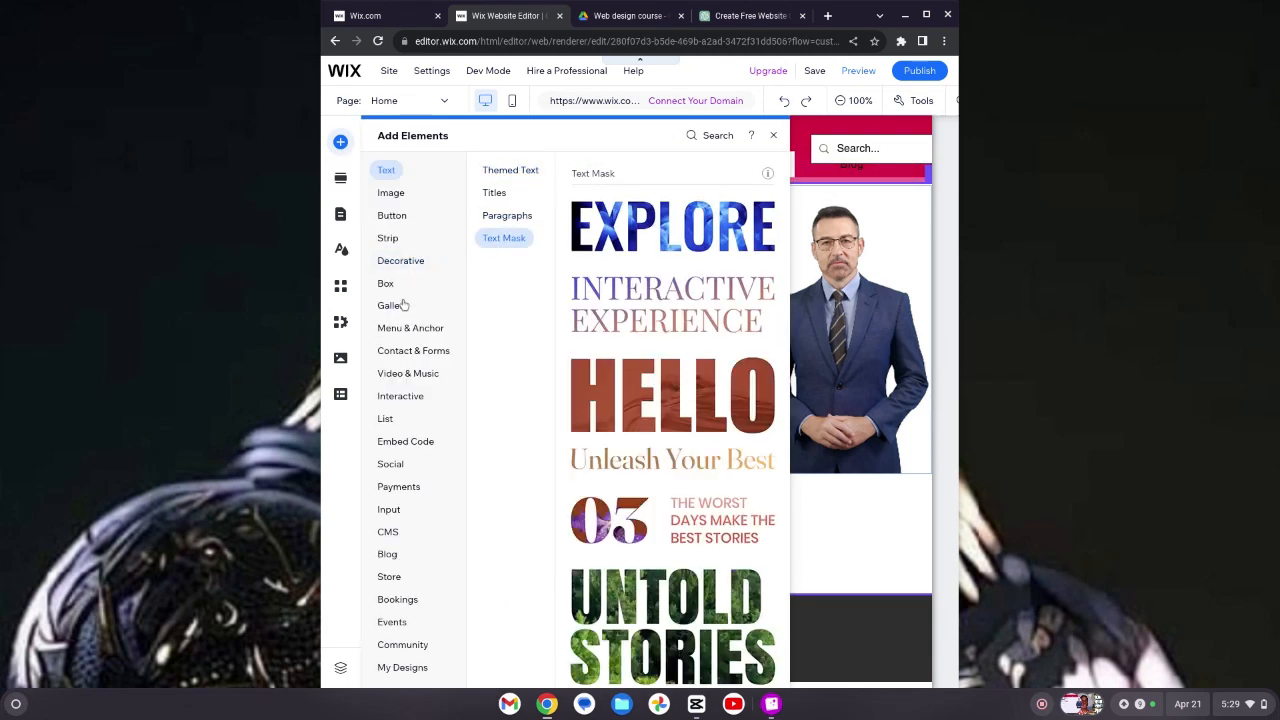
pyautogui.click(405, 376)
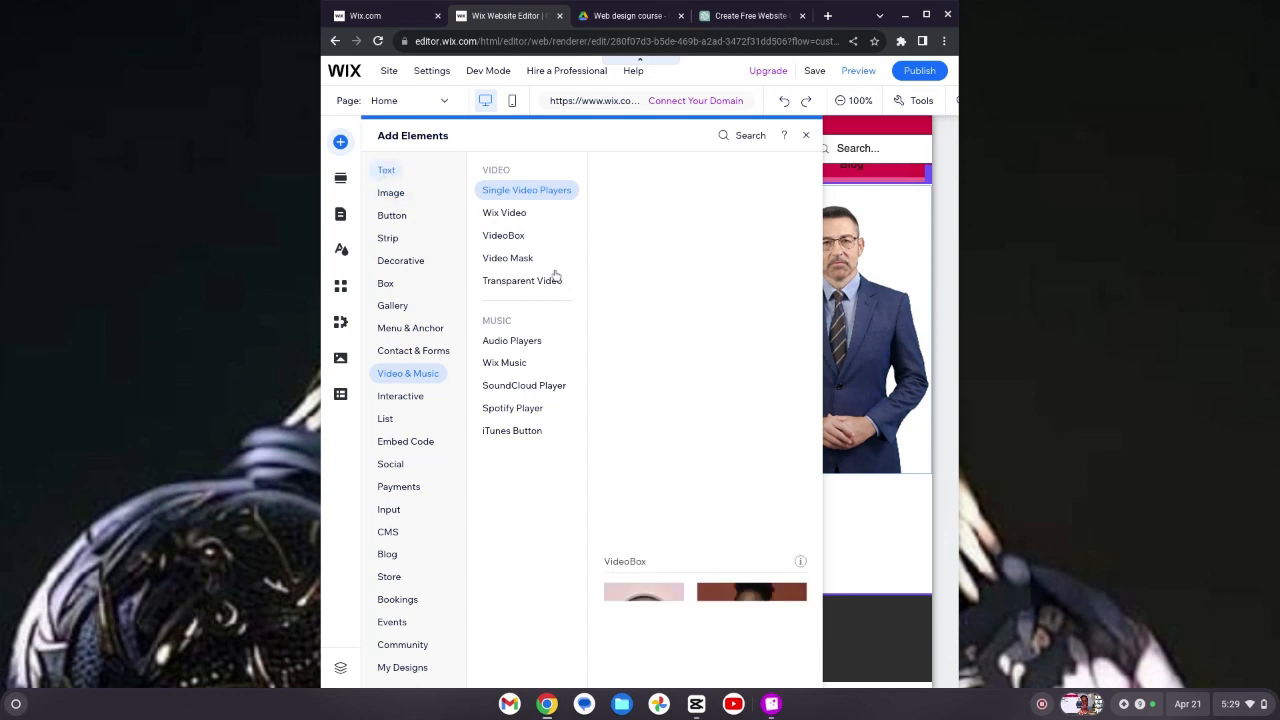
pyautogui.click(386, 171)
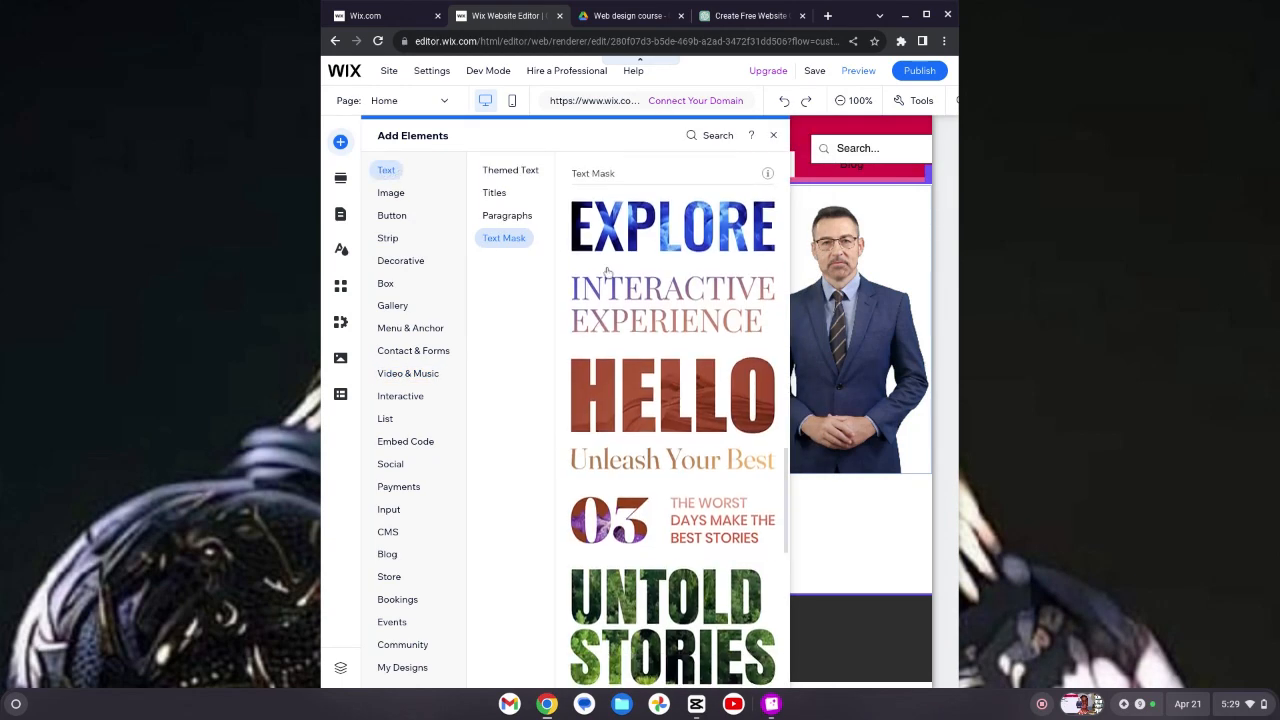
pyautogui.click(507, 216)
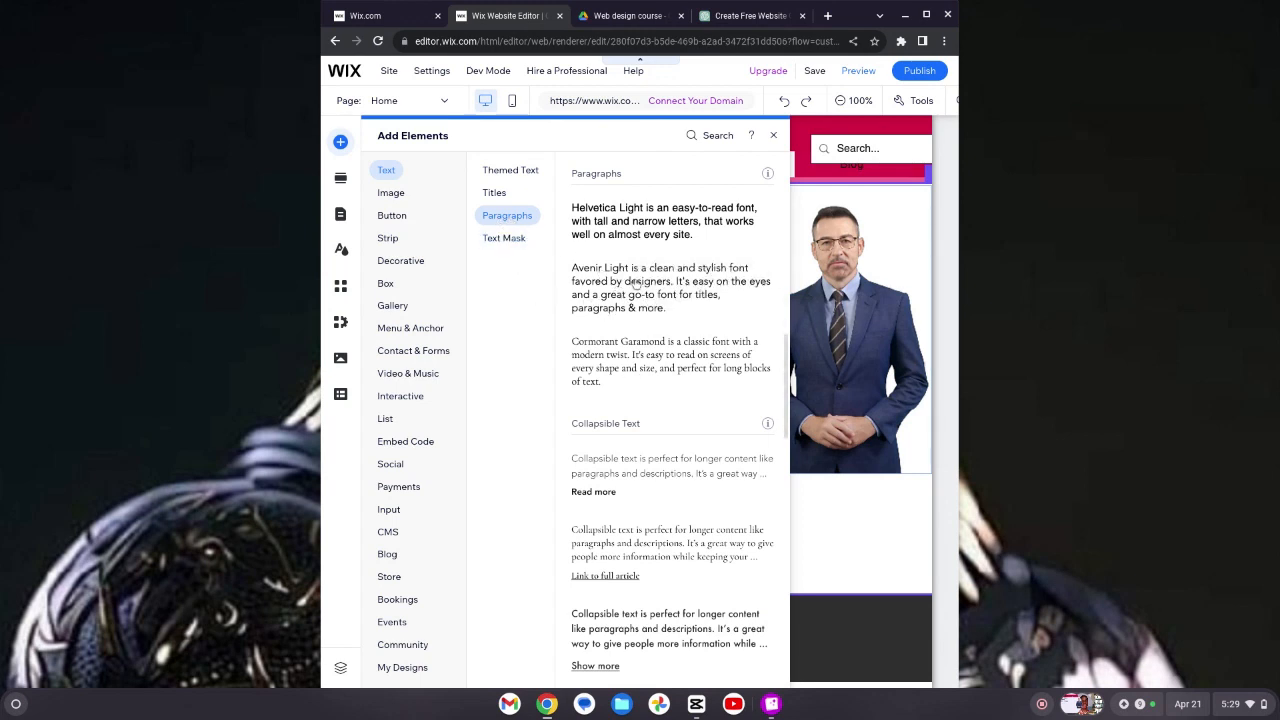
pyautogui.click(598, 492)
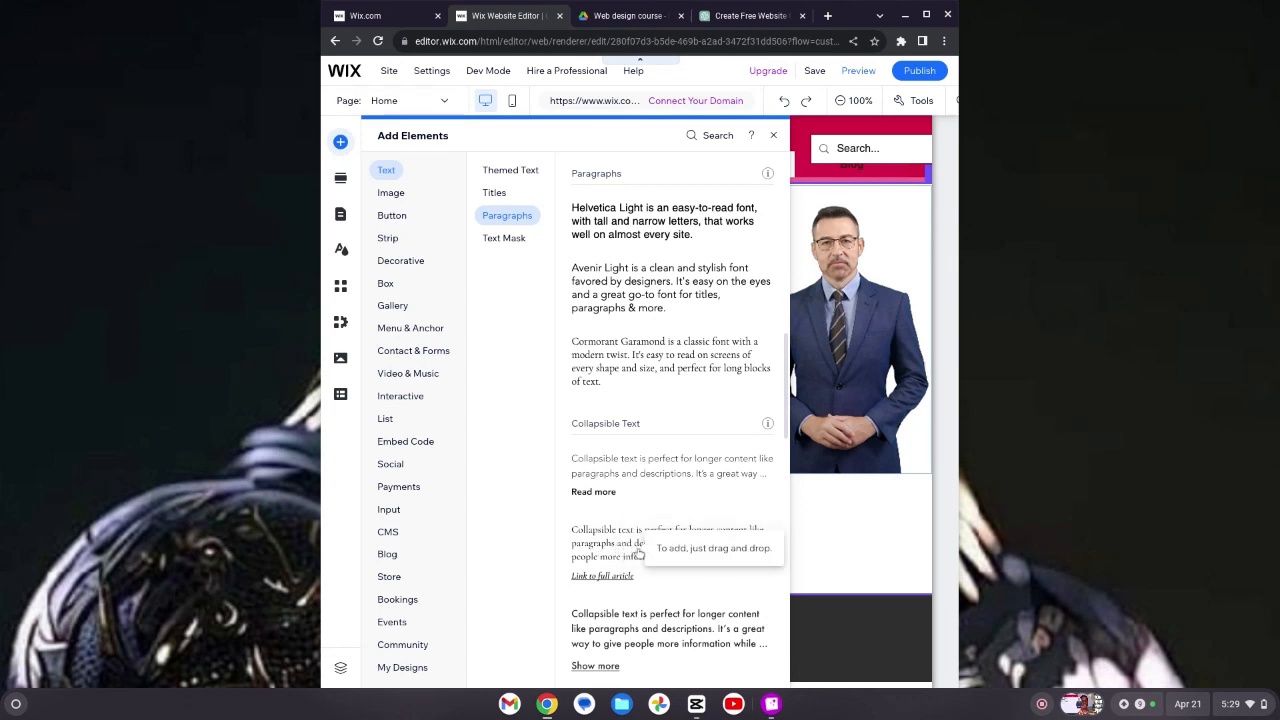
pyautogui.press('Escape')
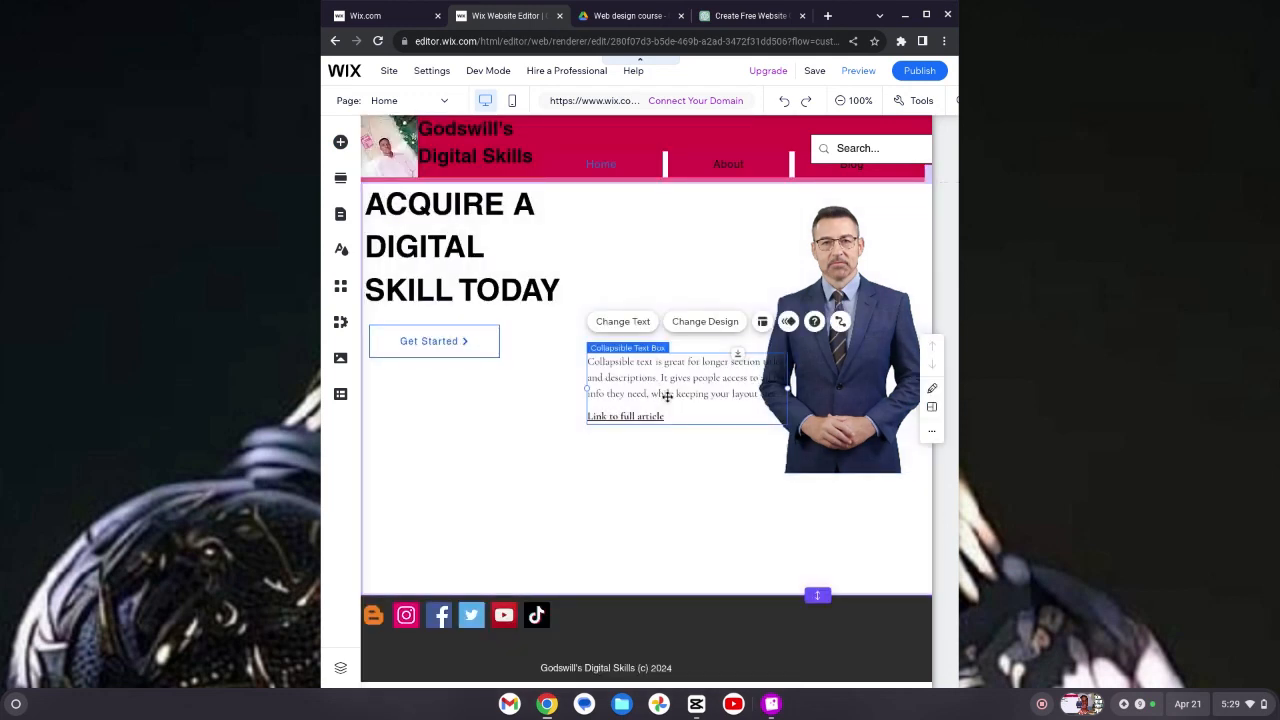
pyautogui.moveTo(667, 396); pyautogui.dragTo(449, 431)
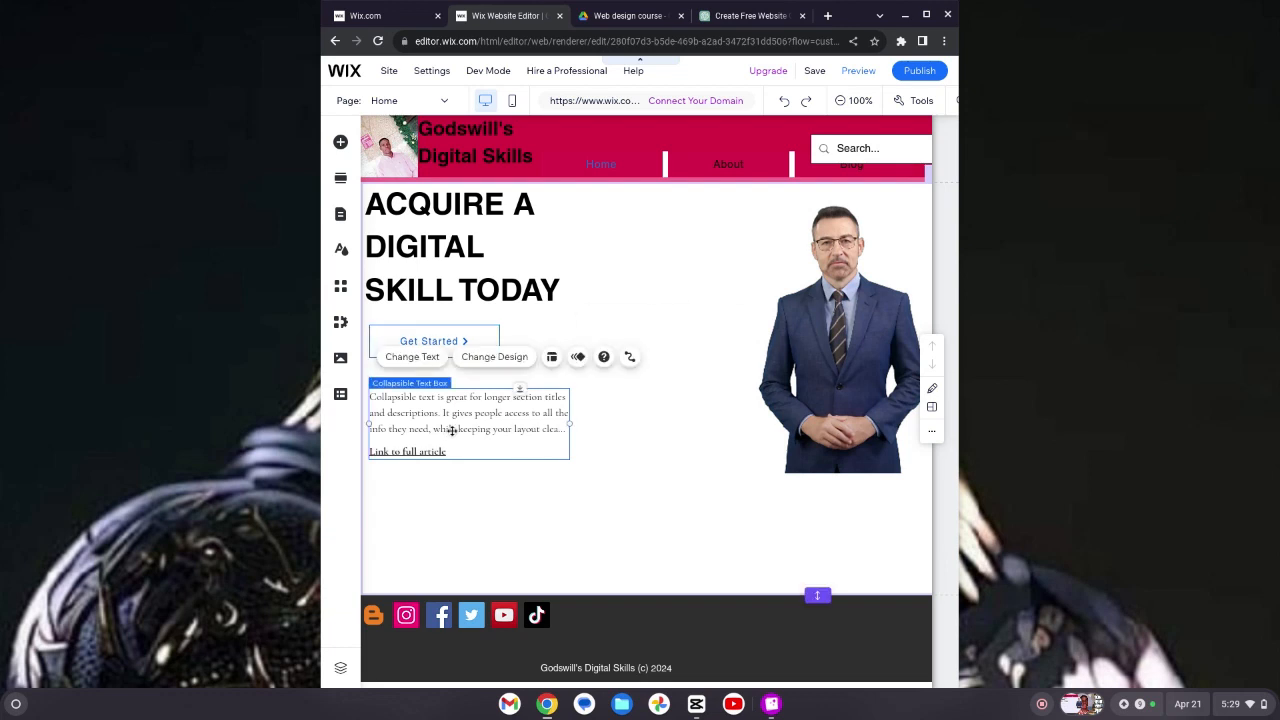
# Step: Replace the collapsible text with the pasted paragraph starting "Here you are introduced to the fundamental digital skills"
pyautogui.click(400, 362)
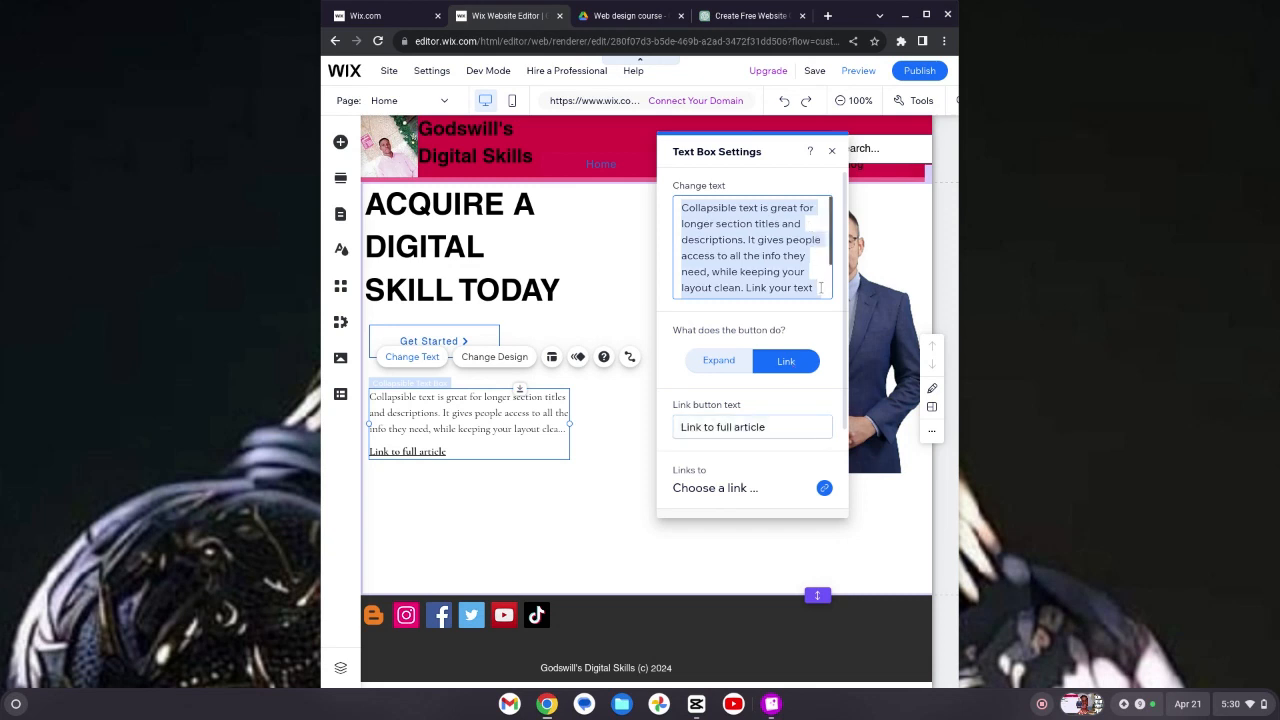
pyautogui.press('BackSpace')
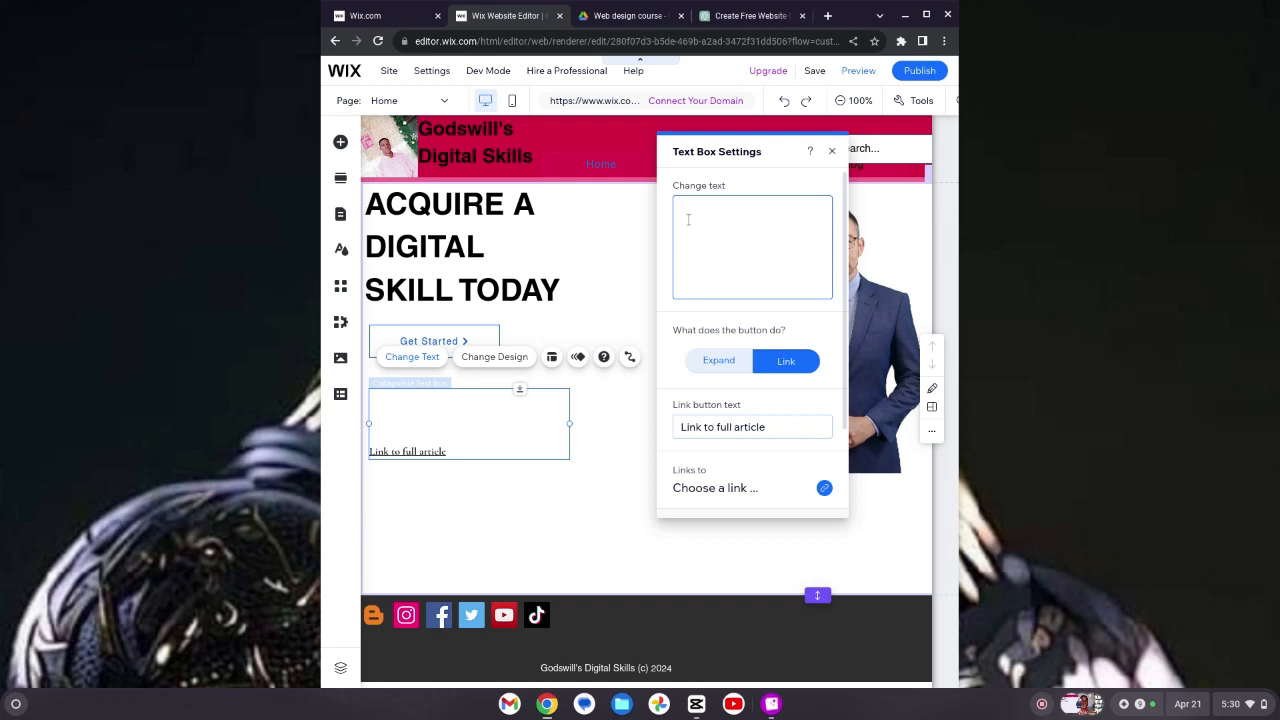
pyautogui.hotkey('ctrl', 'v')
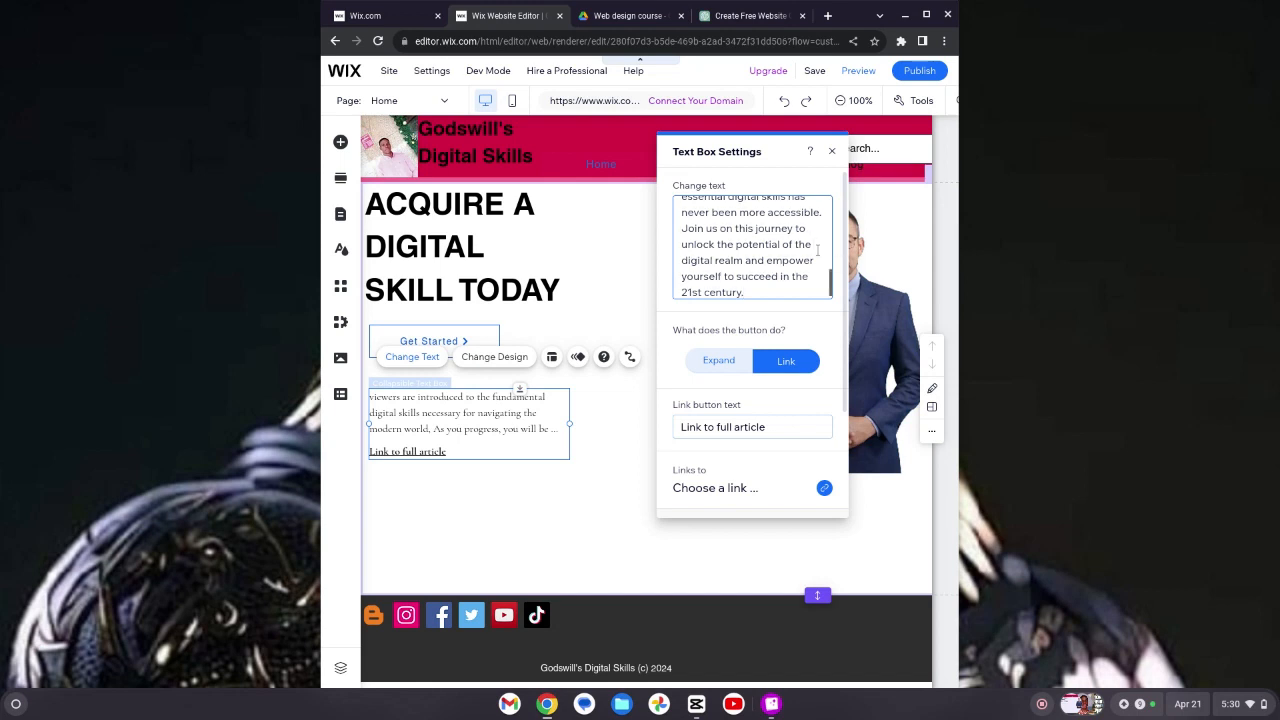
pyautogui.scroll(5, 817, 250)
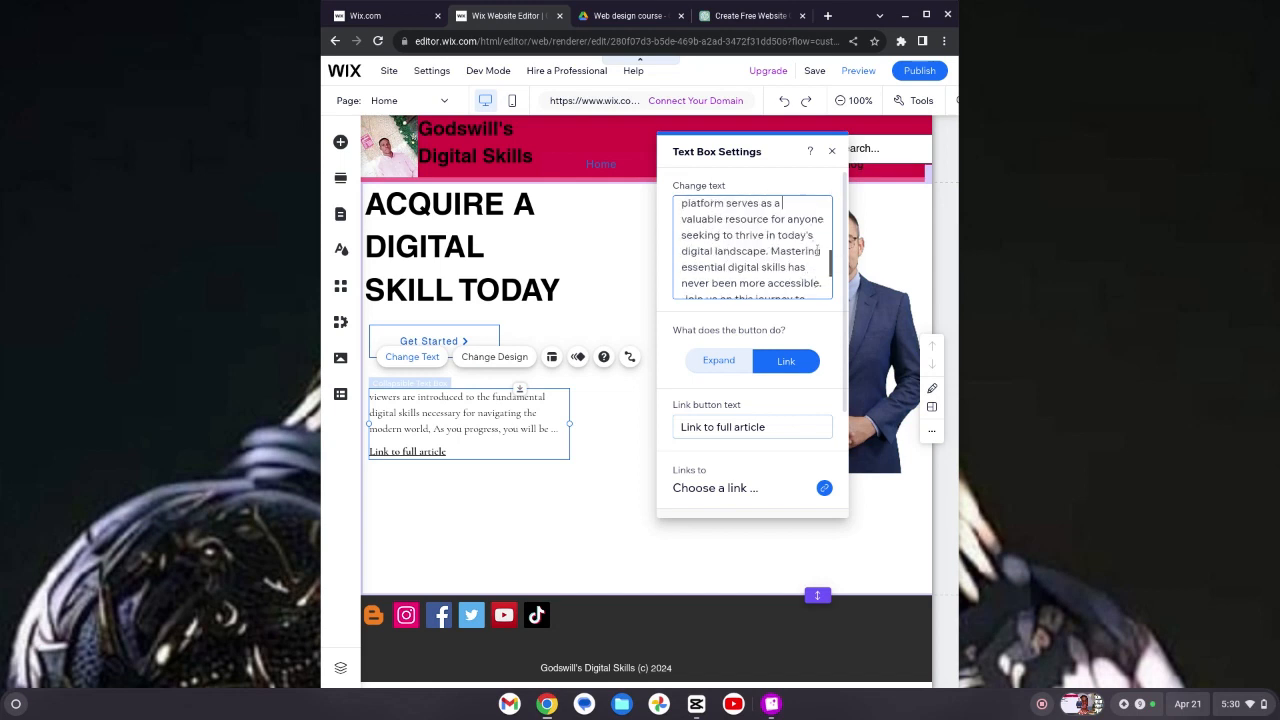
pyautogui.scroll(5, 817, 250)
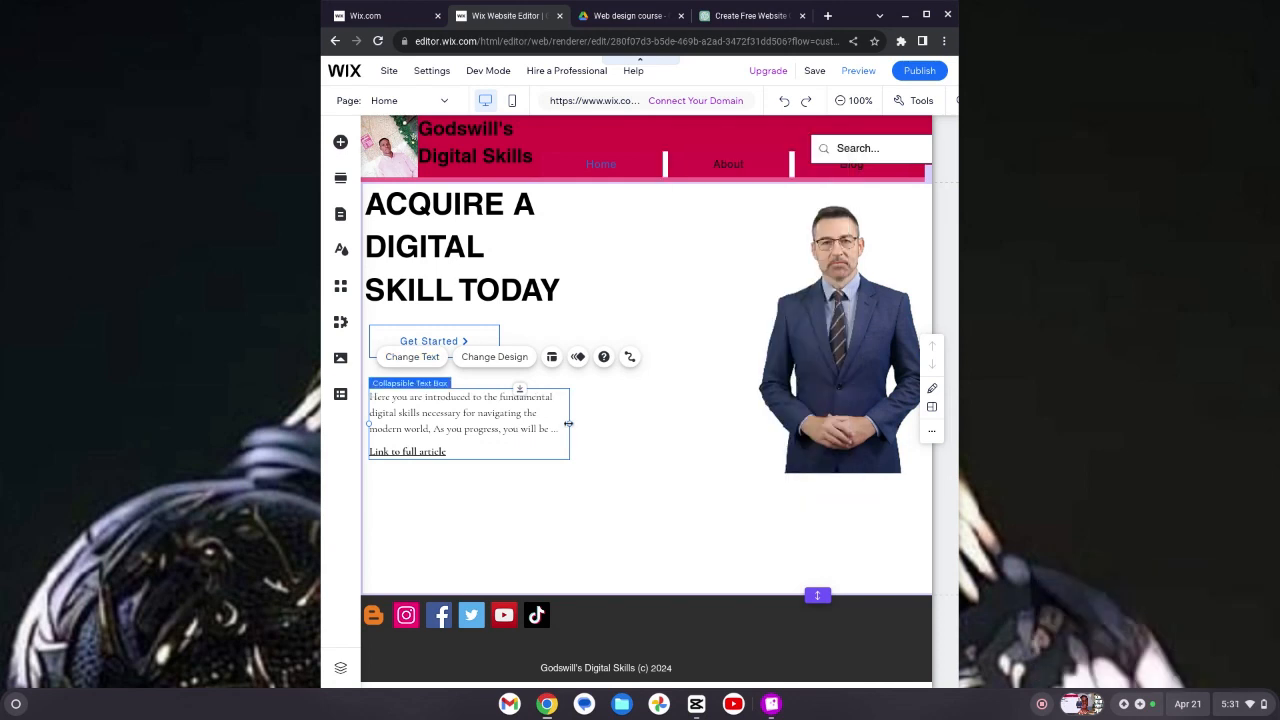
# Step: Widen the collapsible text box to reach roughly the portrait image
pyautogui.moveTo(593, 430); pyautogui.dragTo(747, 445)
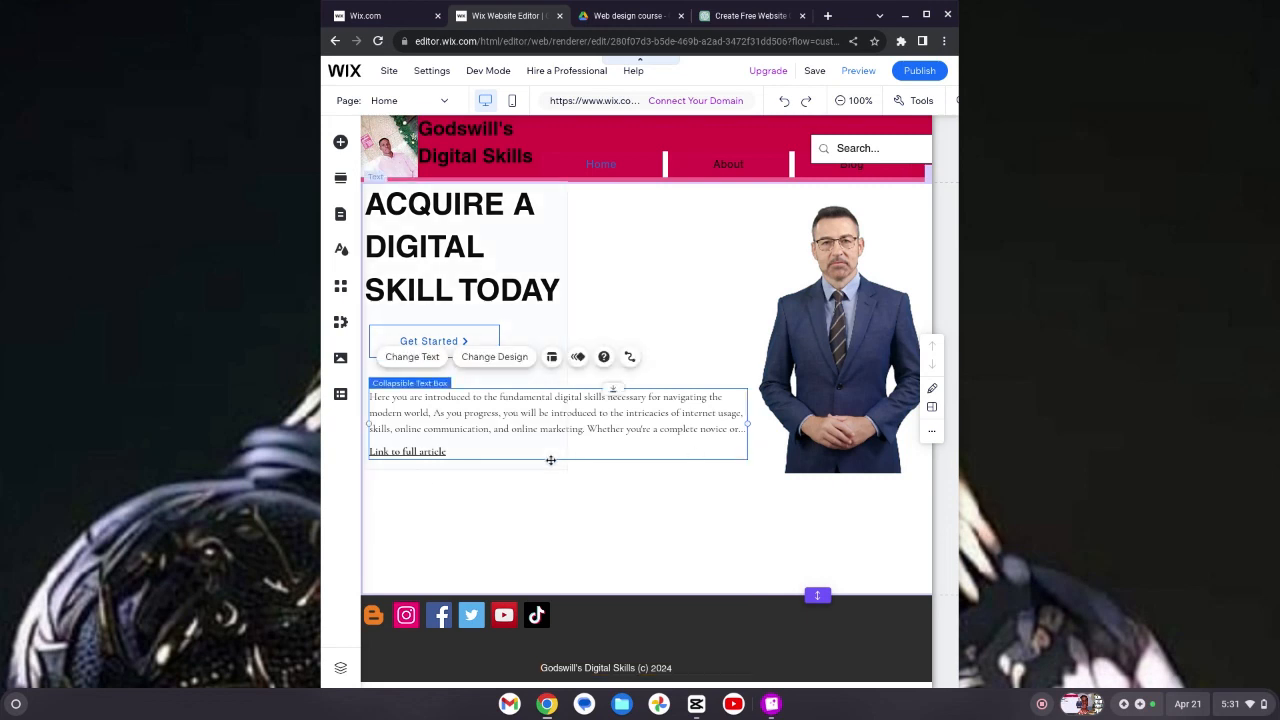
pyautogui.moveTo(550, 458); pyautogui.dragTo(492, 438)
# Step: Set the collapsible text's style to Paragraph 1 in its design settings
pyautogui.click(494, 353)
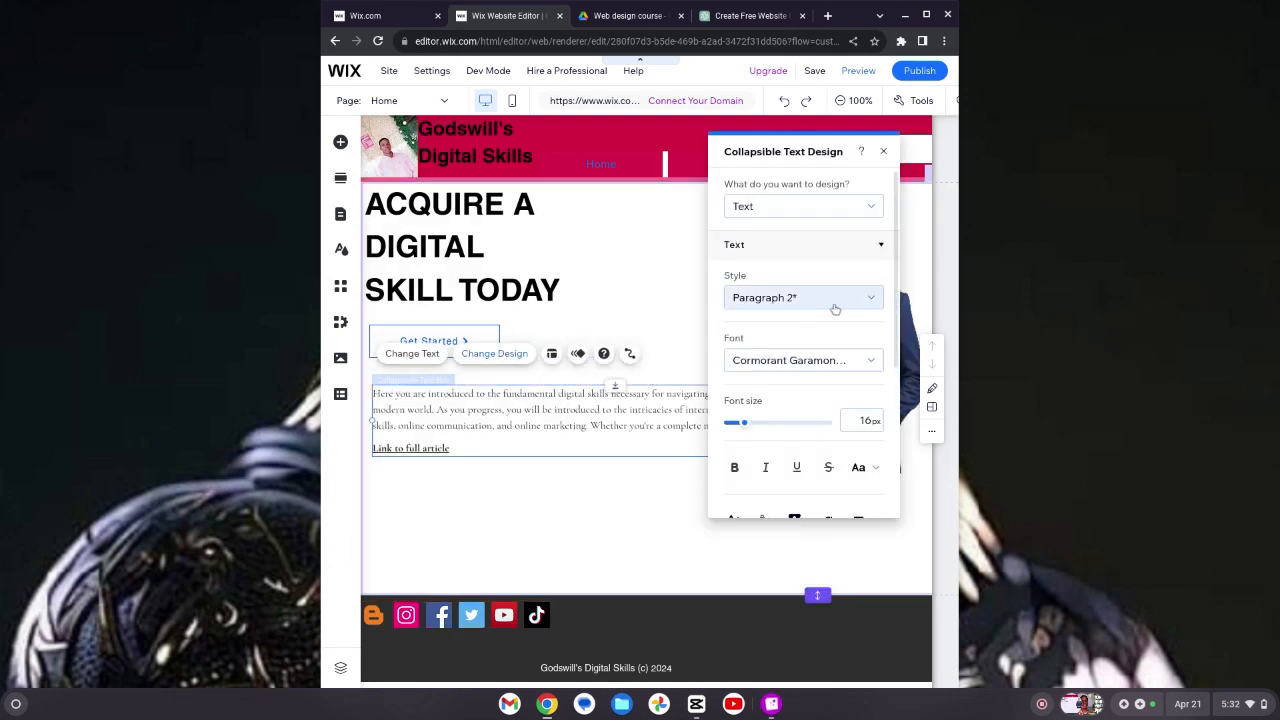
pyautogui.click(867, 211)
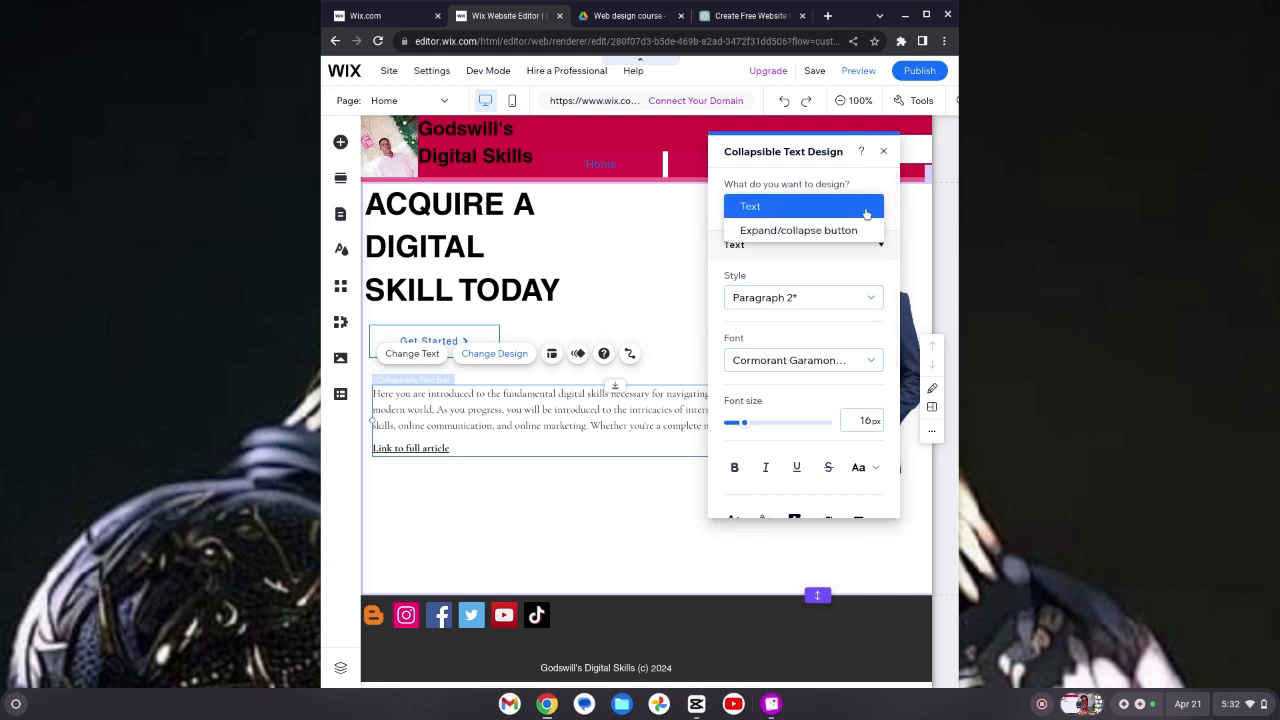
pyautogui.click(847, 298)
pyautogui.click(856, 298)
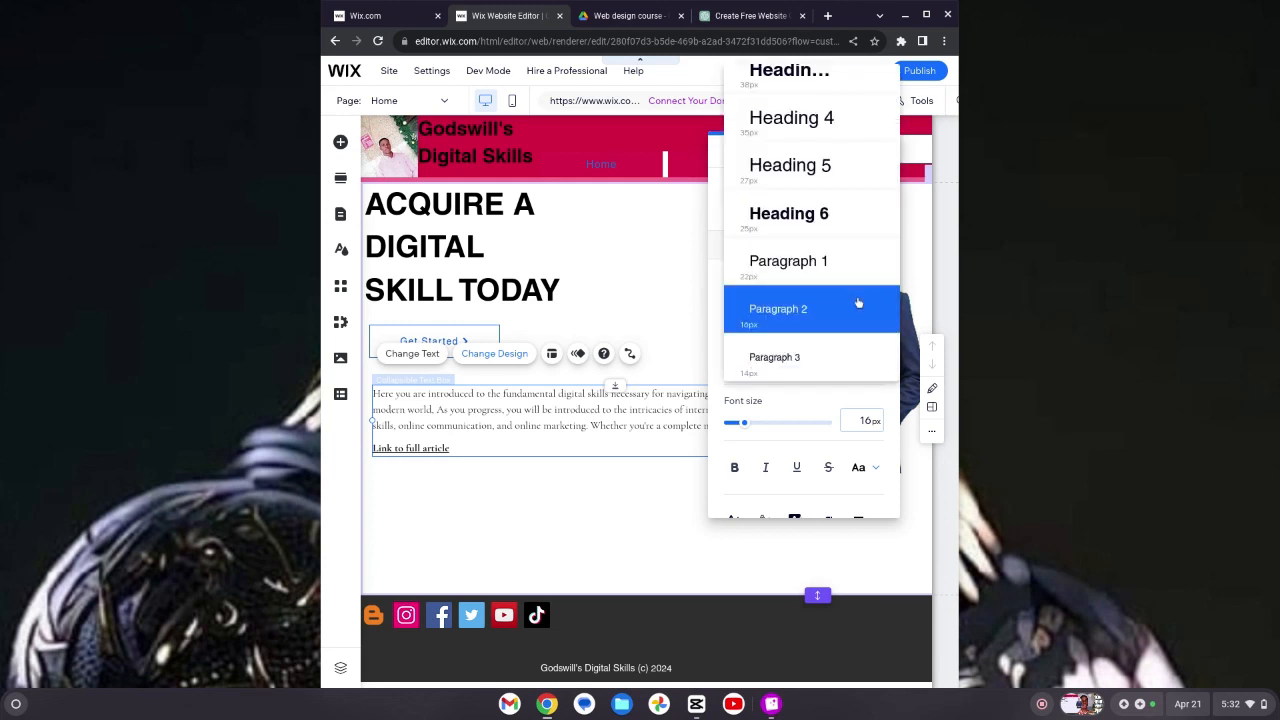
pyautogui.click(843, 264)
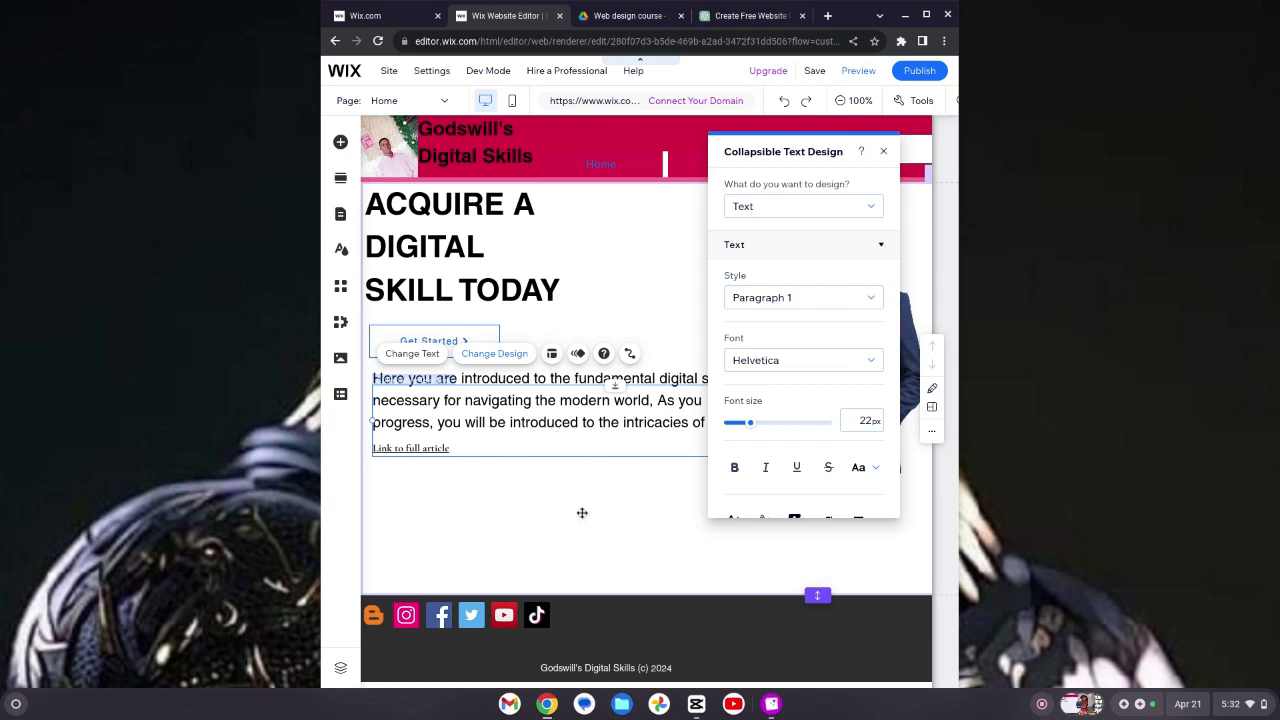
pyautogui.click(573, 473)
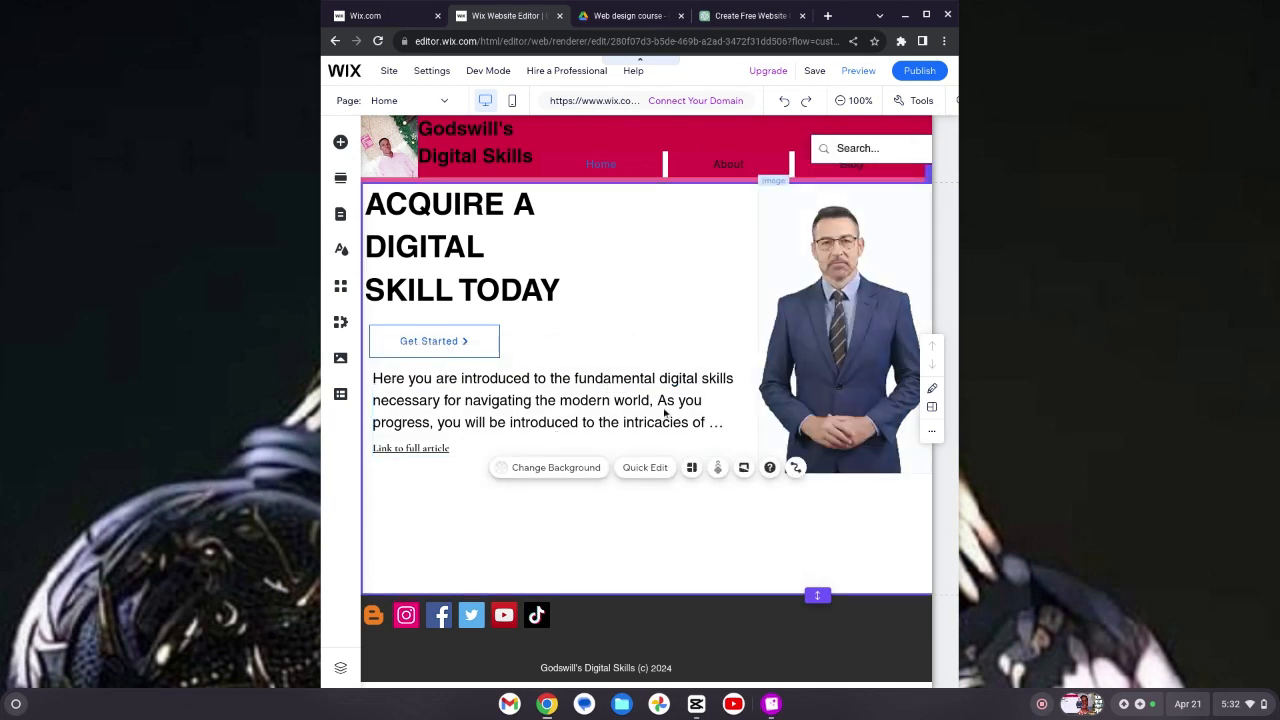
# Step: Link the collapsible text box's Link to full article button to the About page, opening in the current window
pyautogui.click(415, 449)
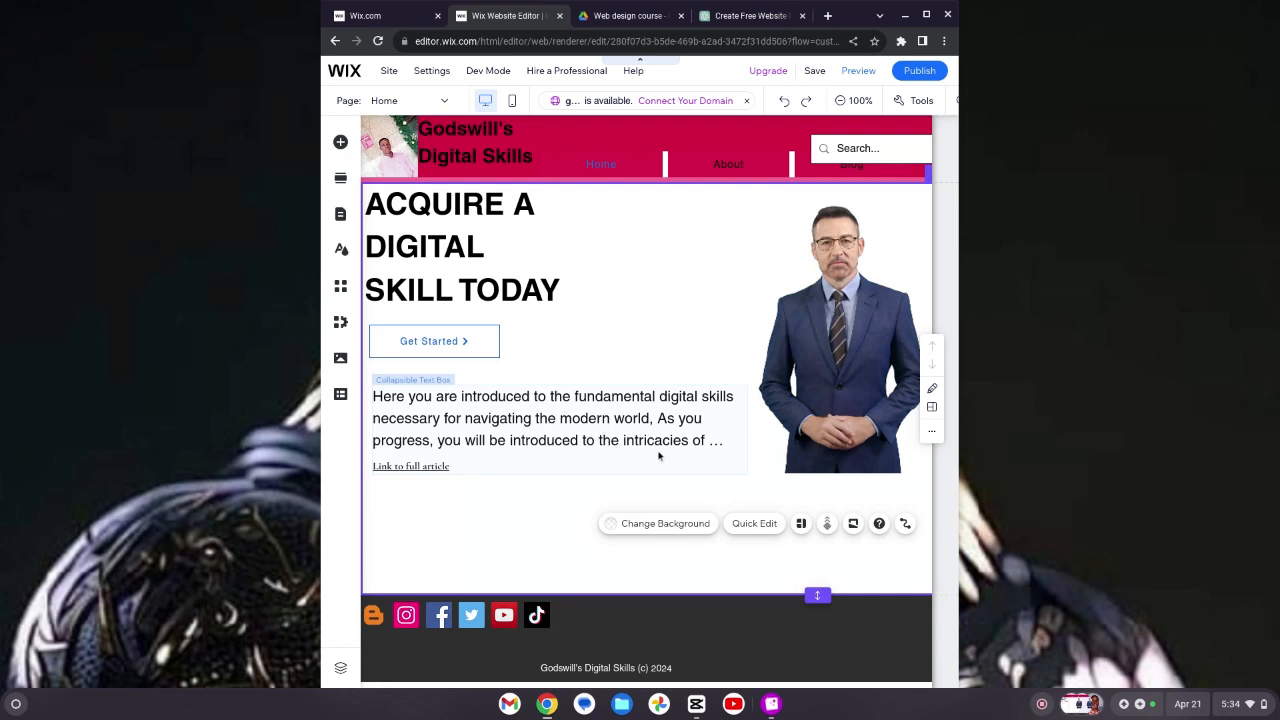
pyautogui.click(548, 442)
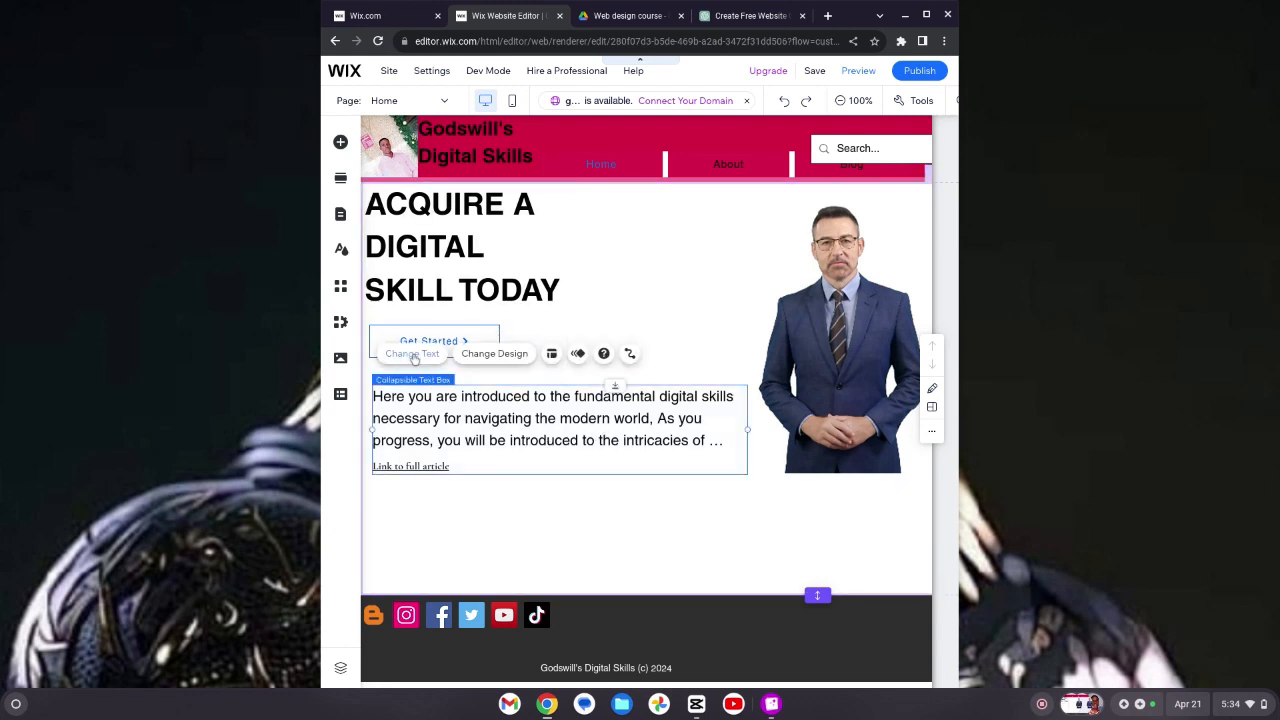
pyautogui.click(412, 356)
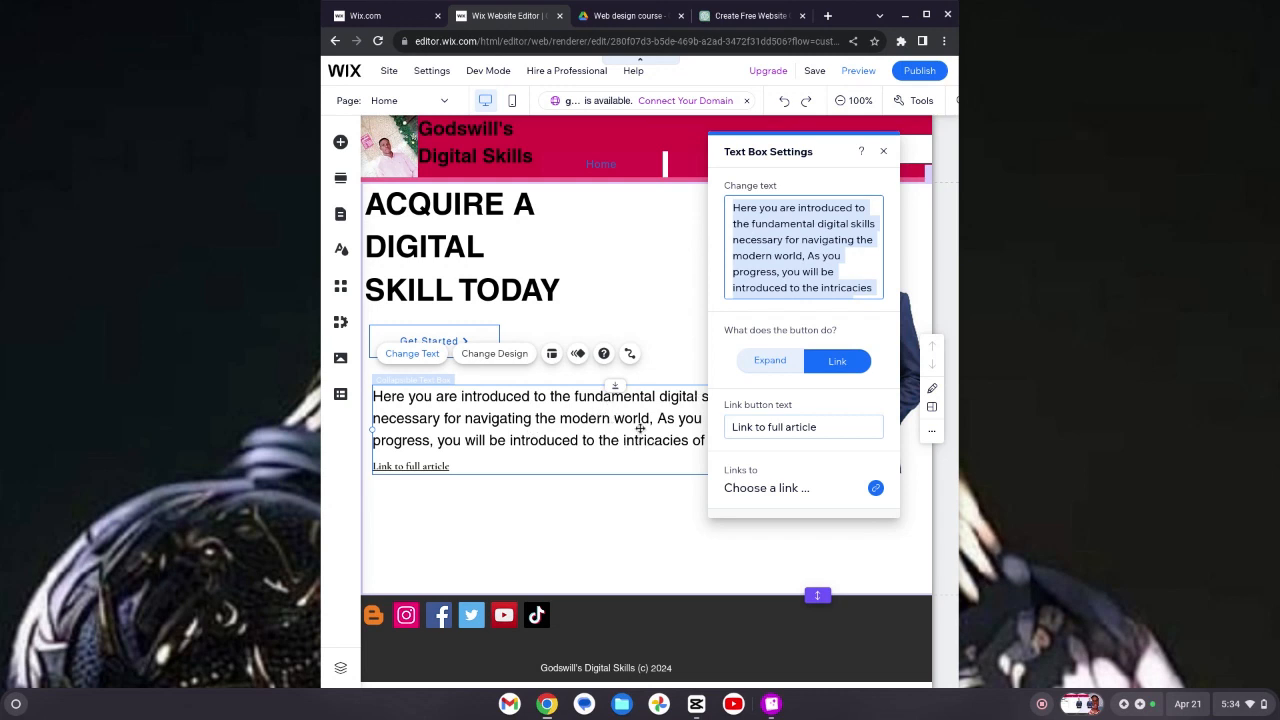
pyautogui.click(834, 436)
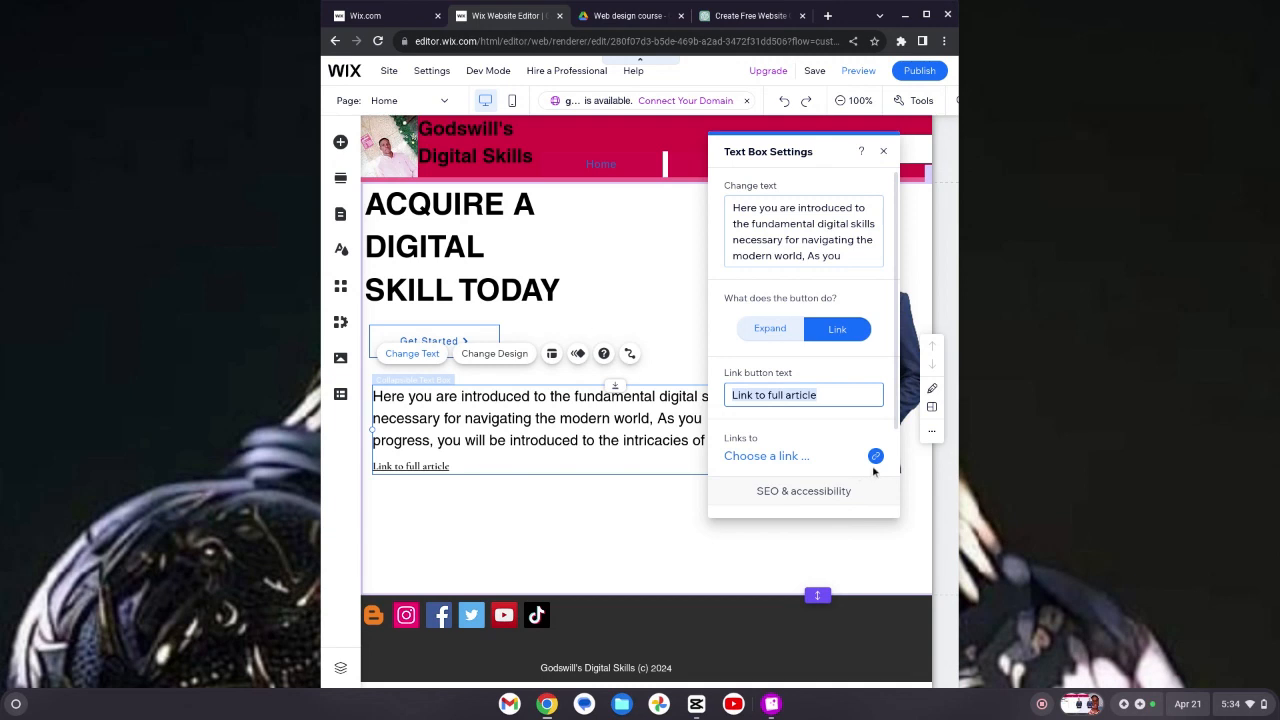
pyautogui.click(875, 456)
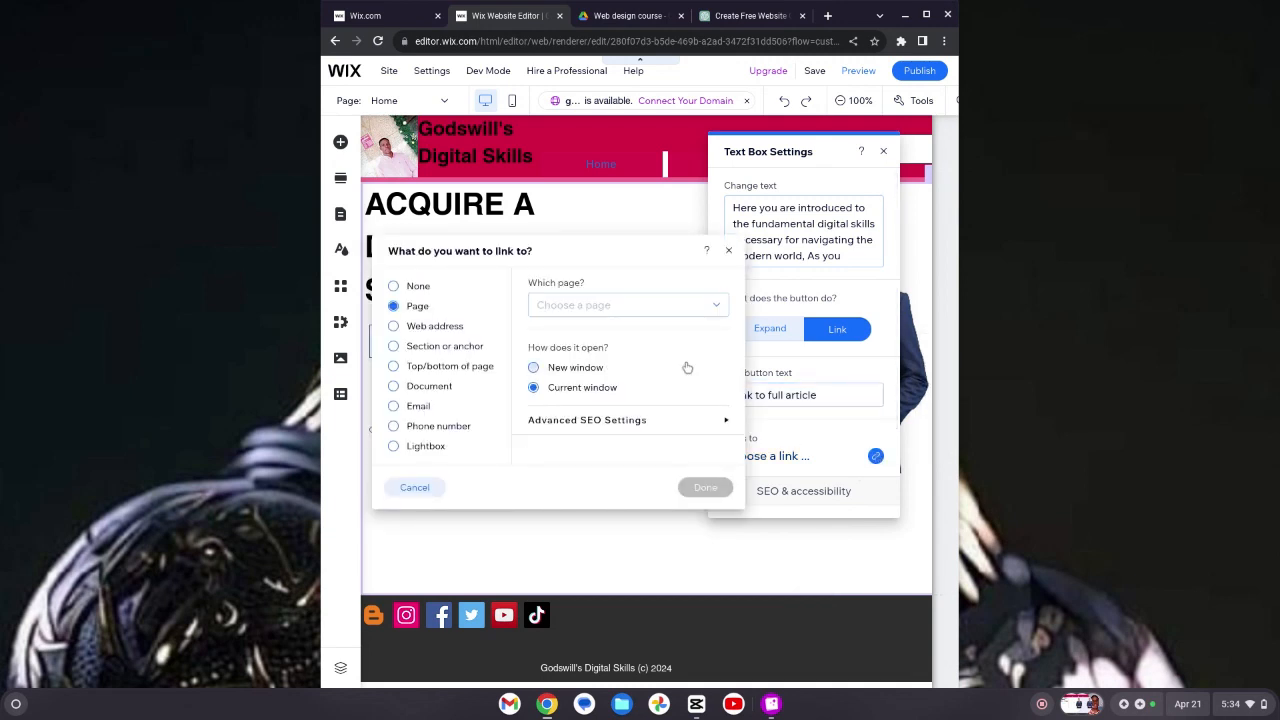
pyautogui.click(718, 308)
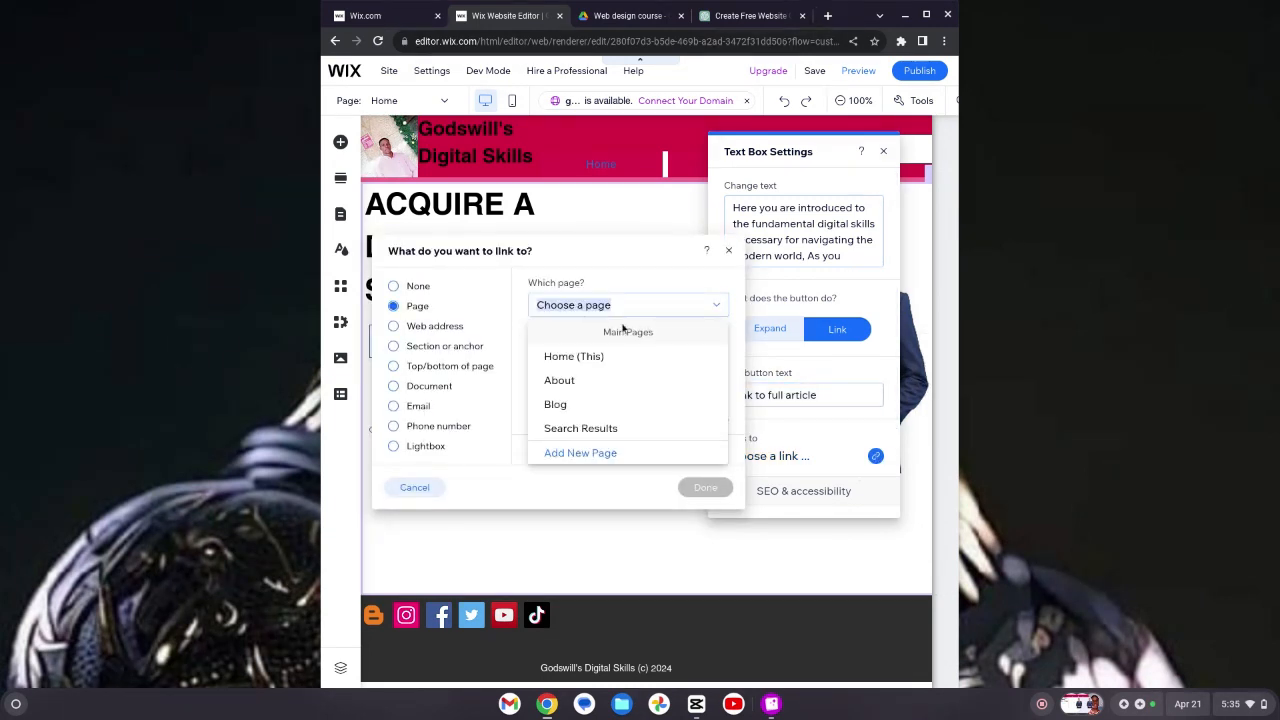
pyautogui.click(590, 384)
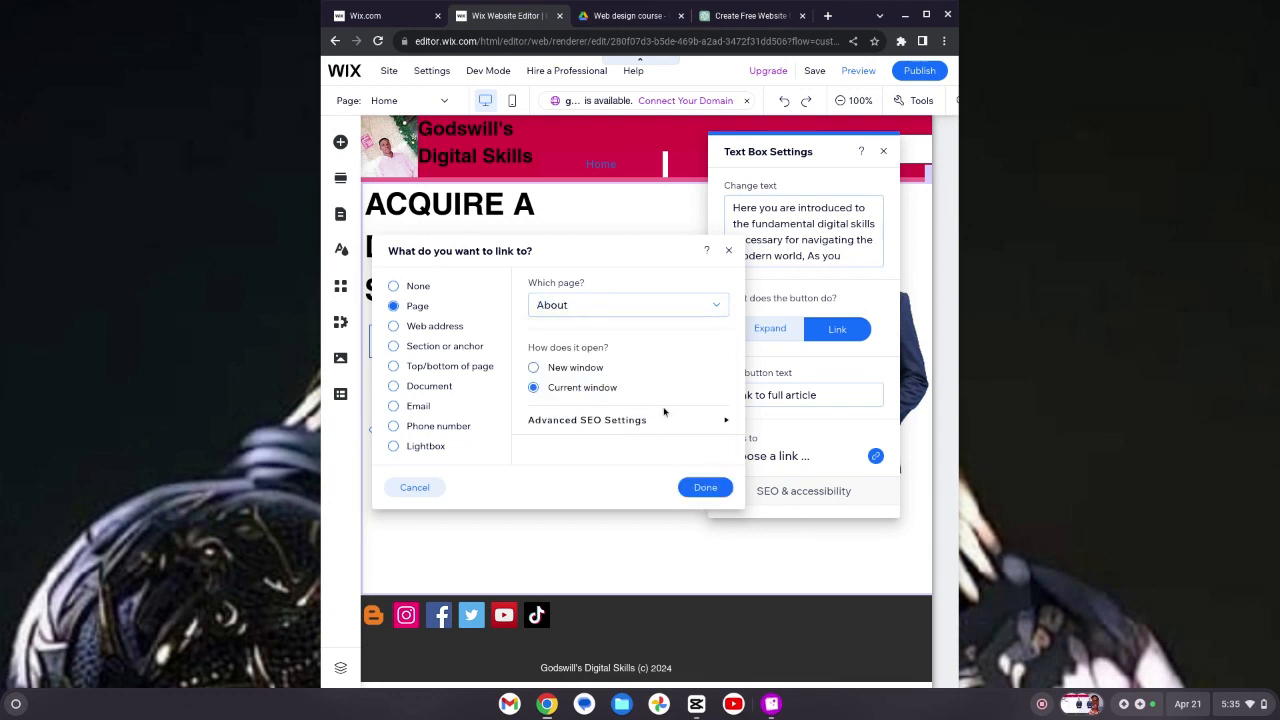
pyautogui.click(705, 487)
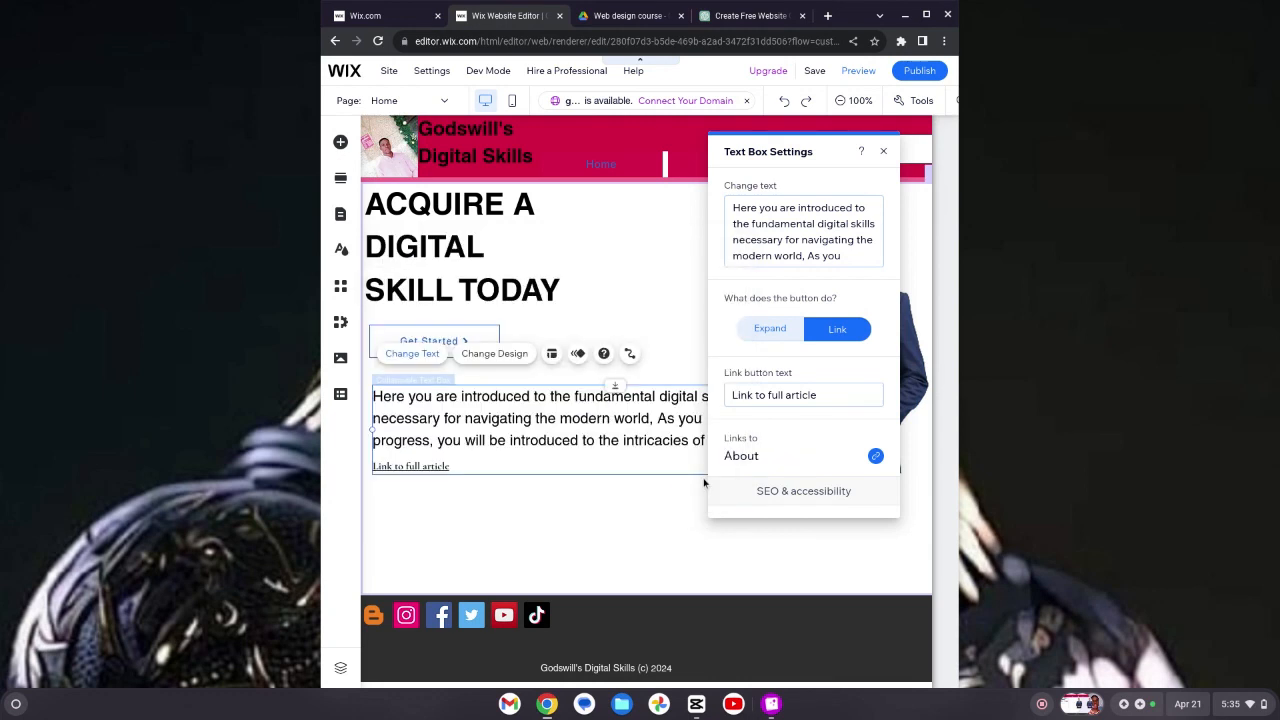
pyautogui.click(885, 151)
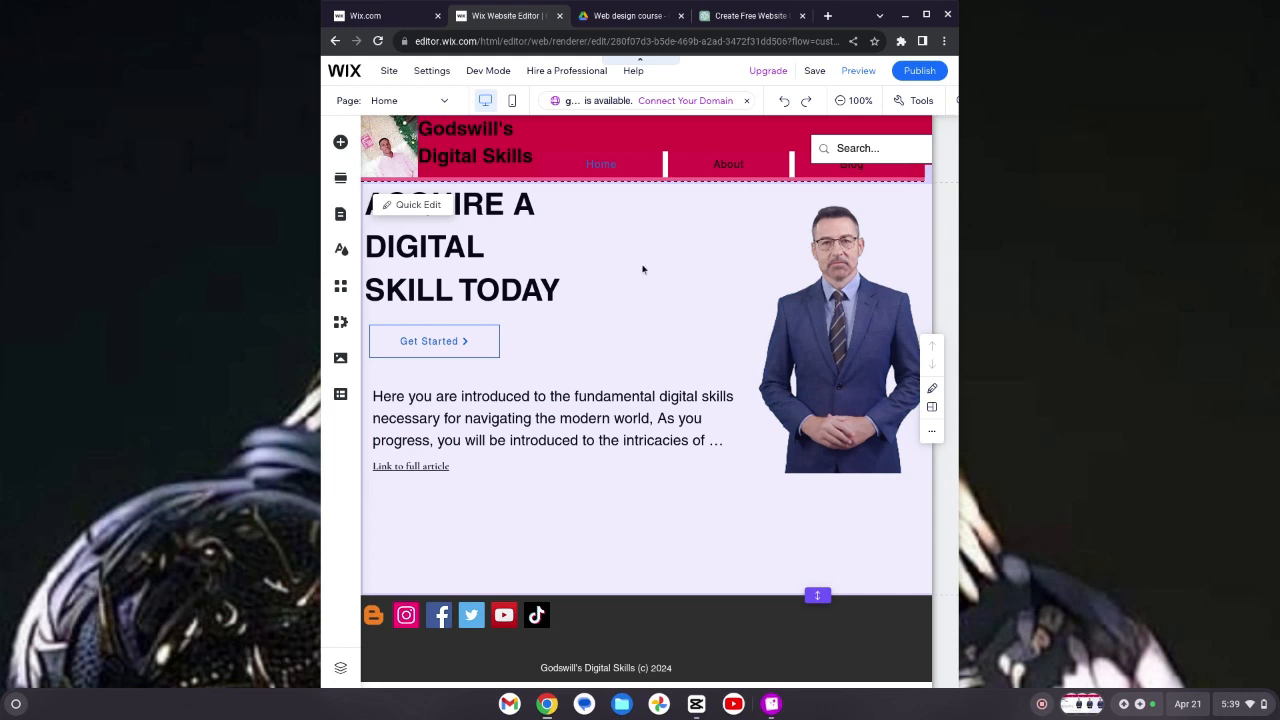
# Step: Preview the site and follow the Link to full article button to check it opens the About page
pyautogui.click(859, 77)
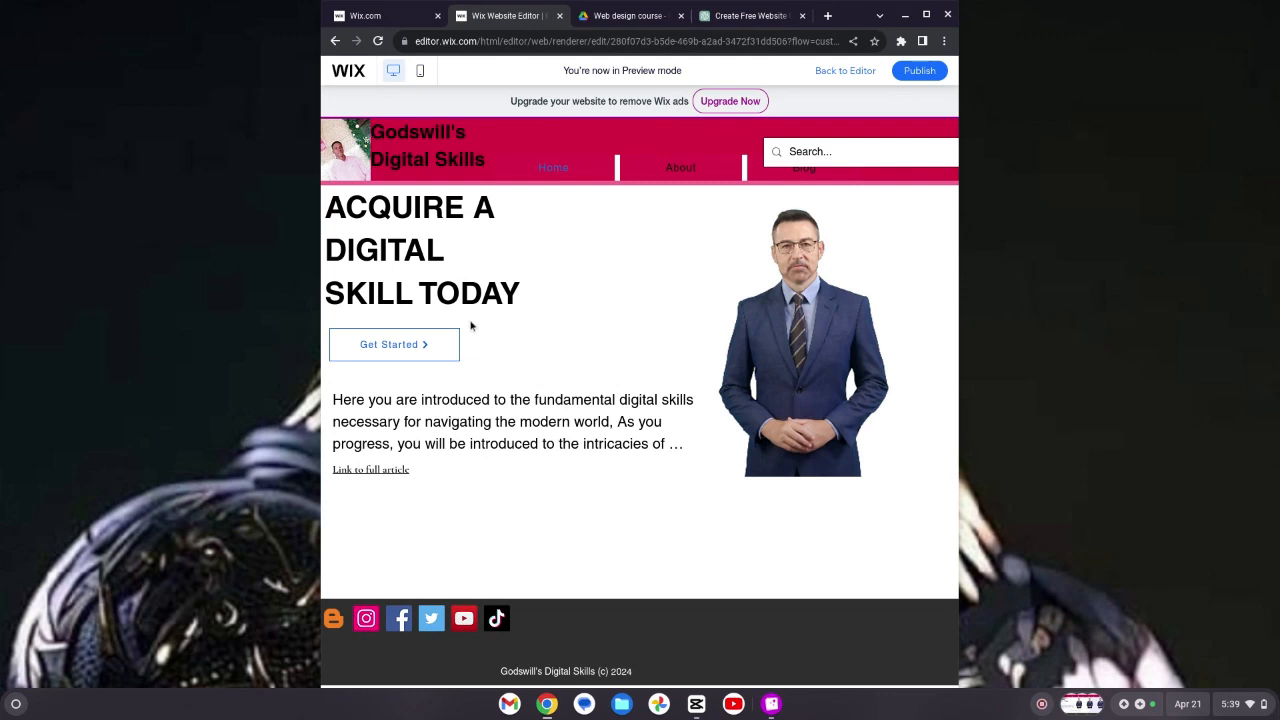
pyautogui.click(375, 471)
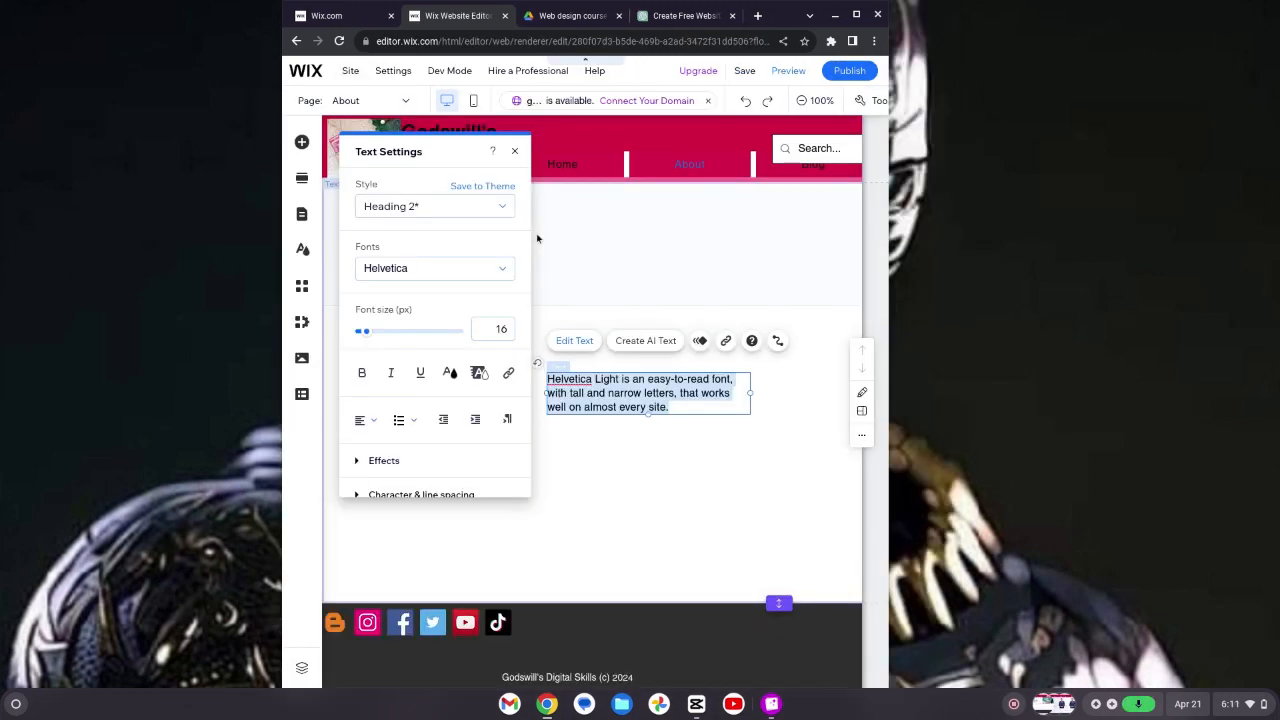
# Step: Set the About page text box's style to Paragraph 1 and move the box toward the section's upper left
pyautogui.click(489, 213)
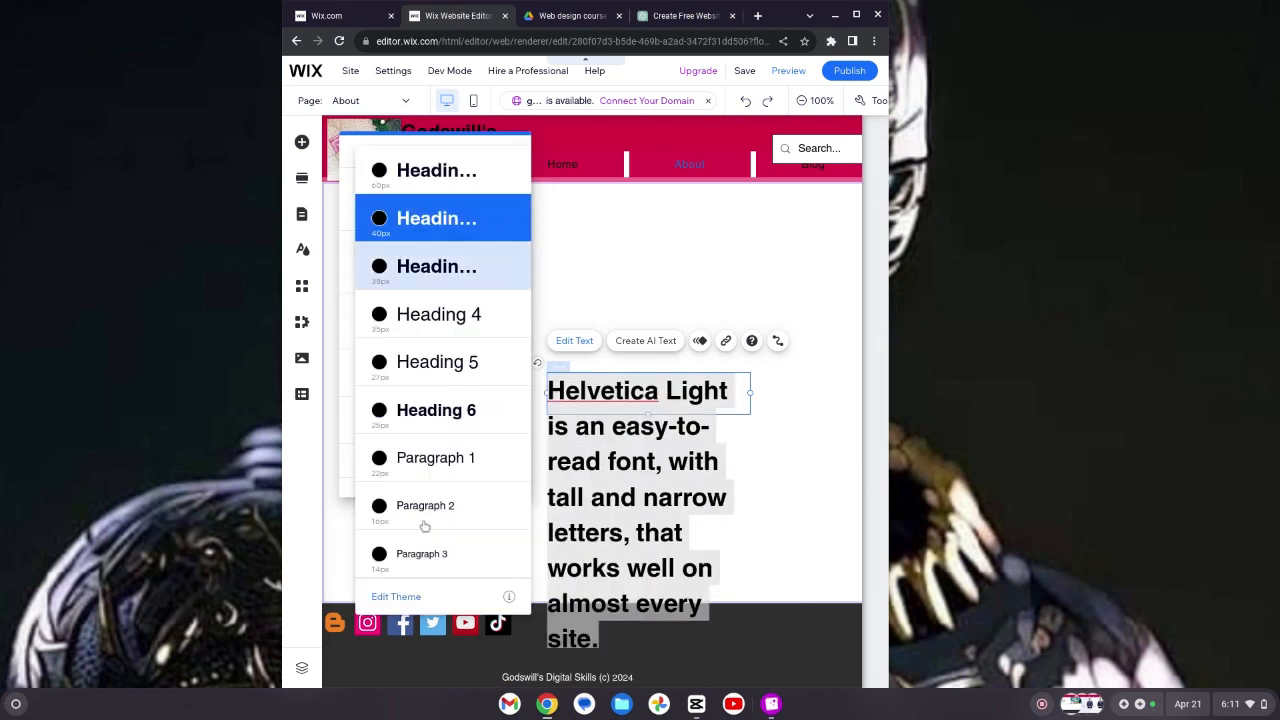
pyautogui.click(449, 467)
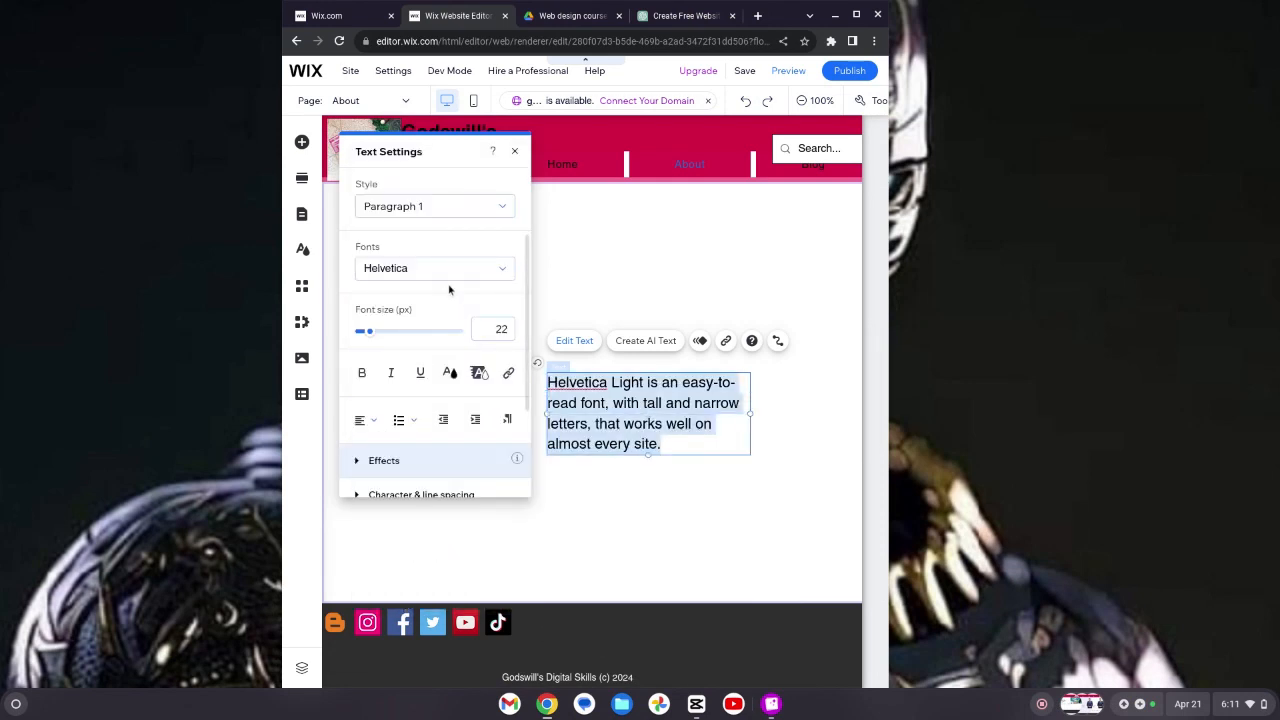
pyautogui.click(550, 270)
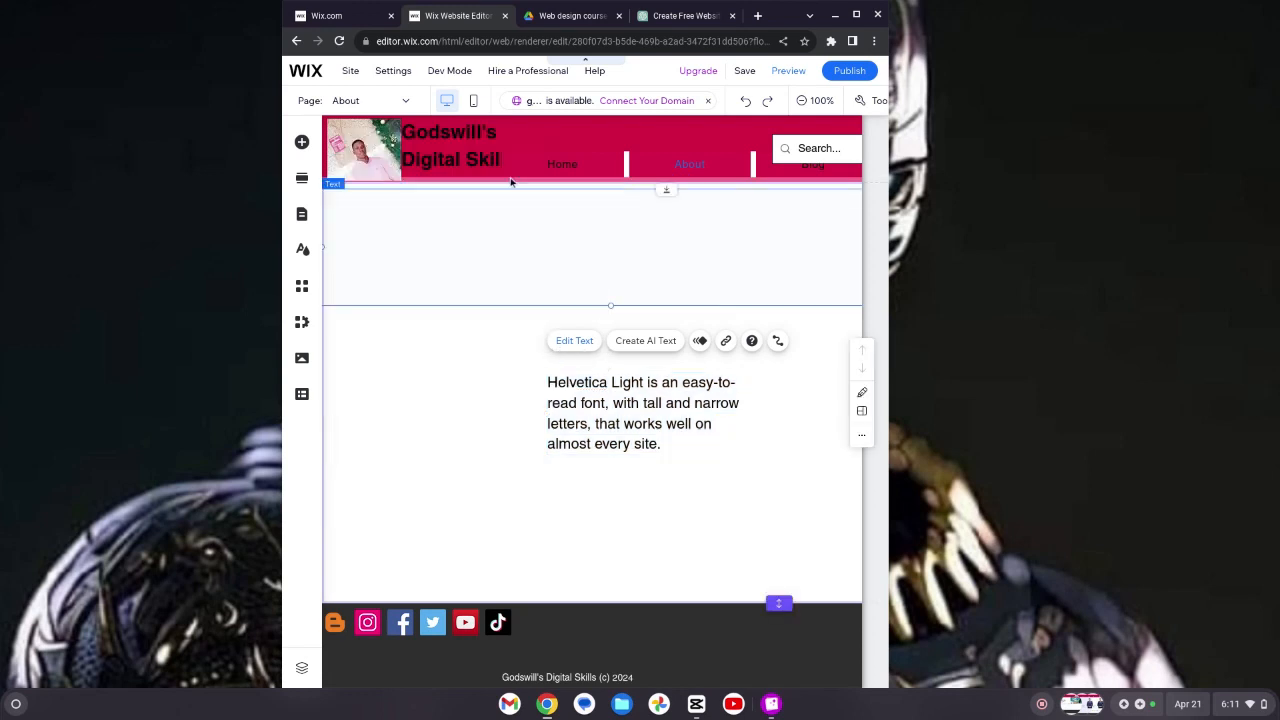
pyautogui.click(629, 418)
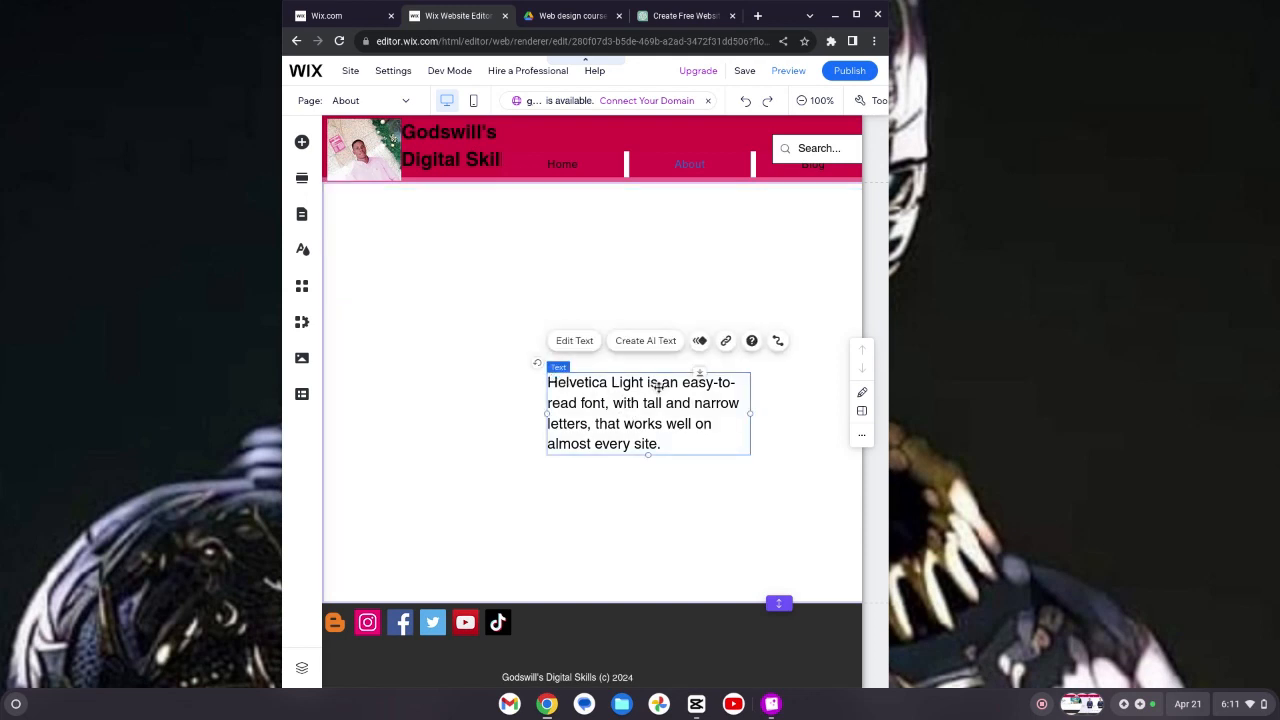
pyautogui.moveTo(644, 390); pyautogui.dragTo(491, 318)
# Step: Replace the sample text with the pasted paragraph starting "viewers are introduced to the fundamental digital skills"
pyautogui.doubleClick(491, 318)
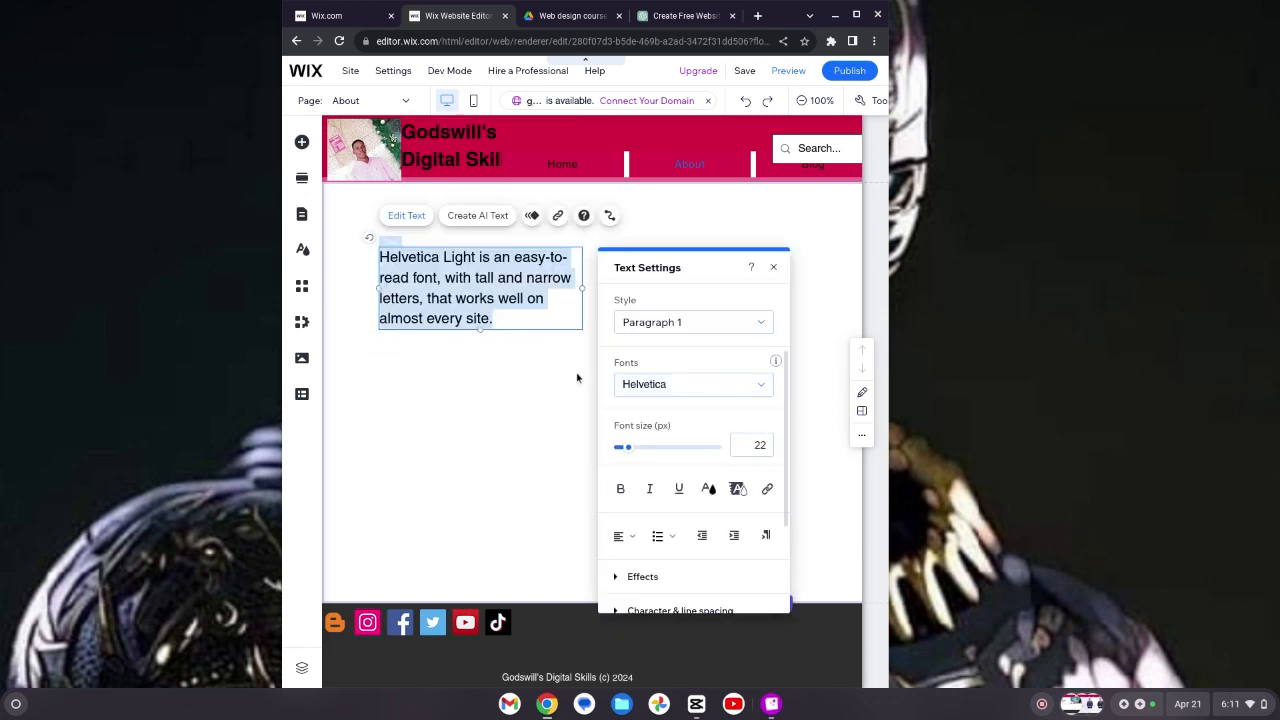
pyautogui.click(520, 322)
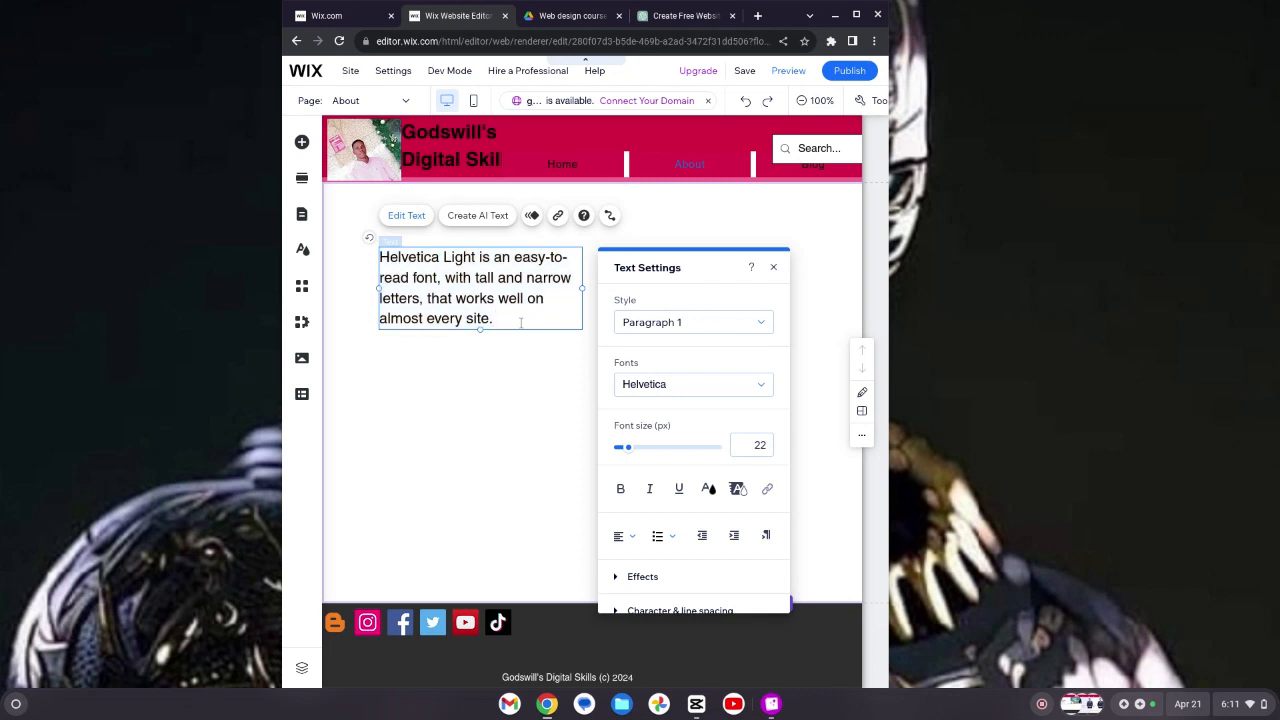
pyautogui.press('BackSpace')
pyautogui.press('BackSpace')
pyautogui.press('BackSpace')
pyautogui.press('BackSpace')
pyautogui.press('BackSpace')
pyautogui.press('BackSpace')
pyautogui.press('BackSpace')
pyautogui.press('BackSpace')
pyautogui.press('BackSpace')
pyautogui.press('BackSpace')
pyautogui.press('BackSpace')
pyautogui.press('BackSpace')
pyautogui.press('BackSpace')
pyautogui.press('BackSpace')
pyautogui.press('BackSpace')
pyautogui.press('BackSpace')
pyautogui.press('BackSpace')
pyautogui.press('BackSpace')
pyautogui.press('BackSpace')
pyautogui.press('BackSpace')
pyautogui.press('BackSpace')
pyautogui.press('BackSpace')
pyautogui.press('BackSpace')
pyautogui.press('BackSpace')
pyautogui.press('BackSpace')
pyautogui.press('BackSpace')
pyautogui.press('BackSpace')
pyautogui.press('BackSpace')
pyautogui.press('BackSpace')
pyautogui.press('BackSpace')
pyautogui.press('BackSpace')
pyautogui.press('BackSpace')
pyautogui.press('BackSpace')
pyautogui.press('BackSpace')
pyautogui.press('BackSpace')
pyautogui.press('BackSpace')
pyautogui.press('BackSpace')
pyautogui.press('BackSpace')
pyautogui.press('BackSpace')
pyautogui.press('BackSpace')
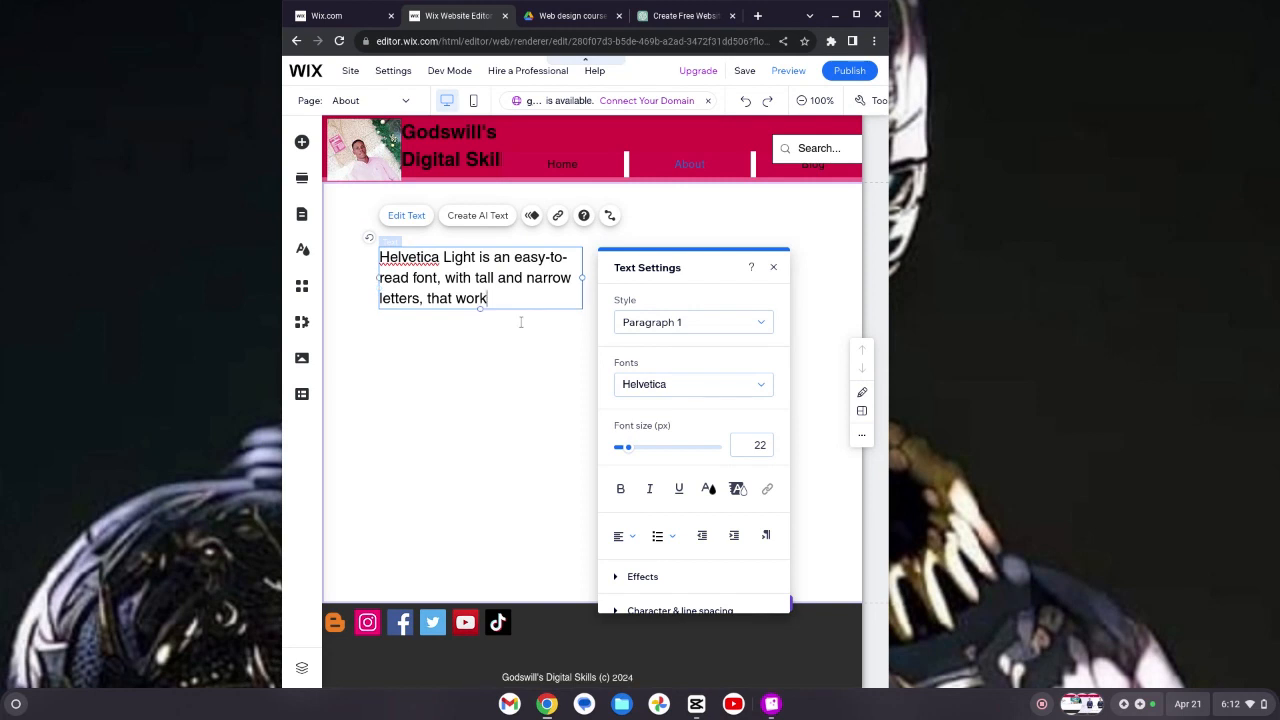
pyautogui.press('BackSpace')
pyautogui.press('BackSpace')
pyautogui.press('BackSpace')
pyautogui.press('BackSpace')
pyautogui.press('BackSpace')
pyautogui.press('BackSpace')
pyautogui.press('BackSpace')
pyautogui.press('BackSpace')
pyautogui.press('BackSpace')
pyautogui.press('BackSpace')
pyautogui.press('BackSpace')
pyautogui.press('BackSpace')
pyautogui.press('BackSpace')
pyautogui.press('BackSpace')
pyautogui.press('BackSpace')
pyautogui.press('BackSpace')
pyautogui.press('BackSpace')
pyautogui.press('BackSpace')
pyautogui.press('BackSpace')
pyautogui.press('BackSpace')
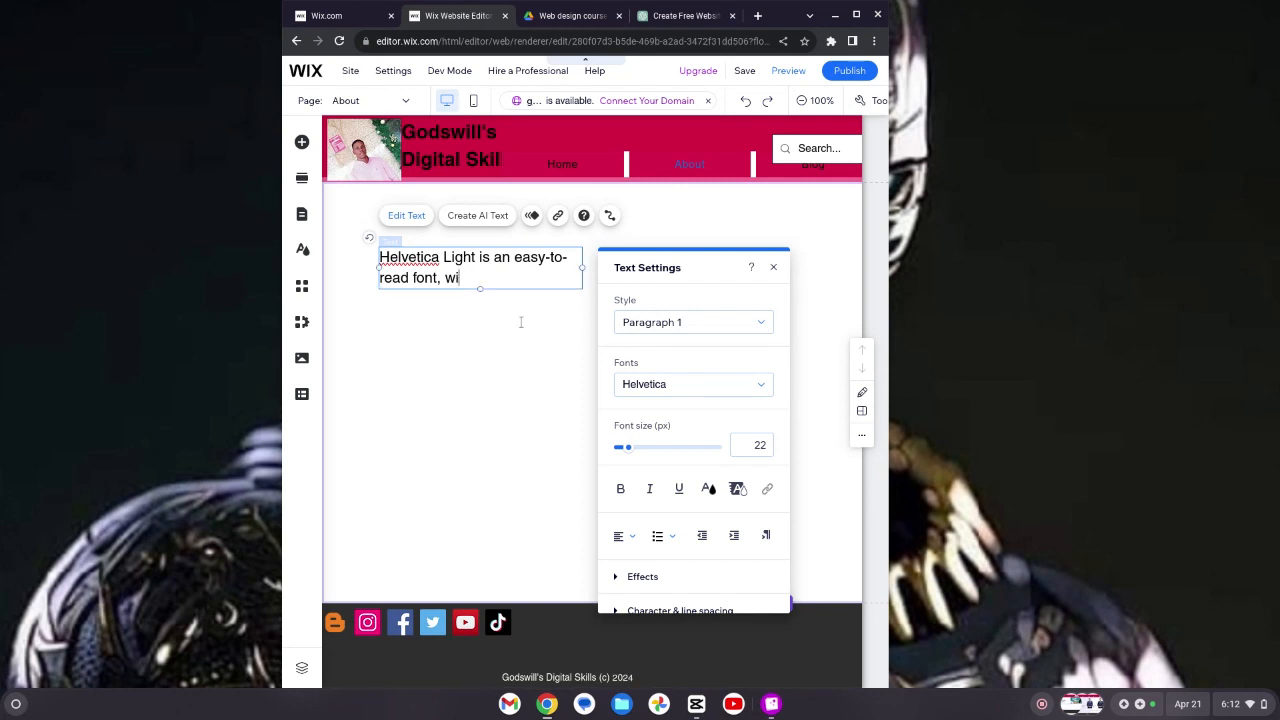
pyautogui.press('BackSpace')
pyautogui.press('BackSpace')
pyautogui.press('BackSpace')
pyautogui.press('BackSpace')
pyautogui.press('BackSpace')
pyautogui.press('BackSpace')
pyautogui.press('BackSpace')
pyautogui.press('BackSpace')
pyautogui.press('BackSpace')
pyautogui.press('BackSpace')
pyautogui.press('BackSpace')
pyautogui.press('BackSpace')
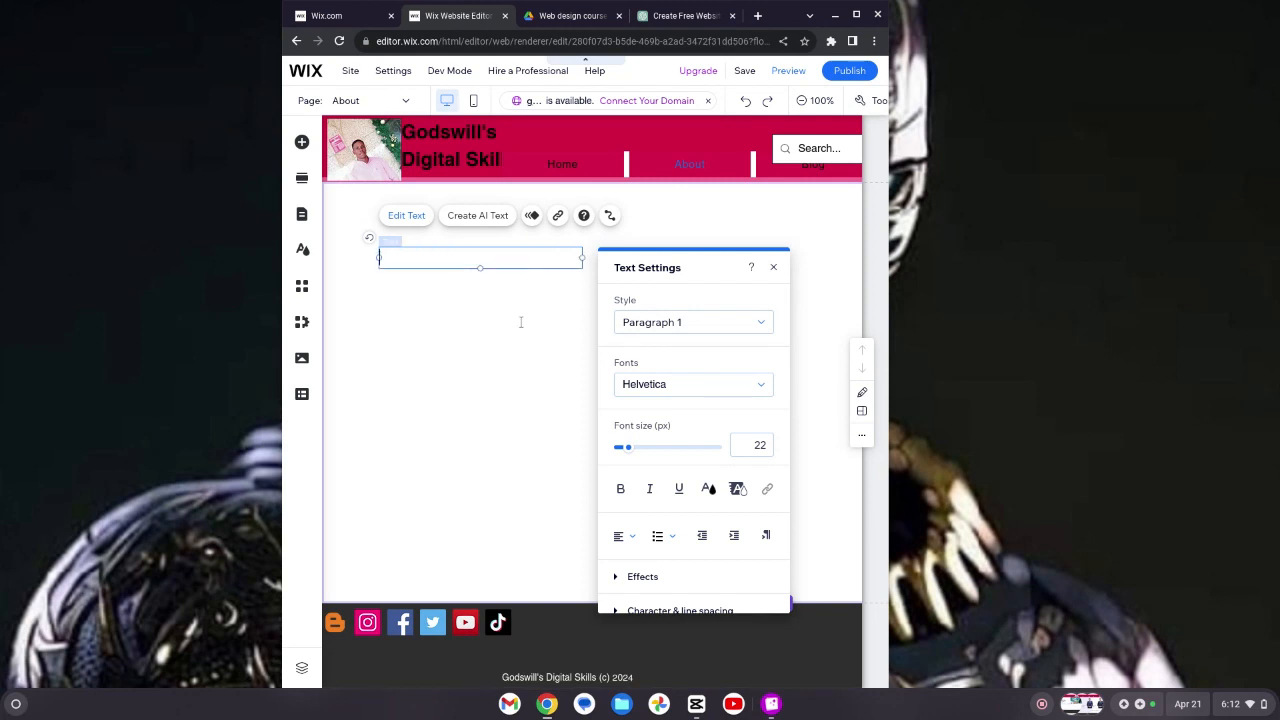
pyautogui.hotkey('ctrl', 'v')
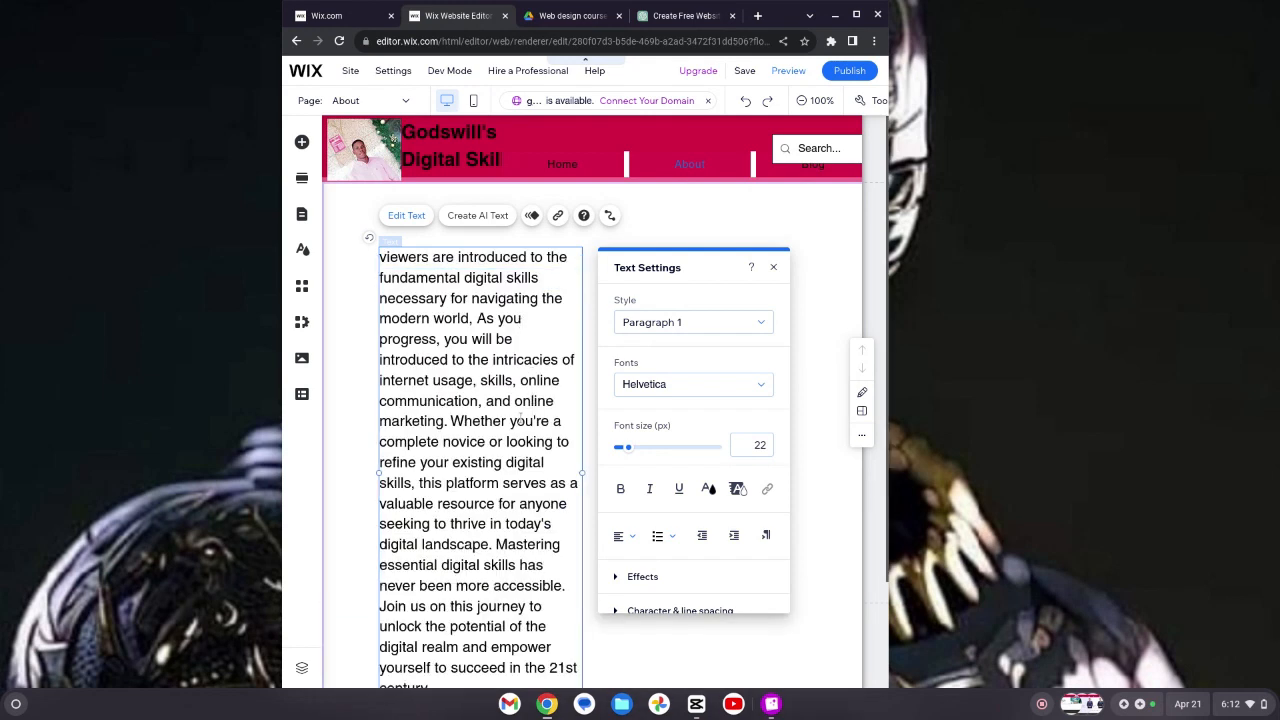
pyautogui.click(773, 267)
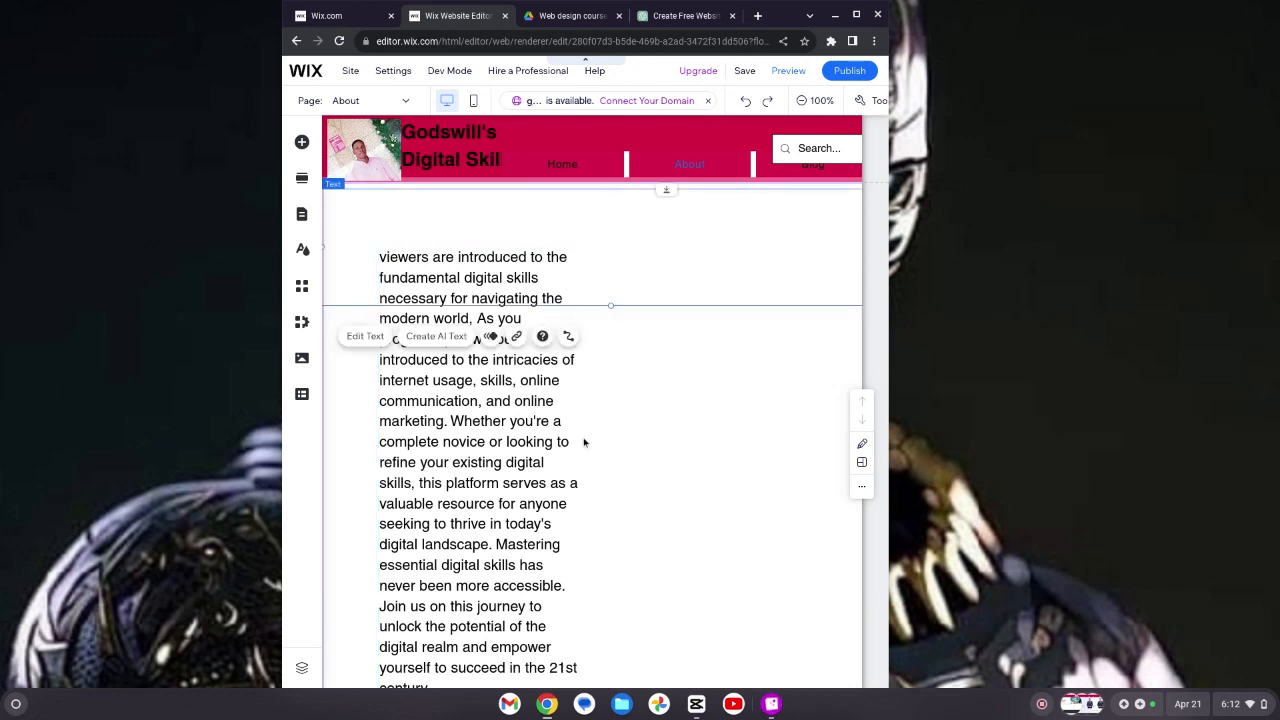
# Step: Stretch the text box across the full section width at its top, and end the paragraph with a period
pyautogui.click(556, 486)
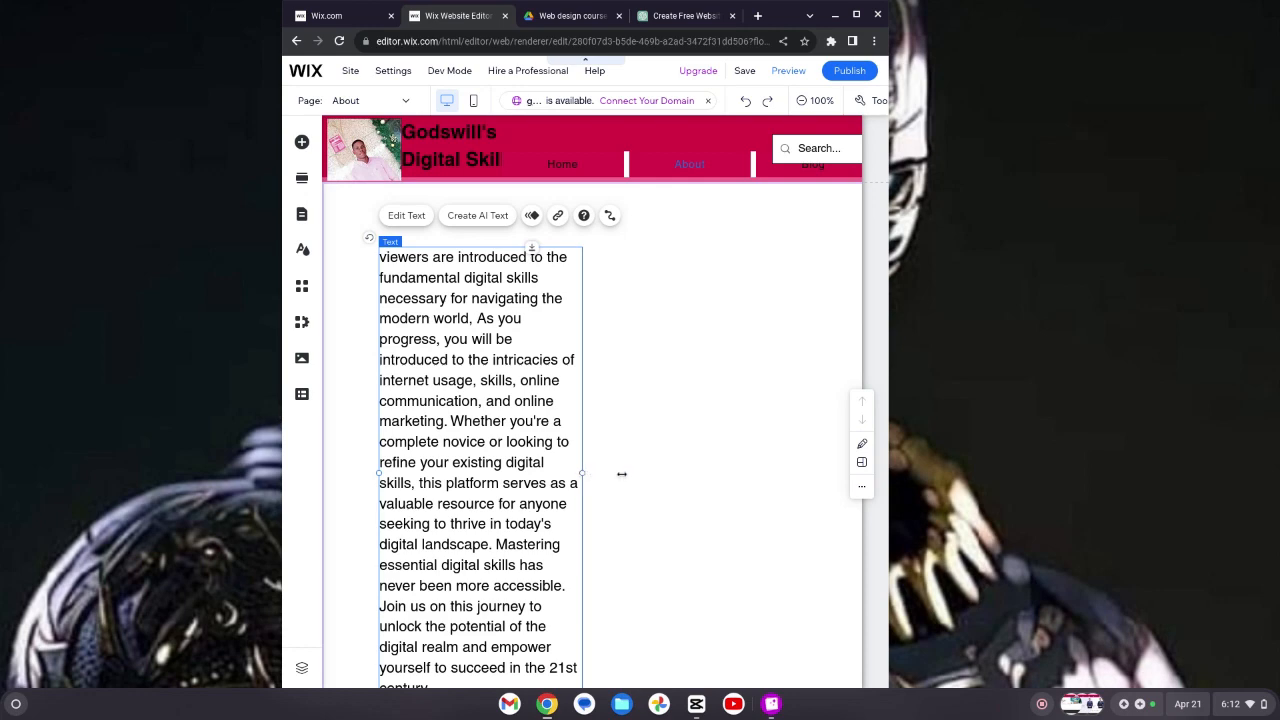
pyautogui.moveTo(622, 474); pyautogui.dragTo(826, 466)
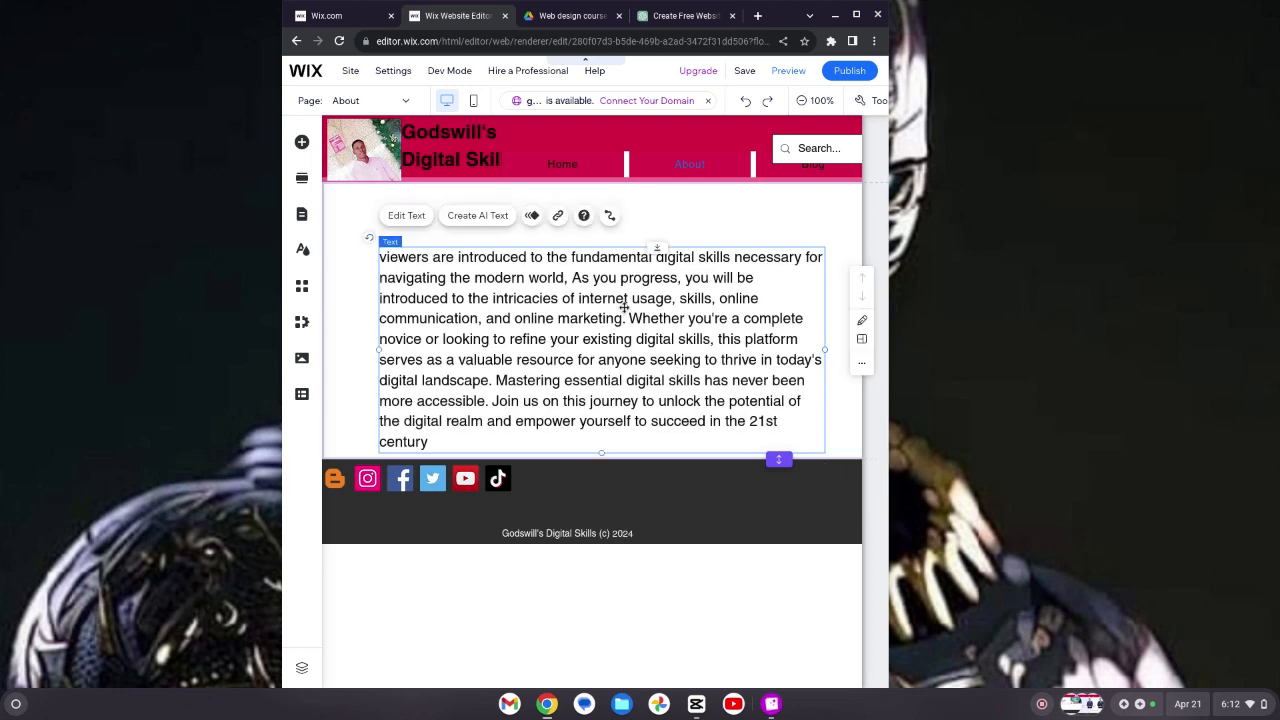
pyautogui.moveTo(605, 298); pyautogui.dragTo(574, 246)
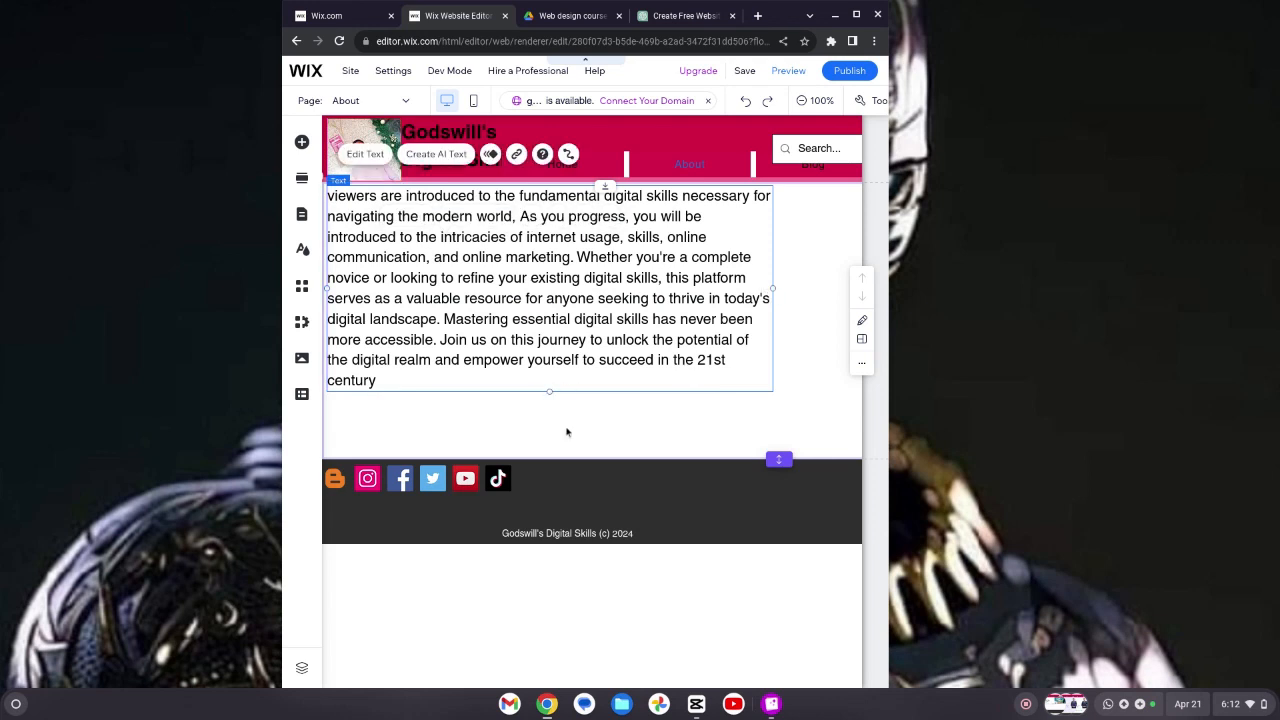
pyautogui.moveTo(549, 391); pyautogui.dragTo(580, 458)
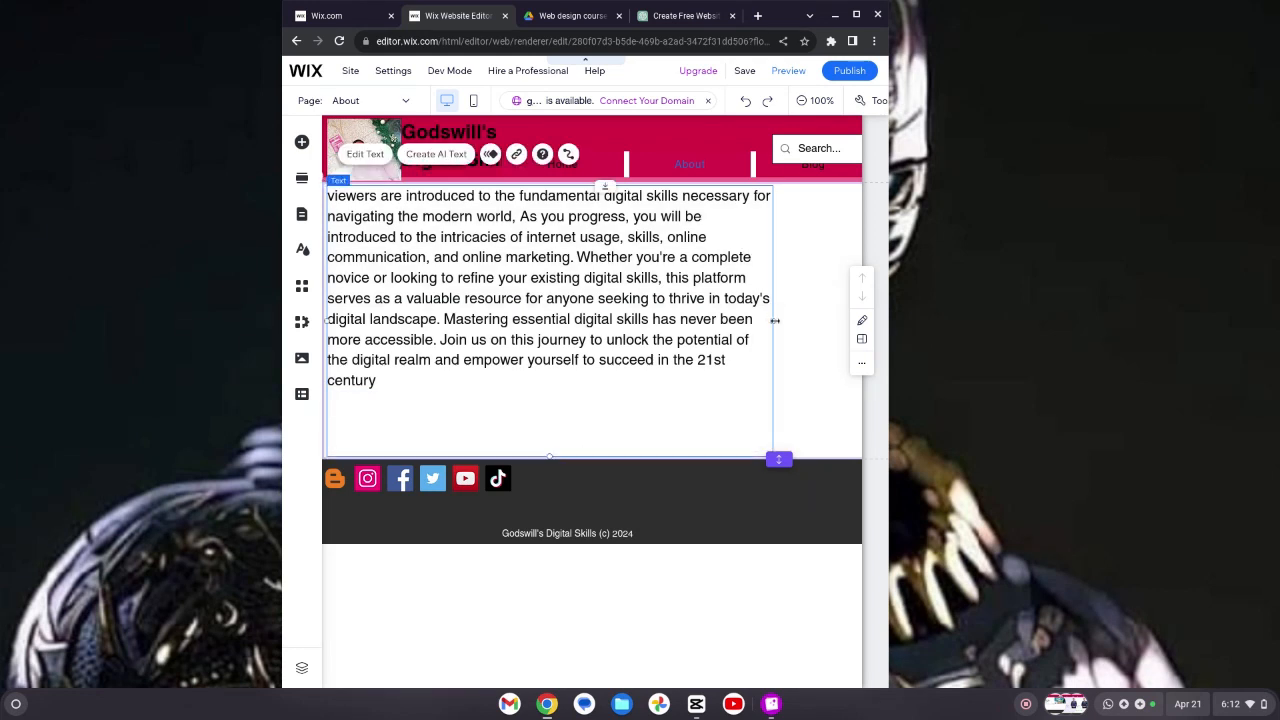
pyautogui.moveTo(775, 320); pyautogui.dragTo(864, 338)
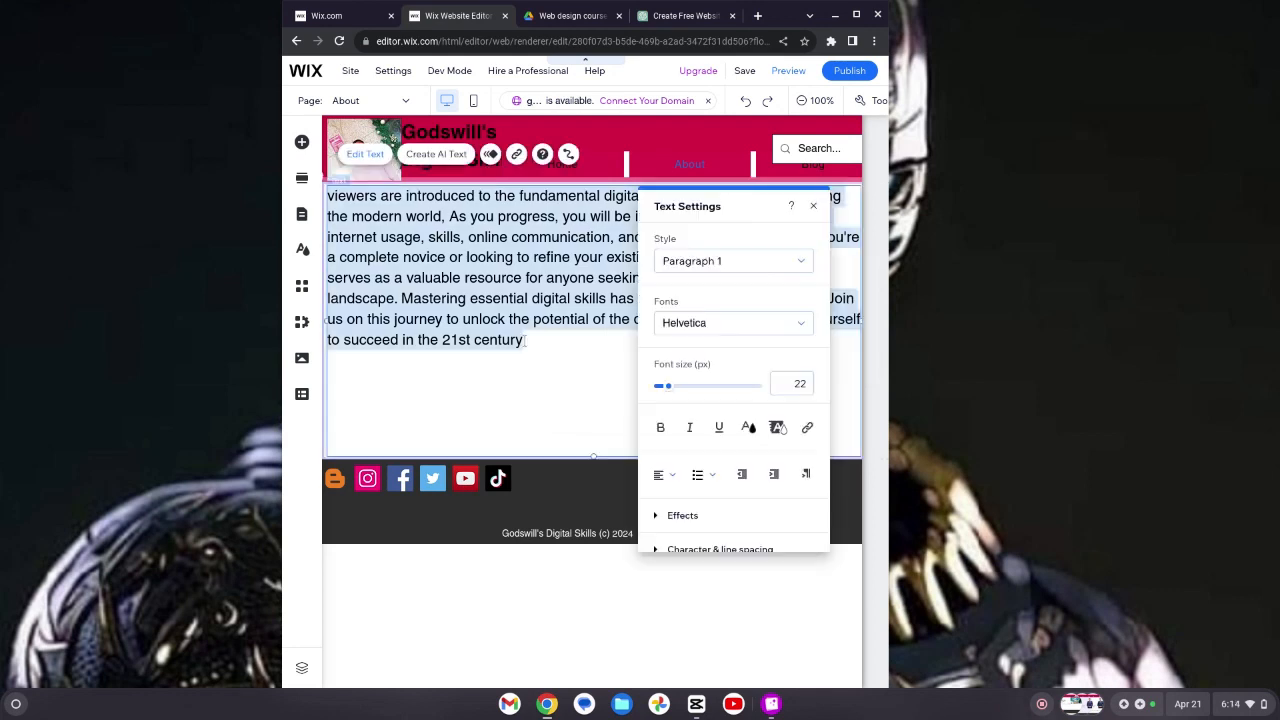
pyautogui.click(524, 340)
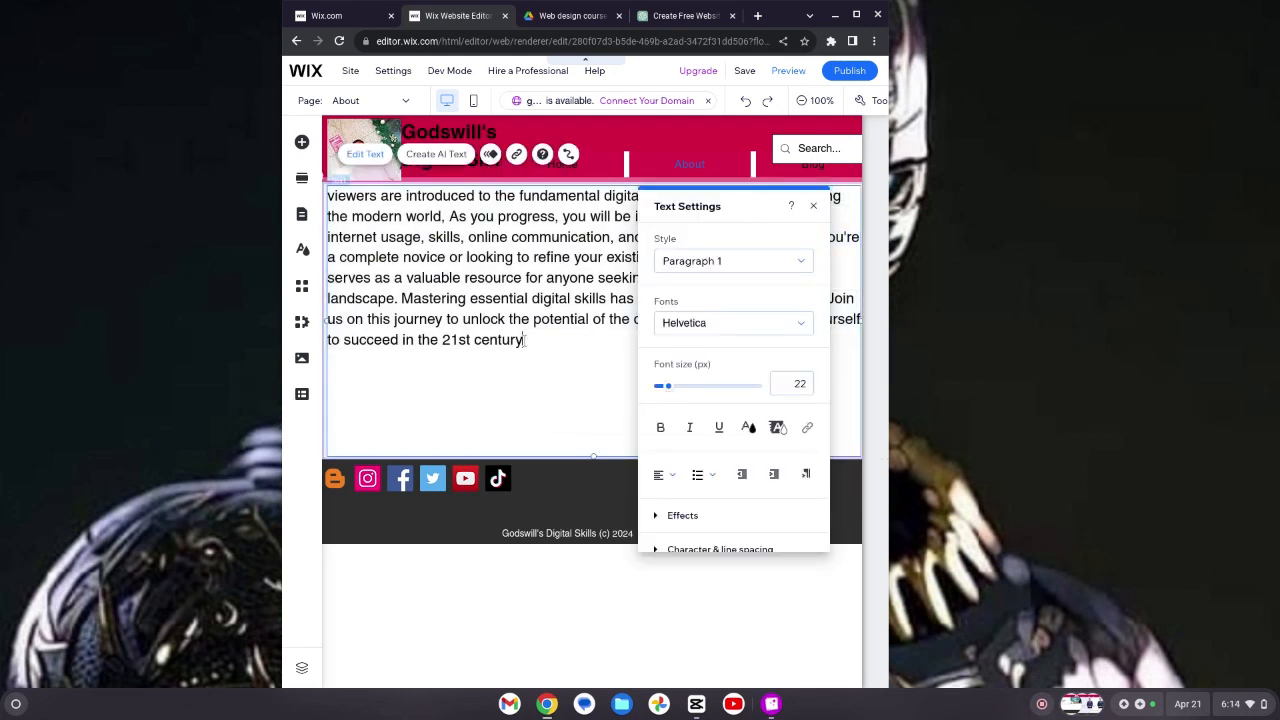
pyautogui.click(814, 206)
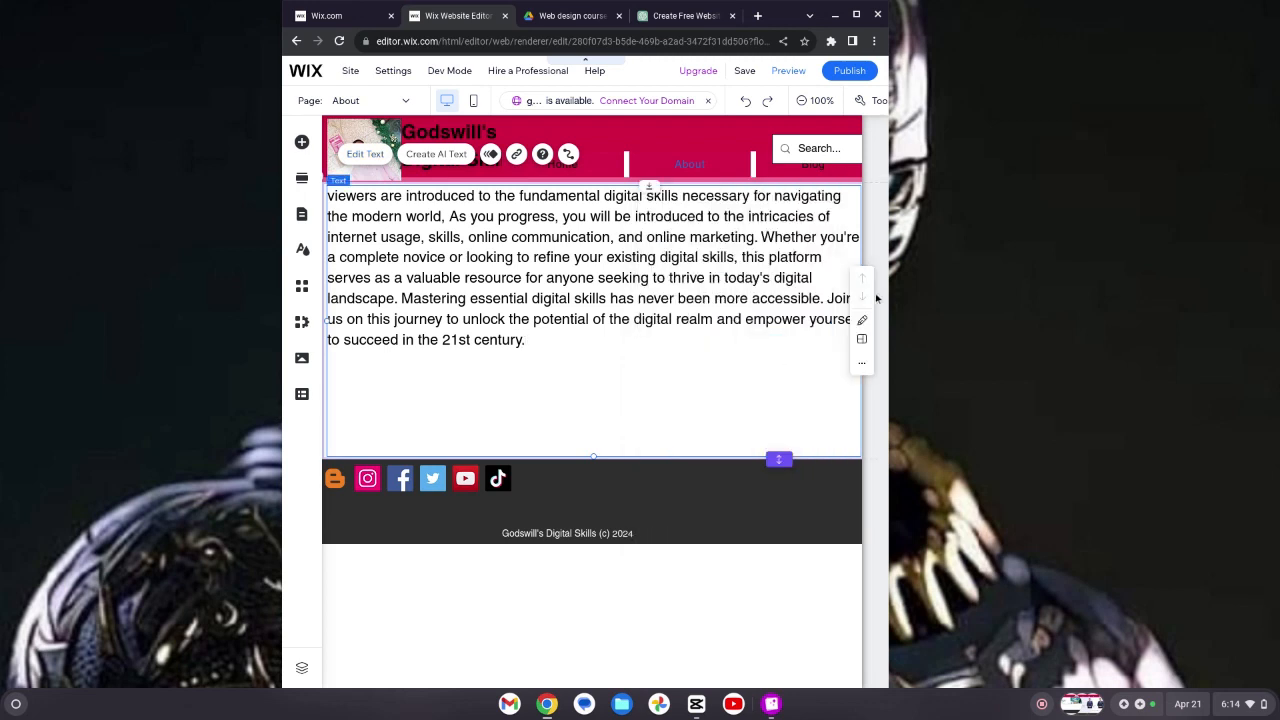